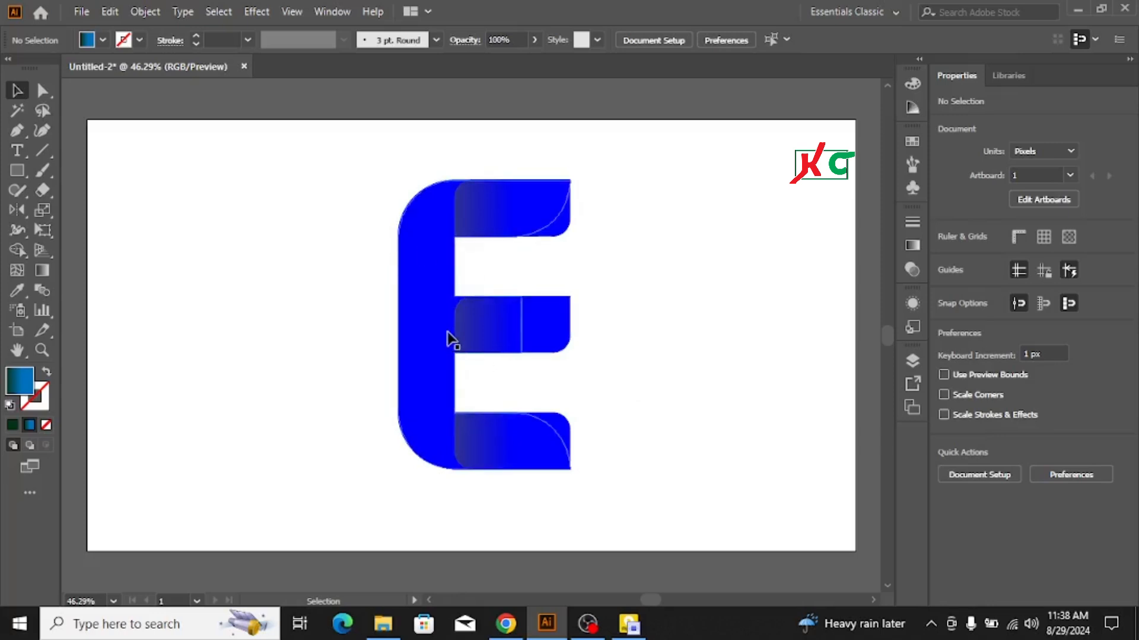
Step: Scale the finished blue E group down to about 95 × 160 px and move it to the artboard's upper-left corner
left_click(444, 338)
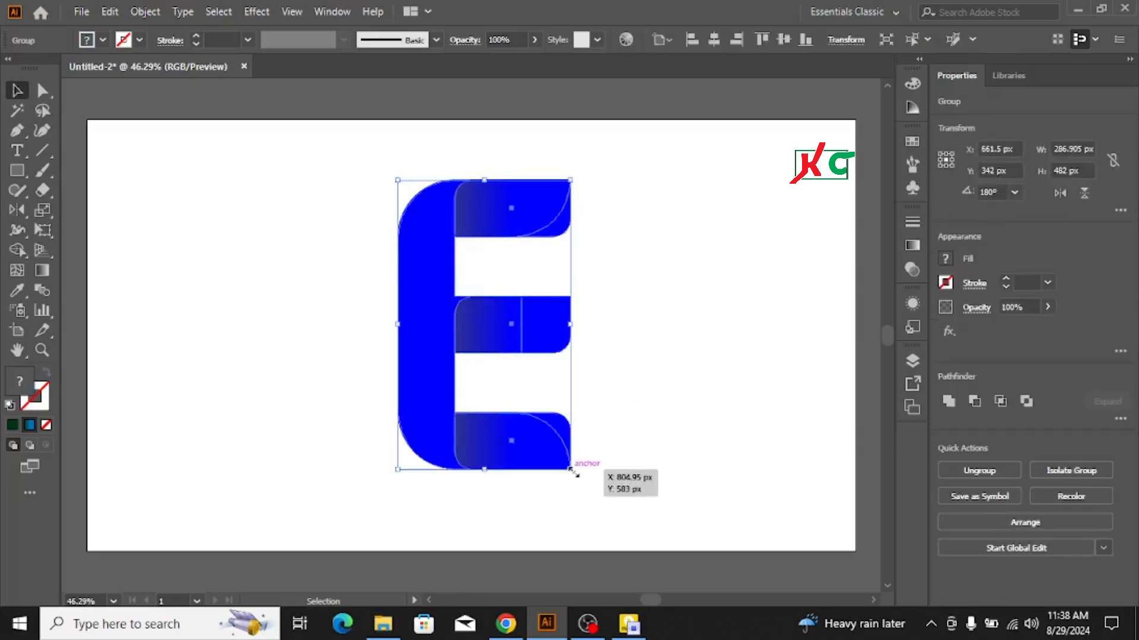
left_click_drag(570, 469, 513, 372)
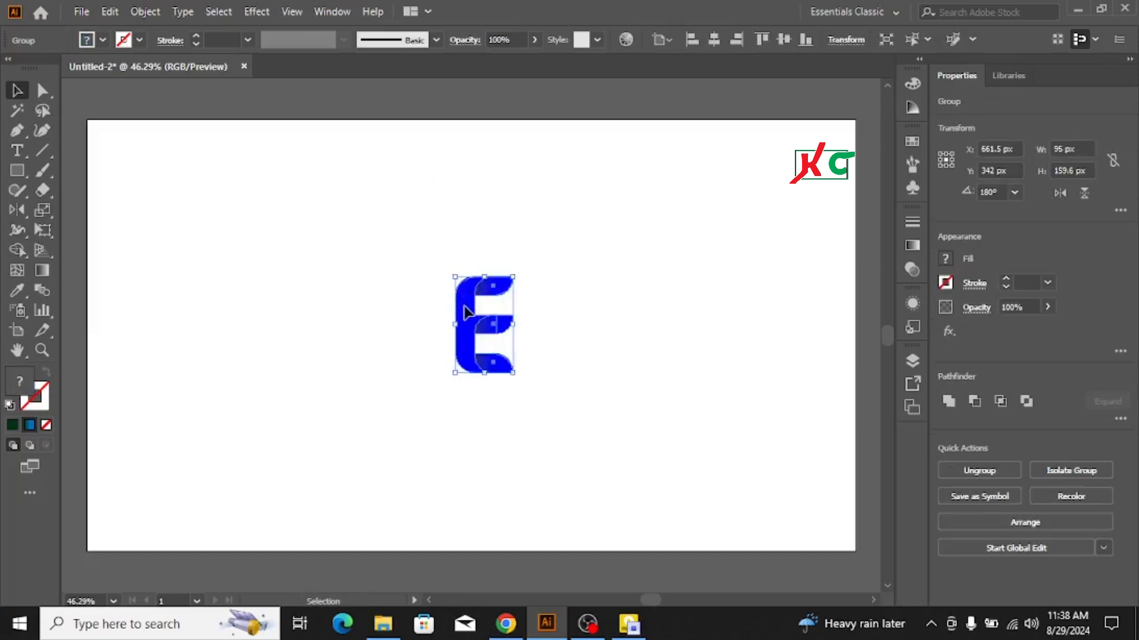
left_click_drag(463, 309, 97, 151)
left_click(254, 284)
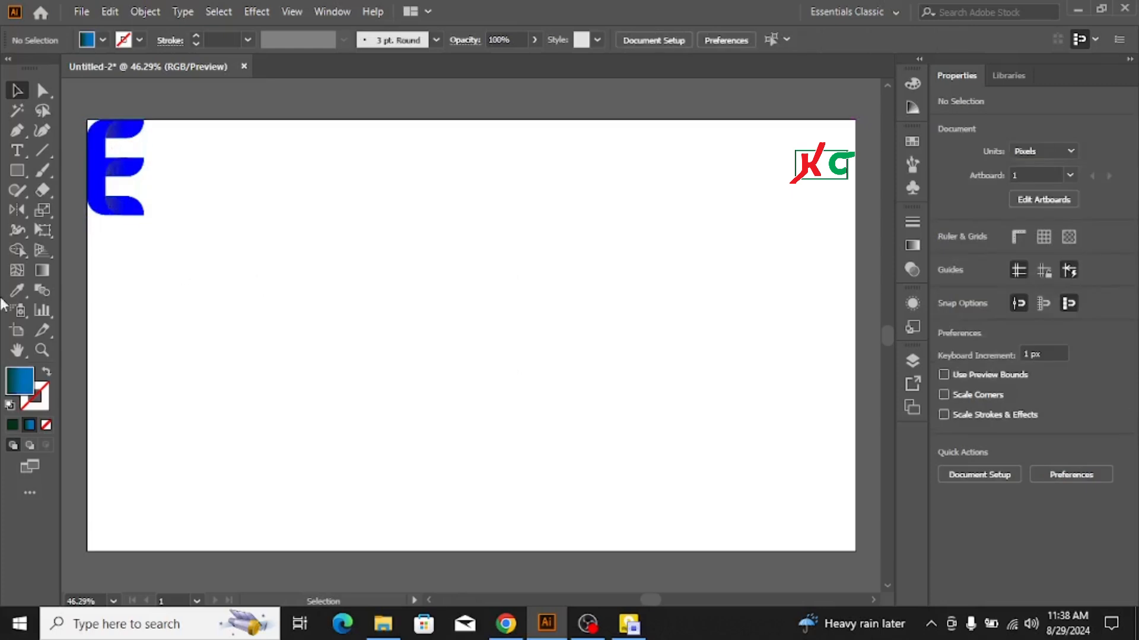
Step: Draw a vertical rectangle about 93 px wide and 456 px high near the middle of the artboard as the letter's stem
left_click(16, 170)
right_click(16, 172)
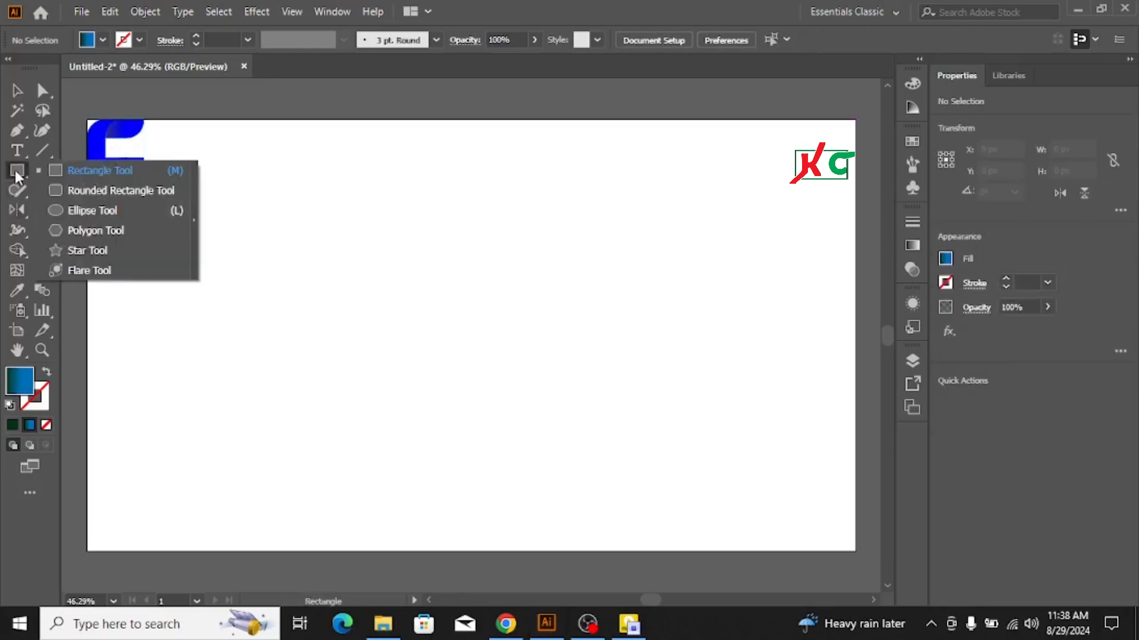
left_click(110, 172)
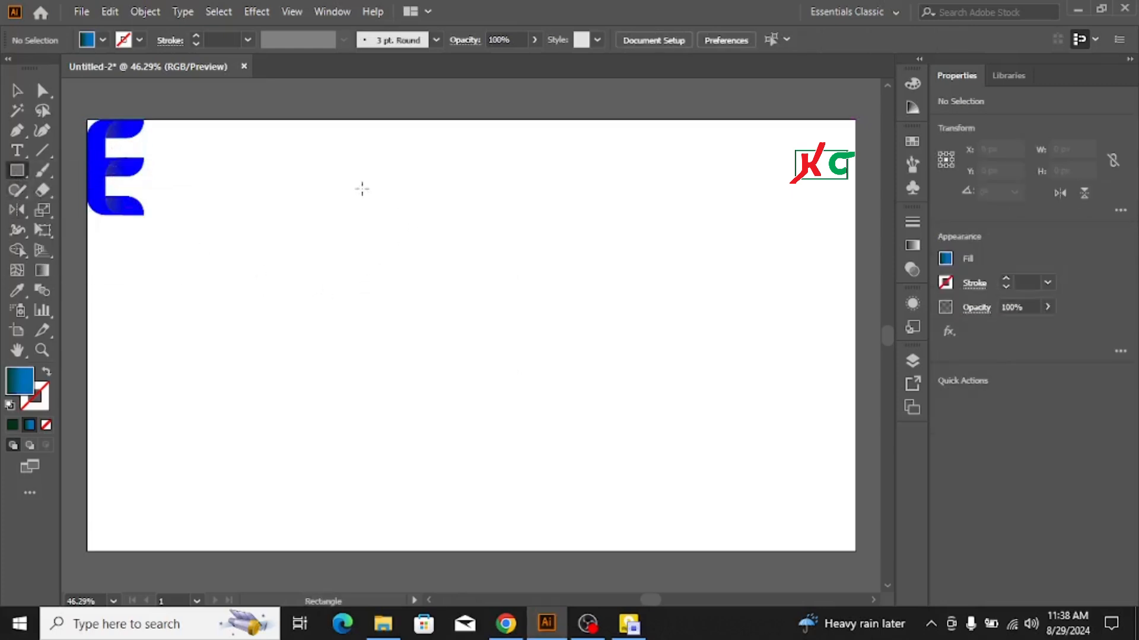
left_click_drag(339, 192, 395, 468)
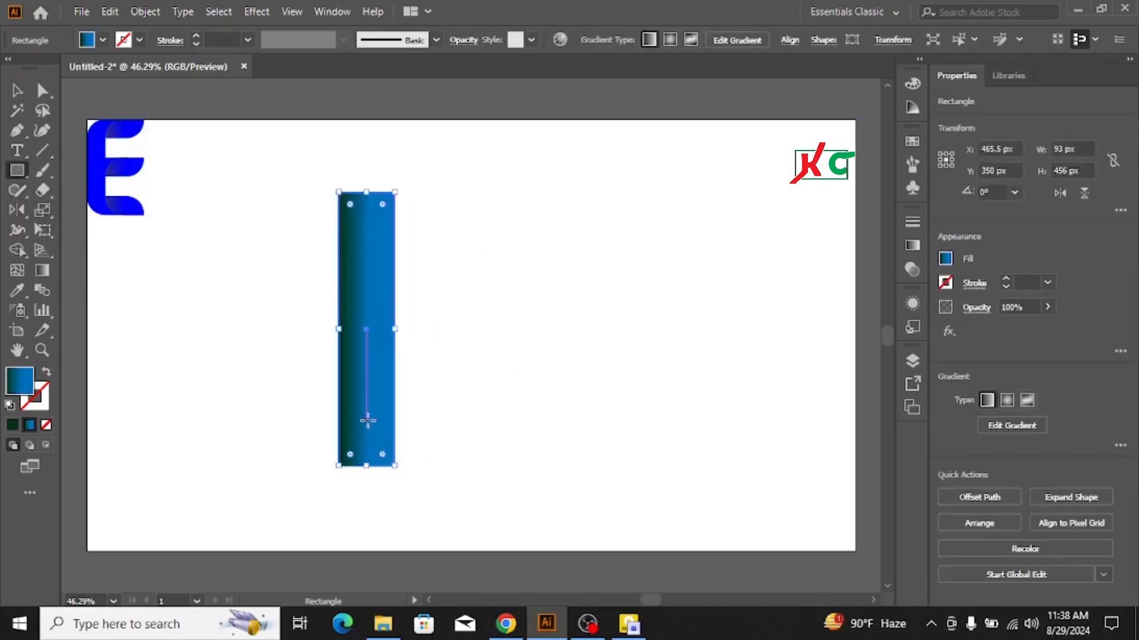
key("v")
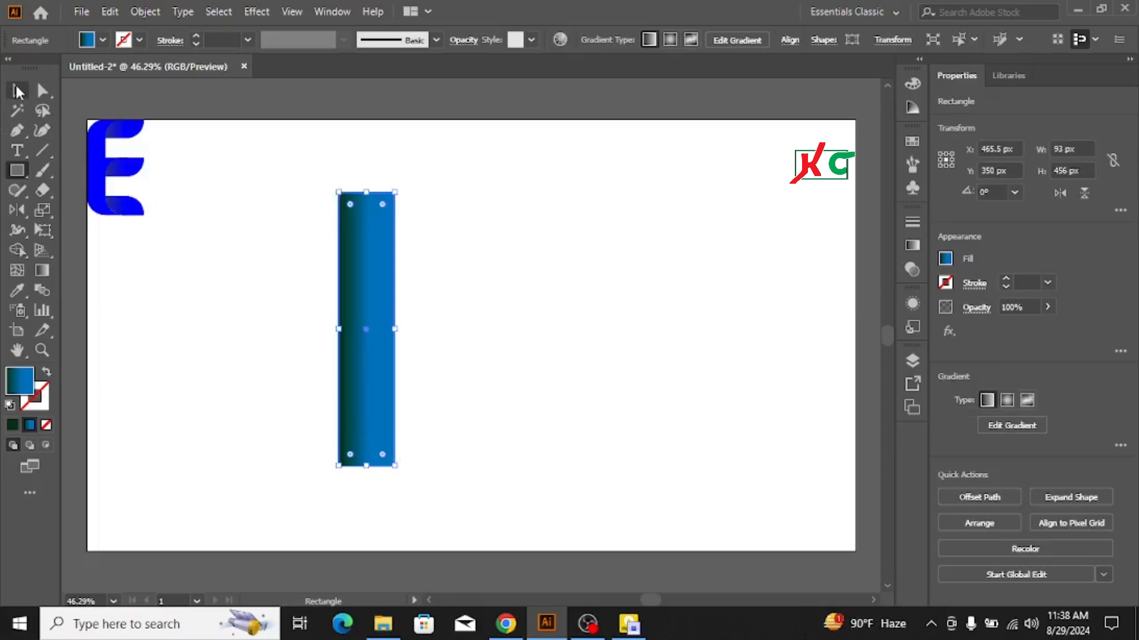
left_click(291, 233)
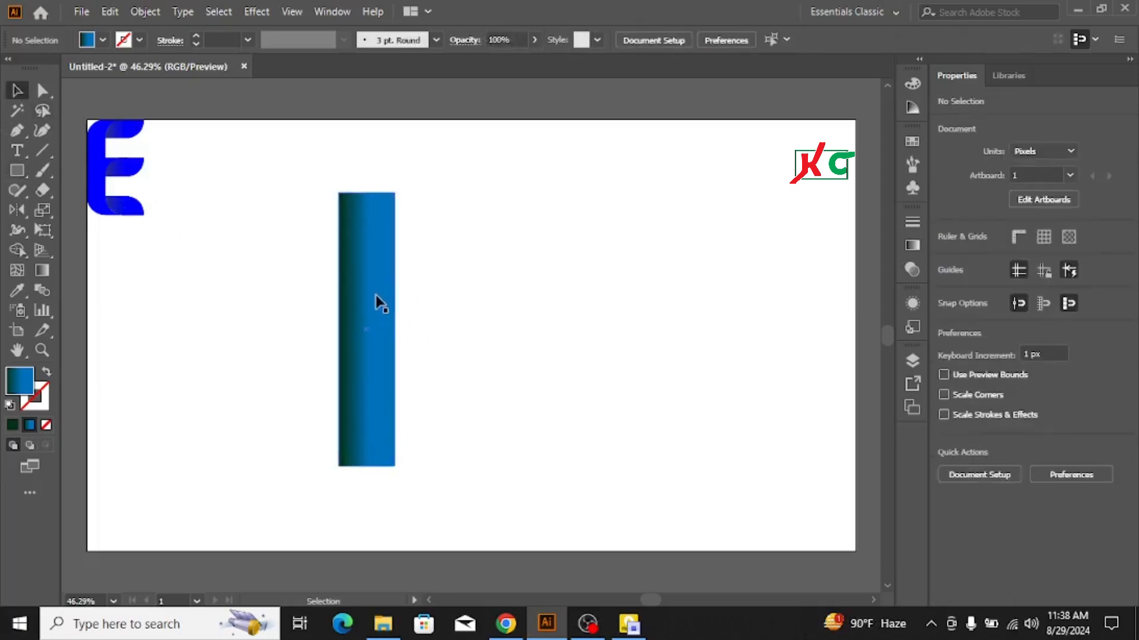
key("a")
key("ctrl+z")
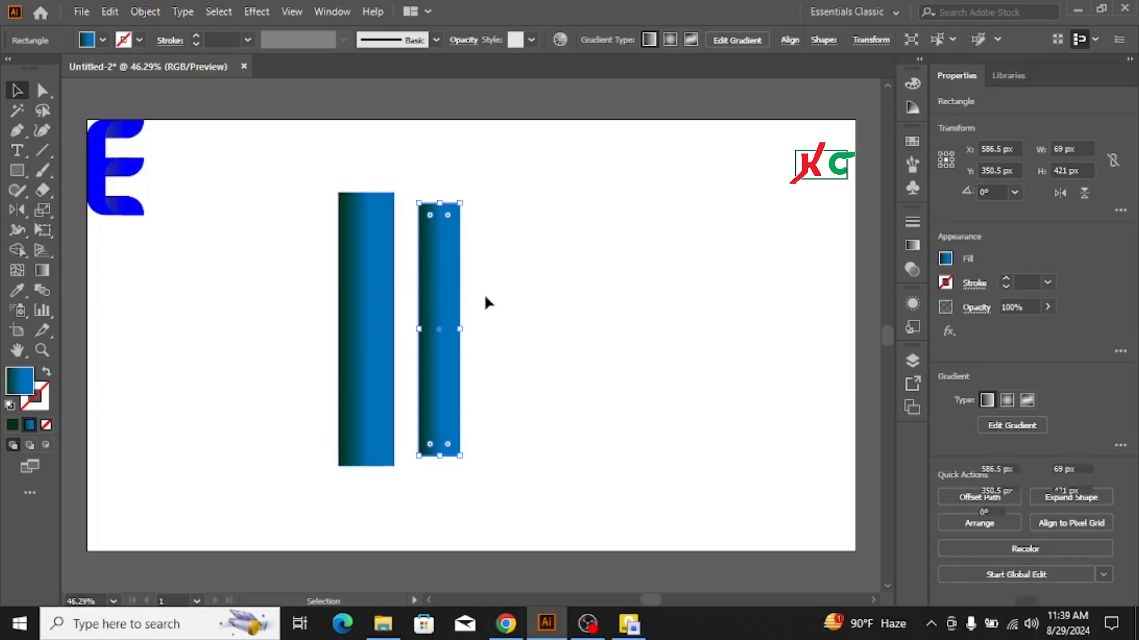
key("Delete")
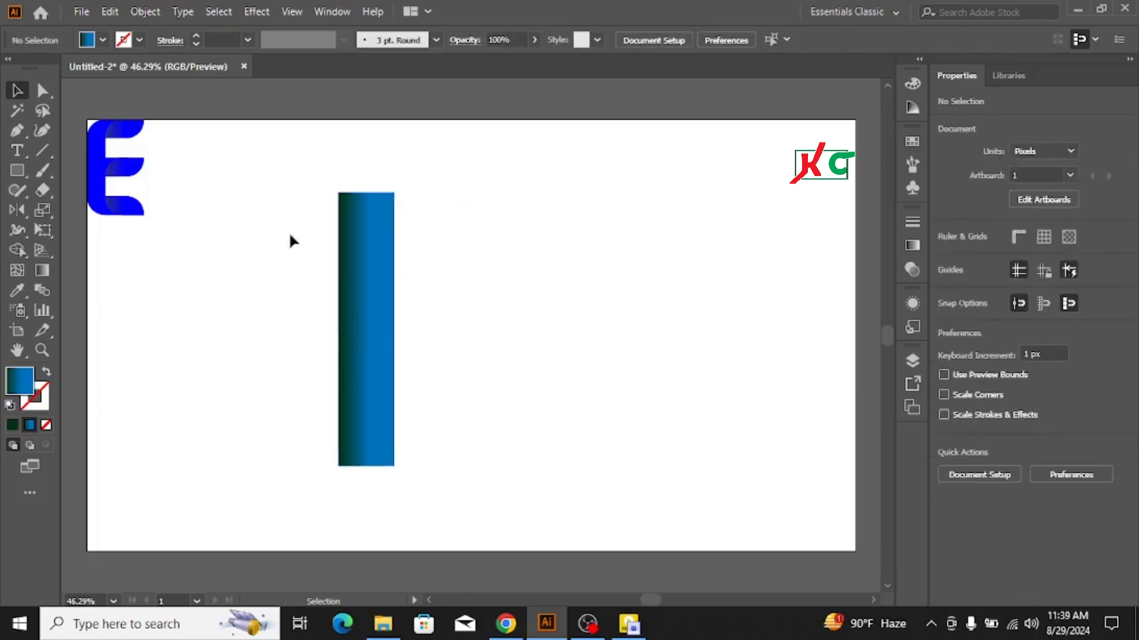
Step: Duplicate the vertical bar in place and rotate the copy to 270° so it crosses the stem horizontally
left_click_drag(271, 214, 497, 386)
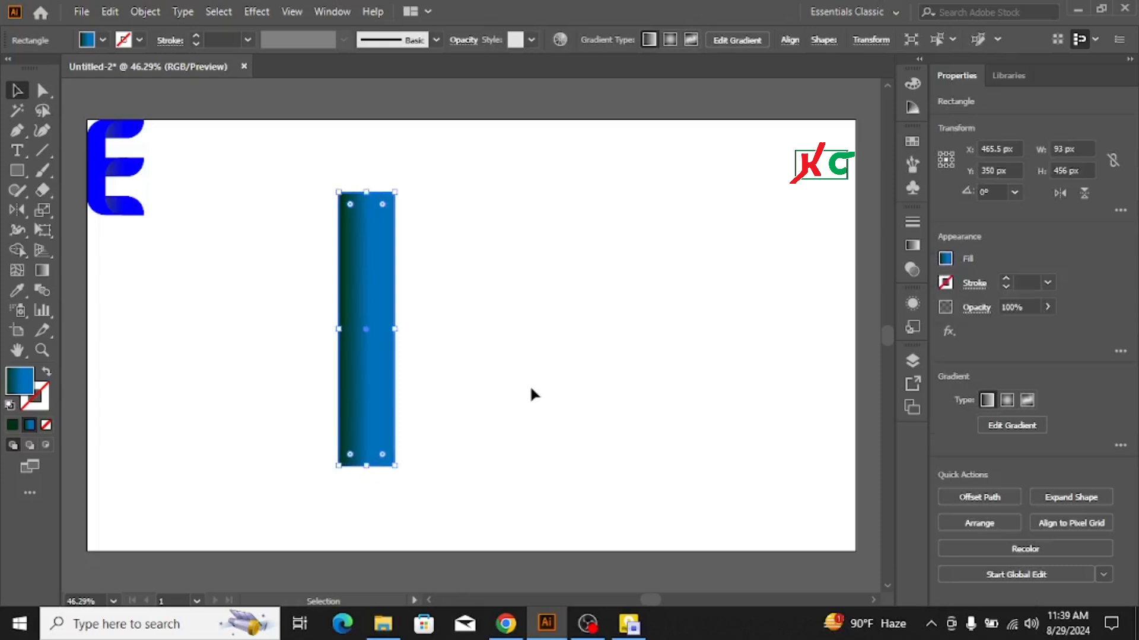
key("a")
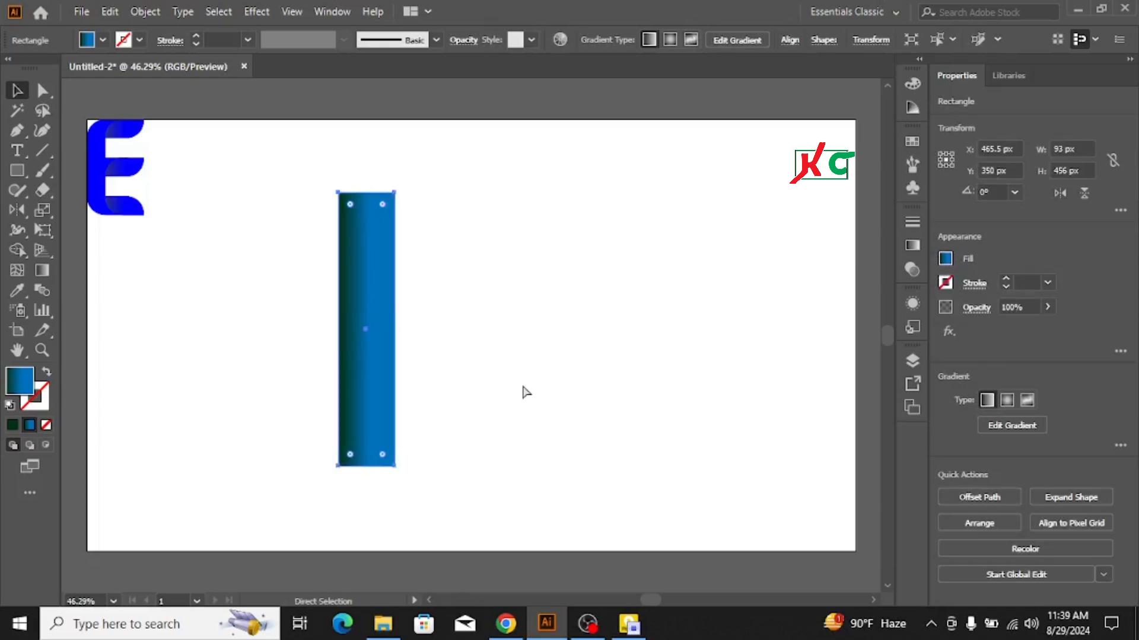
key("v")
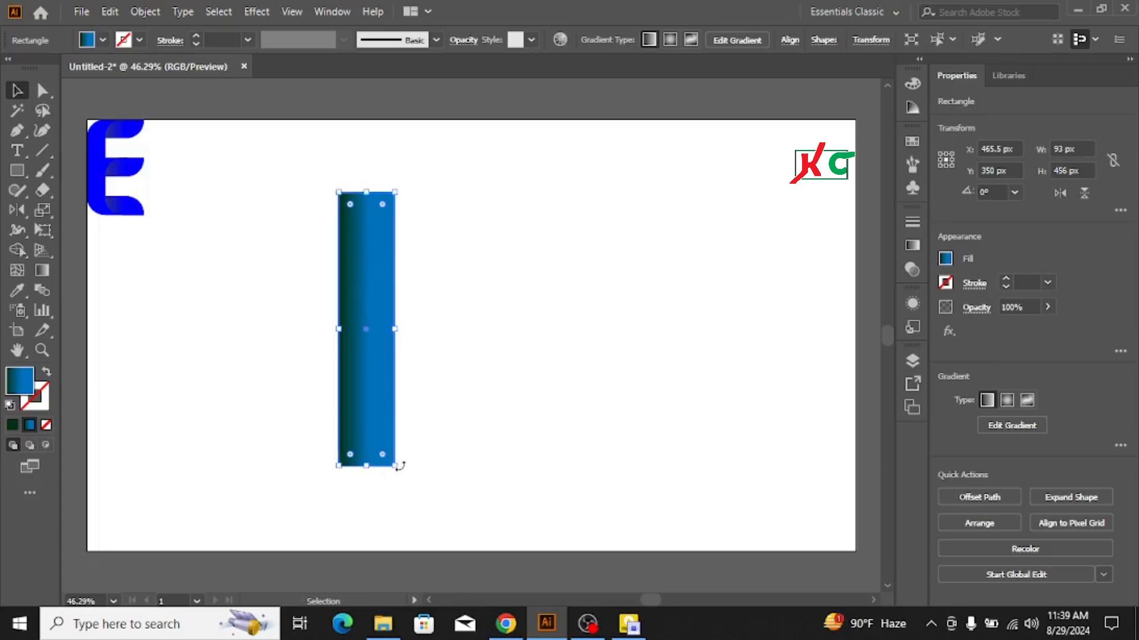
left_click_drag(400, 466, 242, 386)
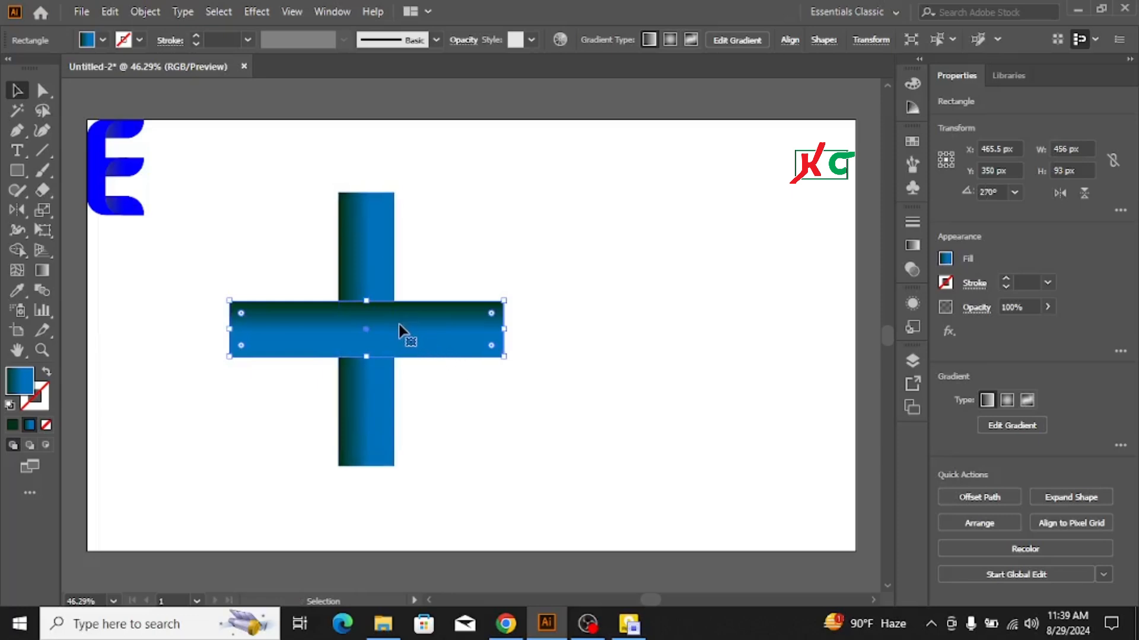
Step: Move the horizontal bar sideways until its left edge aligns with the left edge of the vertical stem
left_click_drag(399, 323, 507, 326)
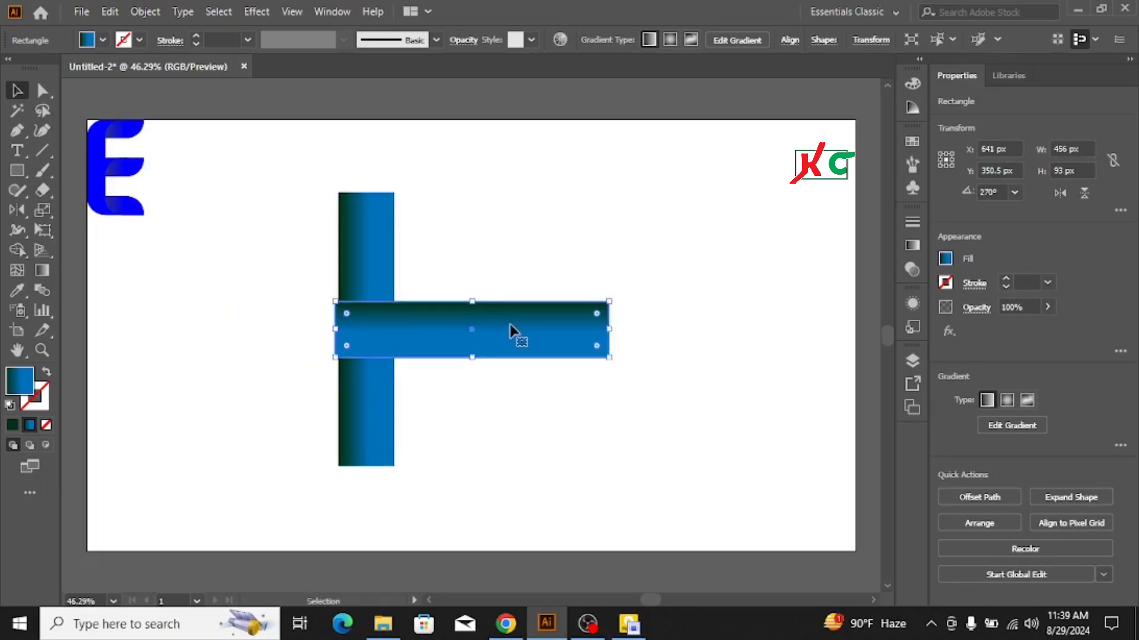
left_click(498, 271)
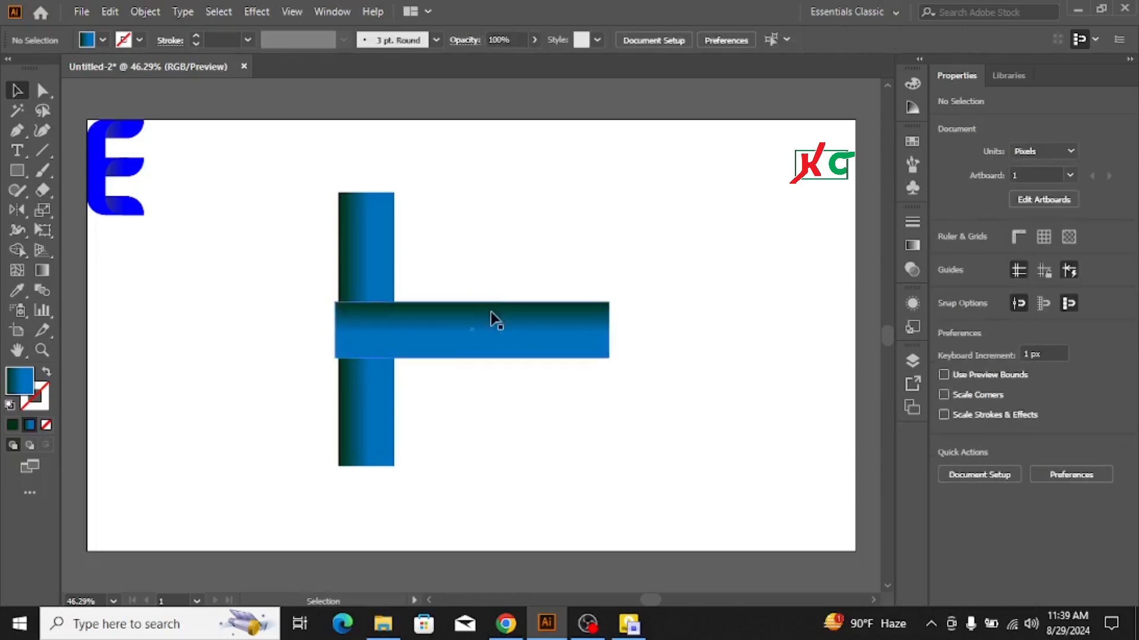
left_click(453, 329)
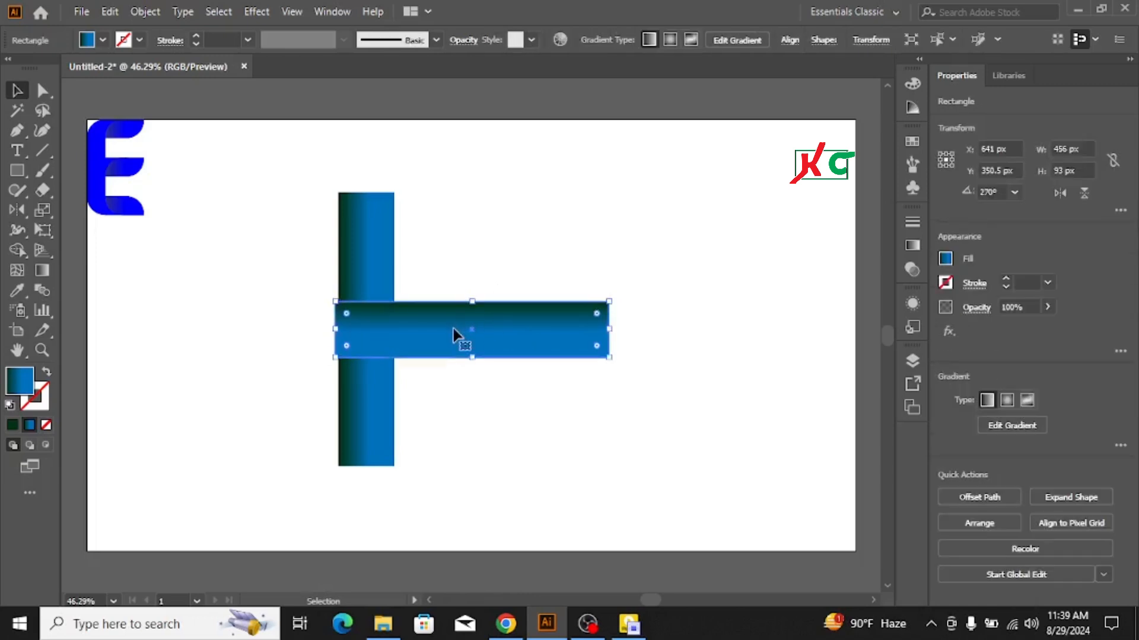
left_click_drag(456, 329, 459, 326)
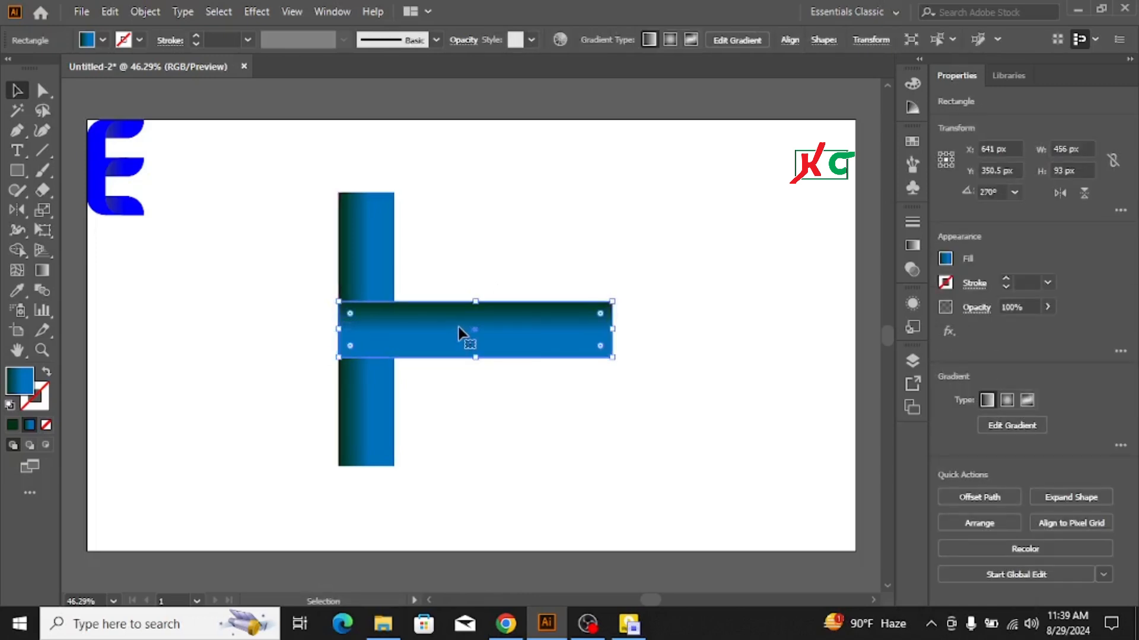
left_click(491, 249)
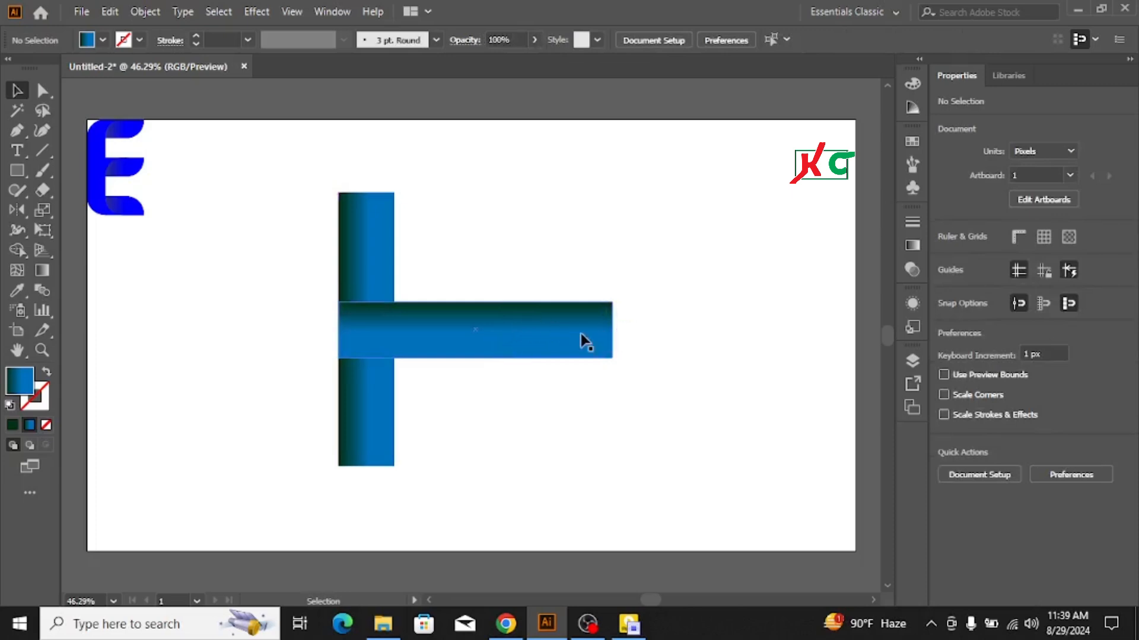
Step: Shorten the horizontal bar to 228 px wide and place a copy of it flush with the top of the stem
left_click(603, 340)
left_click_drag(612, 330, 476, 331)
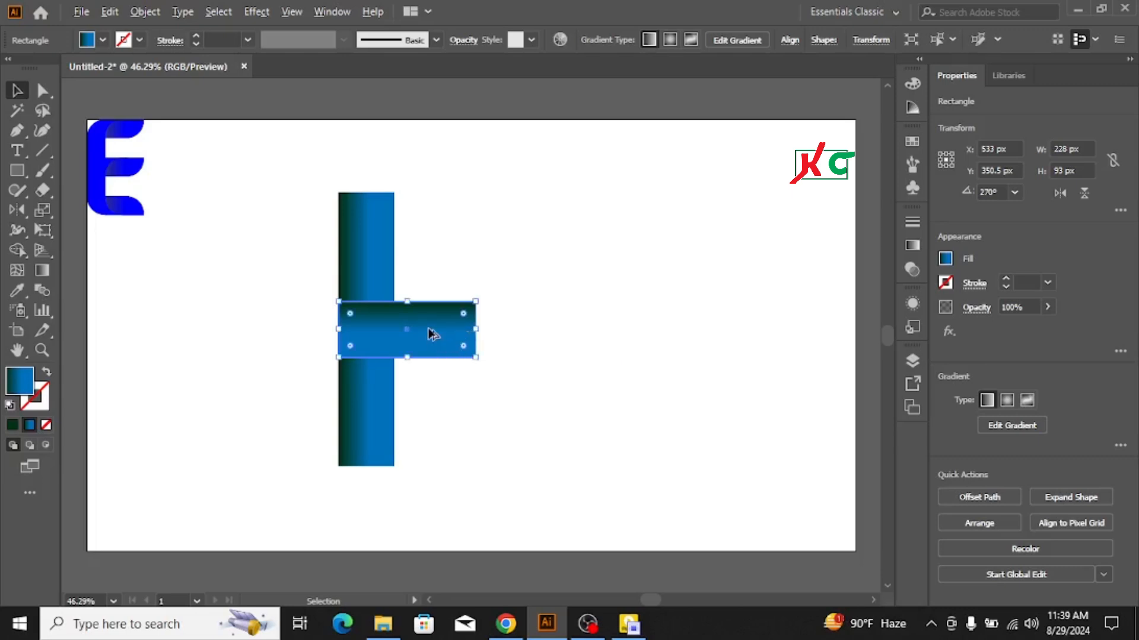
left_click_drag(431, 334, 432, 224)
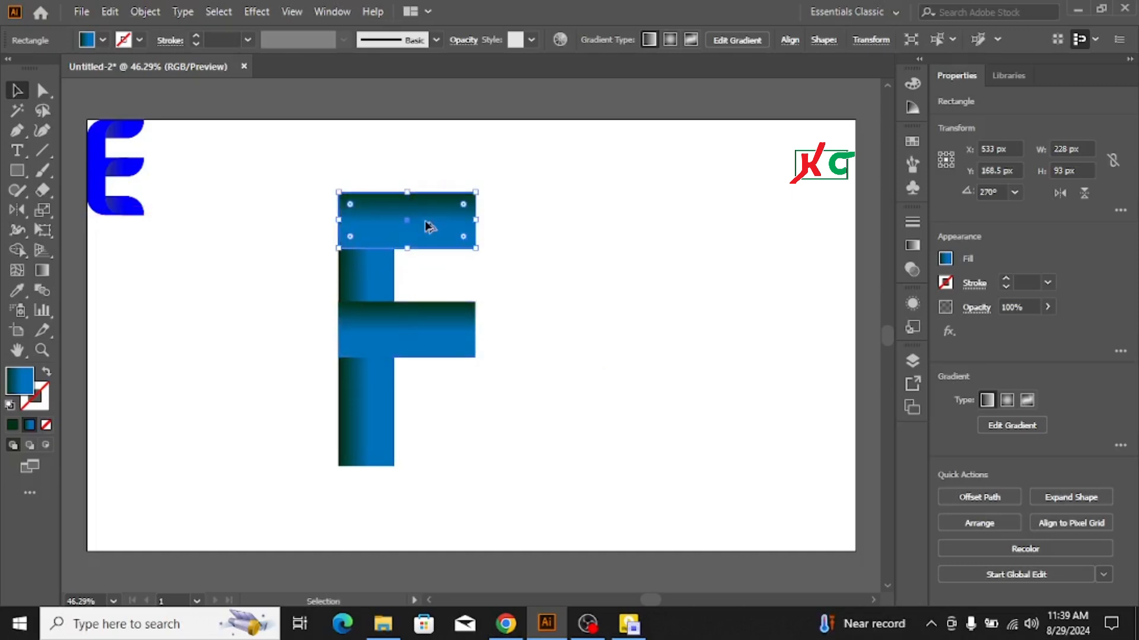
left_click(629, 276)
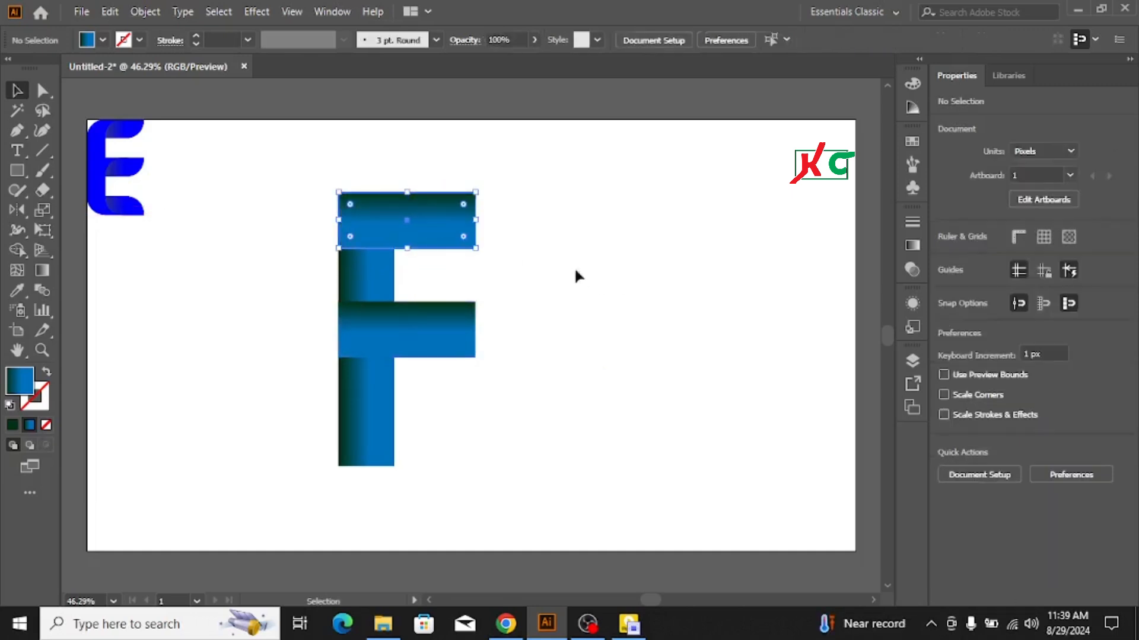
Step: Widen the top horizontal bar to 293 px by extending its right side
left_click(451, 229)
left_click_drag(313, 158, 453, 274)
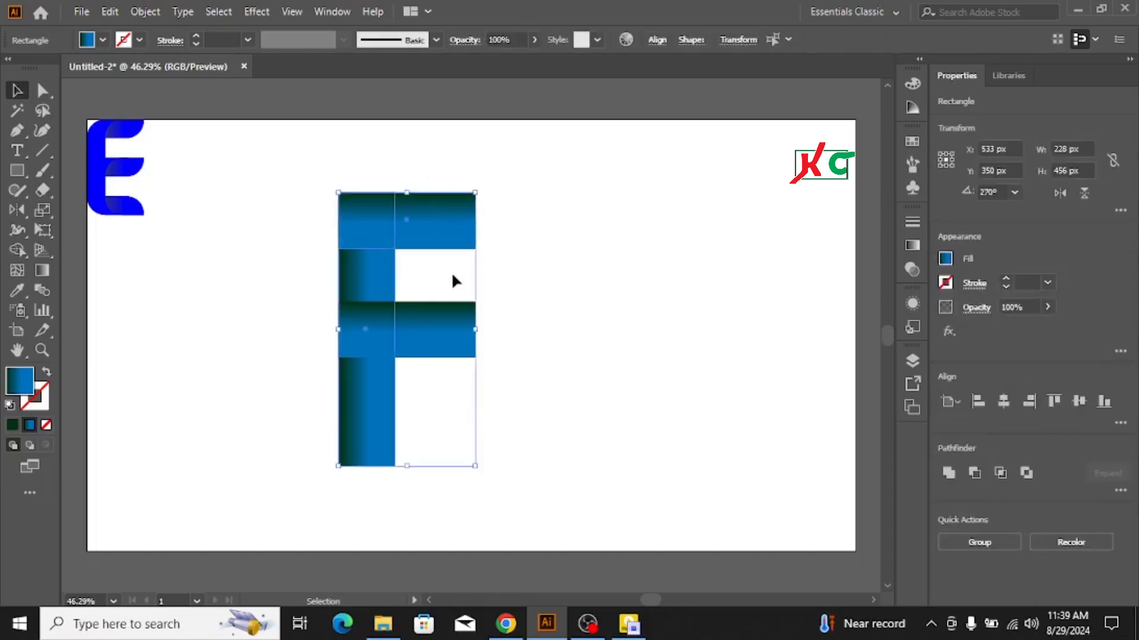
left_click(565, 268)
left_click(448, 225)
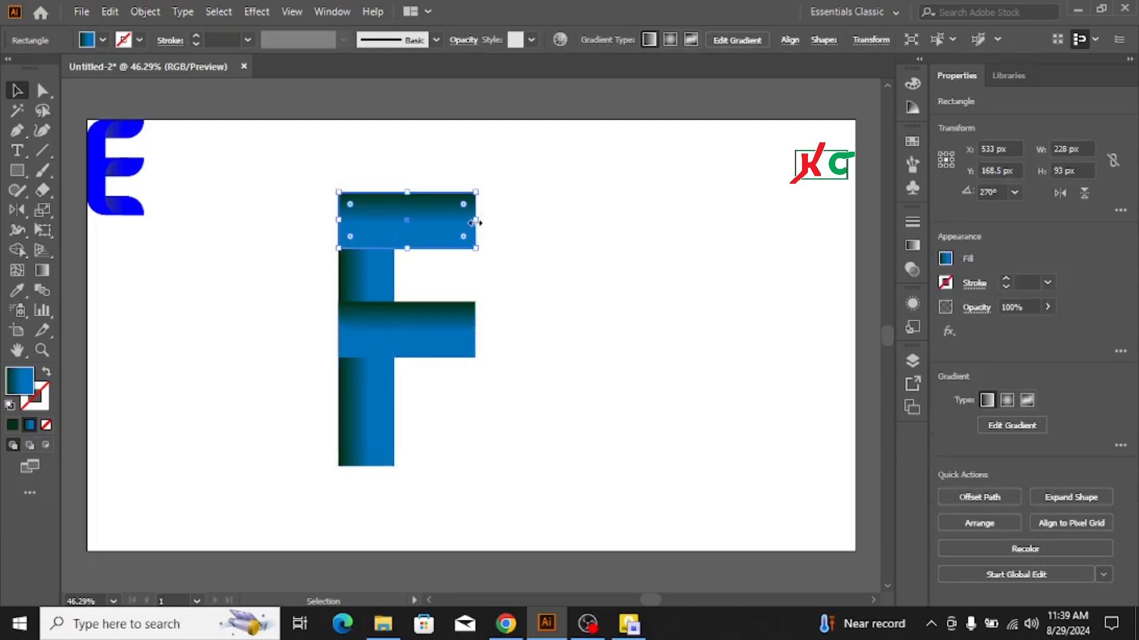
left_click_drag(475, 222, 516, 224)
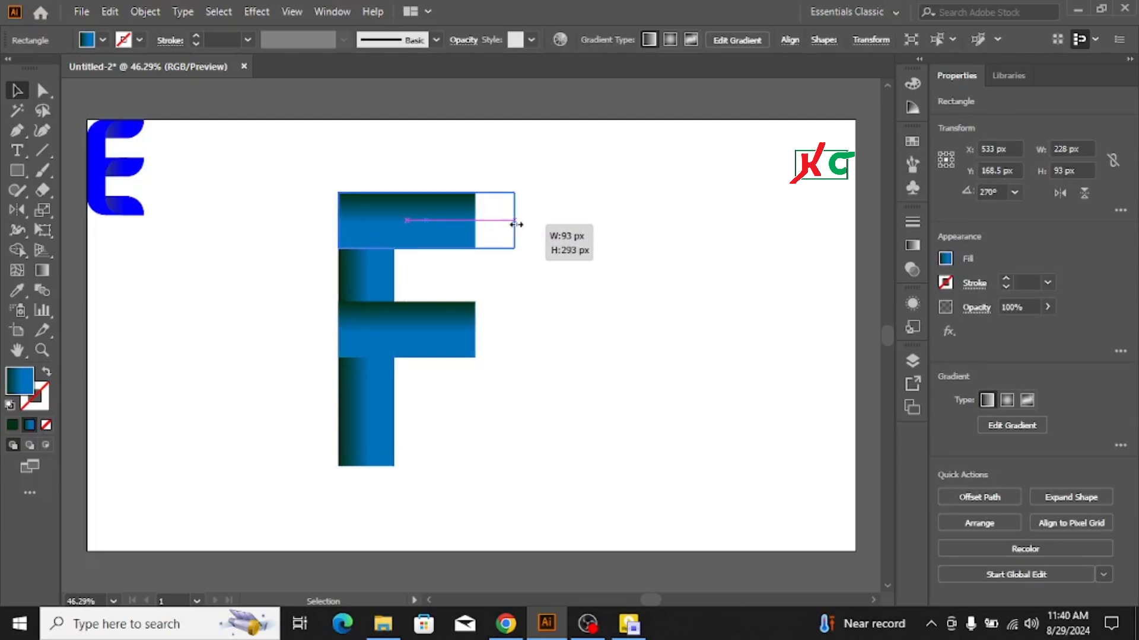
left_click_drag(516, 224, 516, 224)
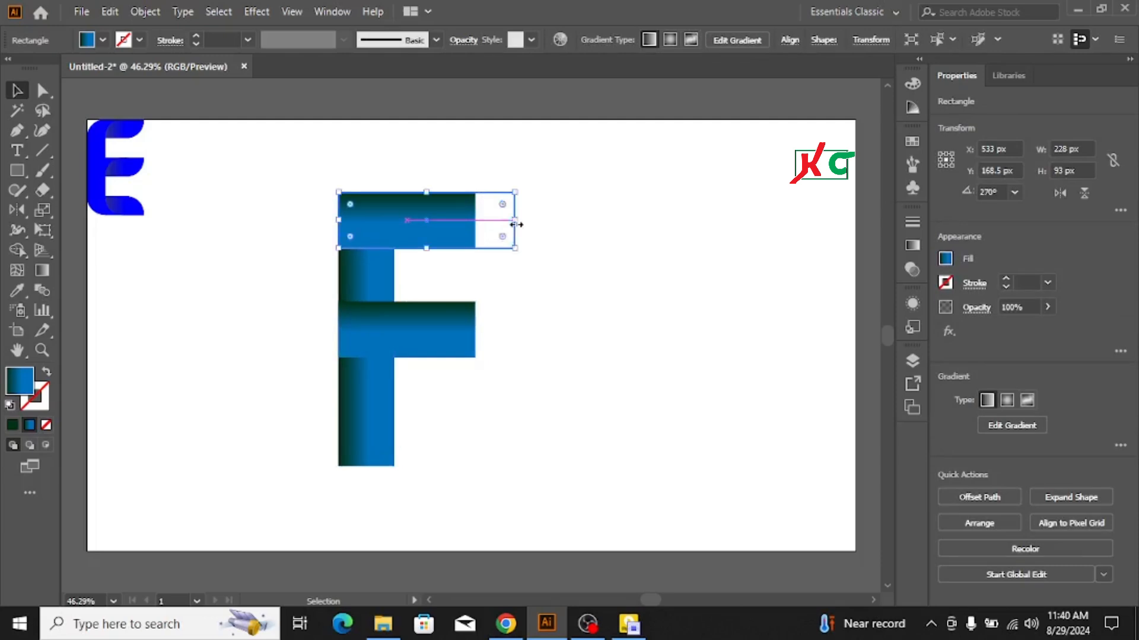
left_click(574, 218)
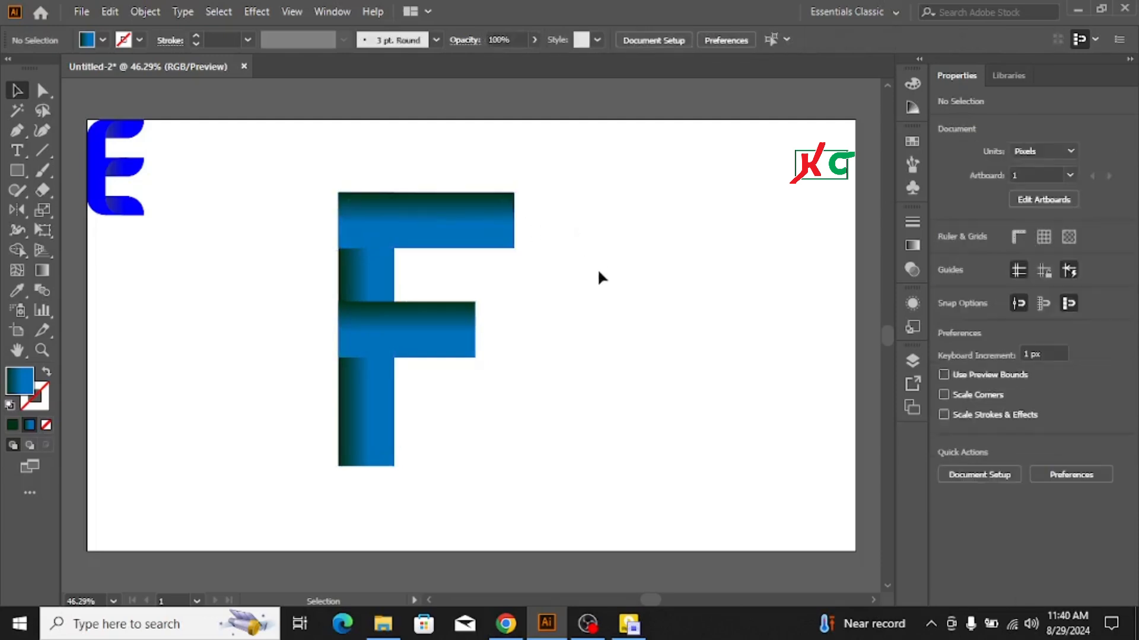
Step: Copy the top bar straight down so the duplicate sits flush with the bottom of the stem
left_click(463, 224)
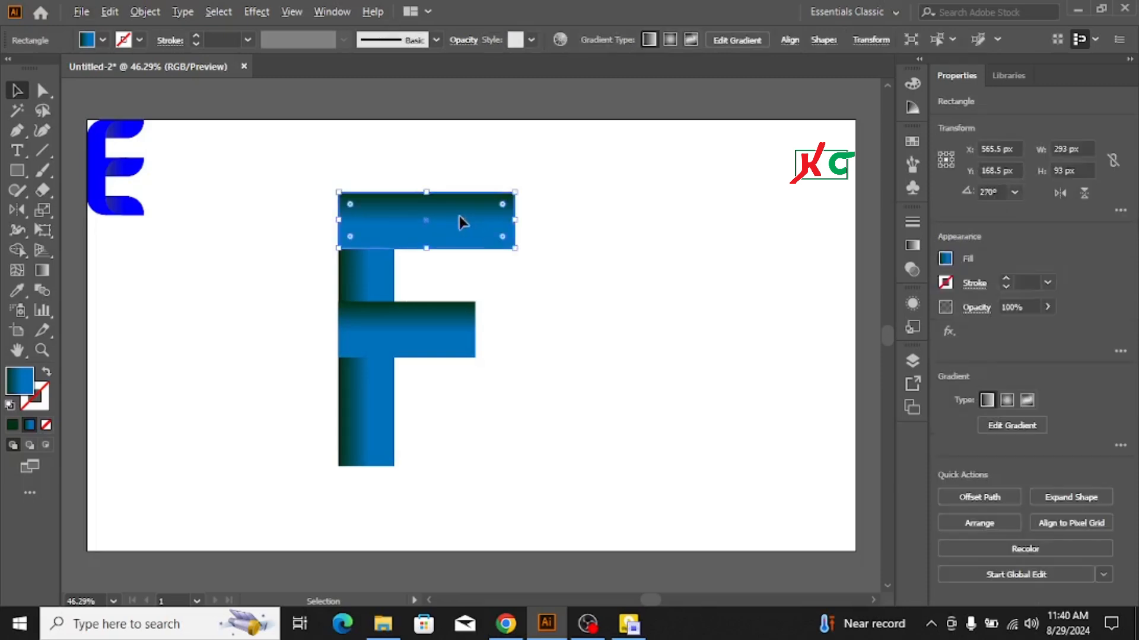
left_click_drag(462, 223, 461, 438)
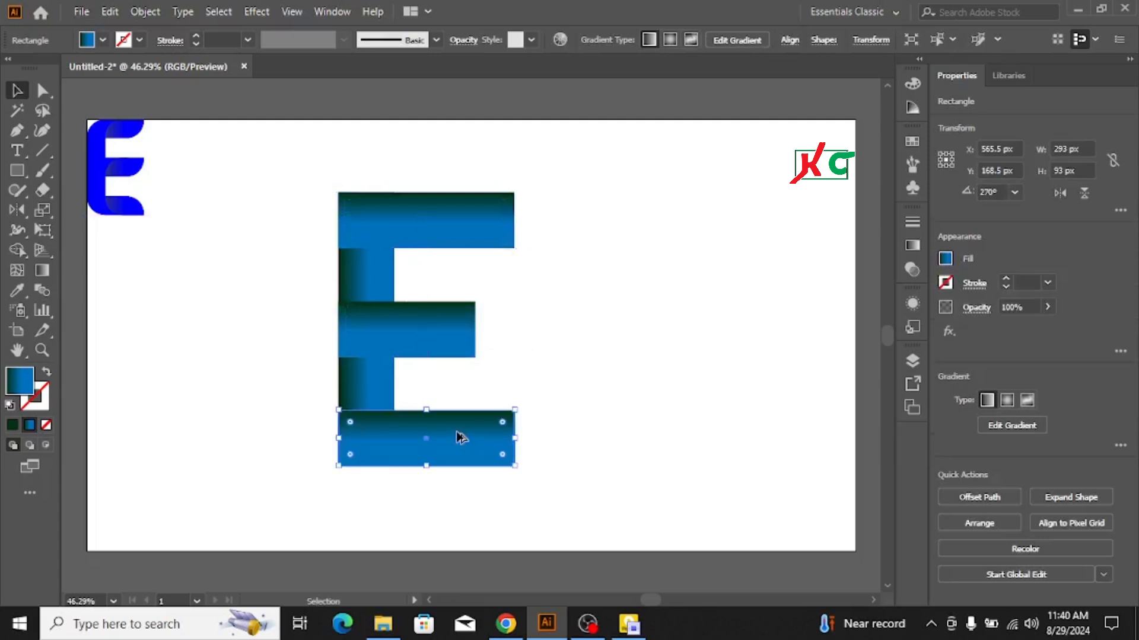
left_click(596, 325)
Step: Unite the stem and the three horizontal bars into a single E shape
left_click_drag(320, 177, 571, 487)
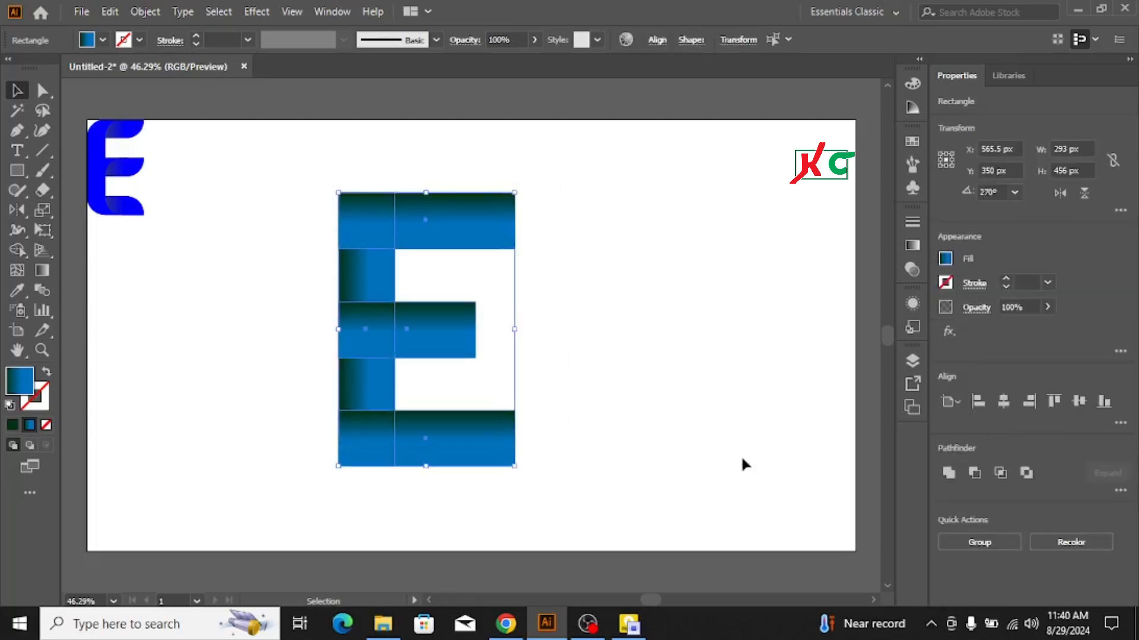
left_click(948, 472)
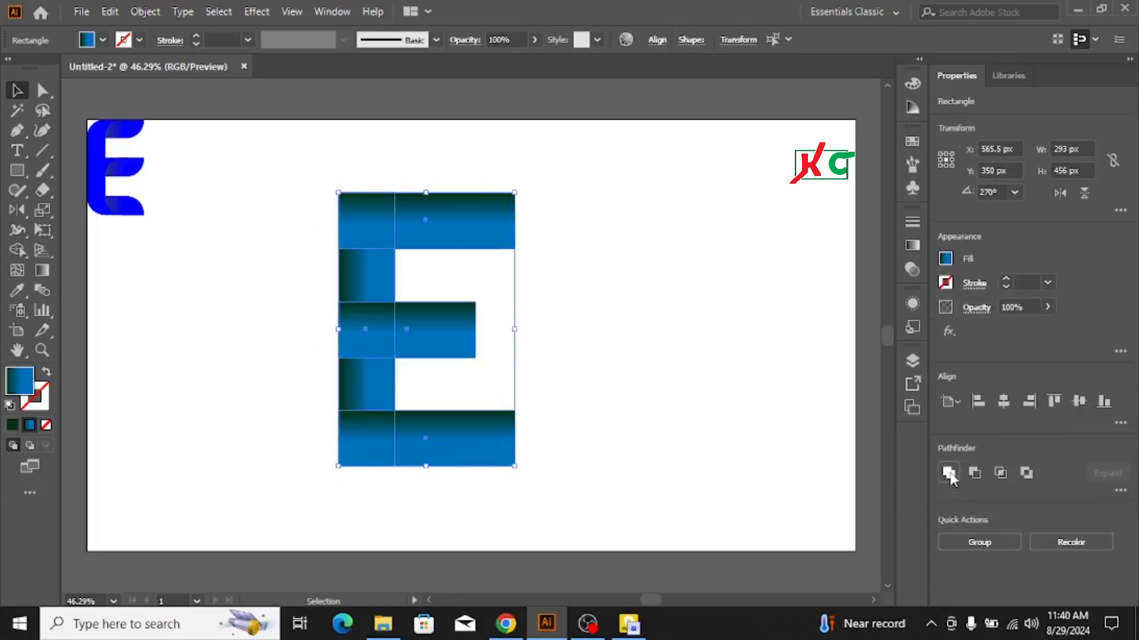
left_click(649, 339)
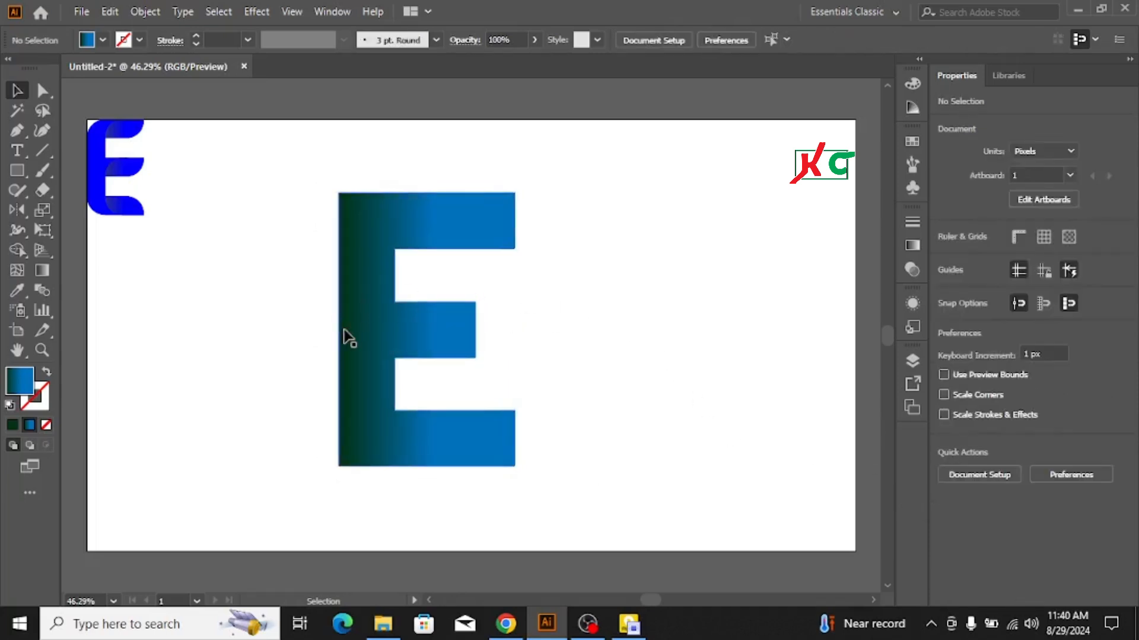
left_click(371, 297)
left_click(217, 322)
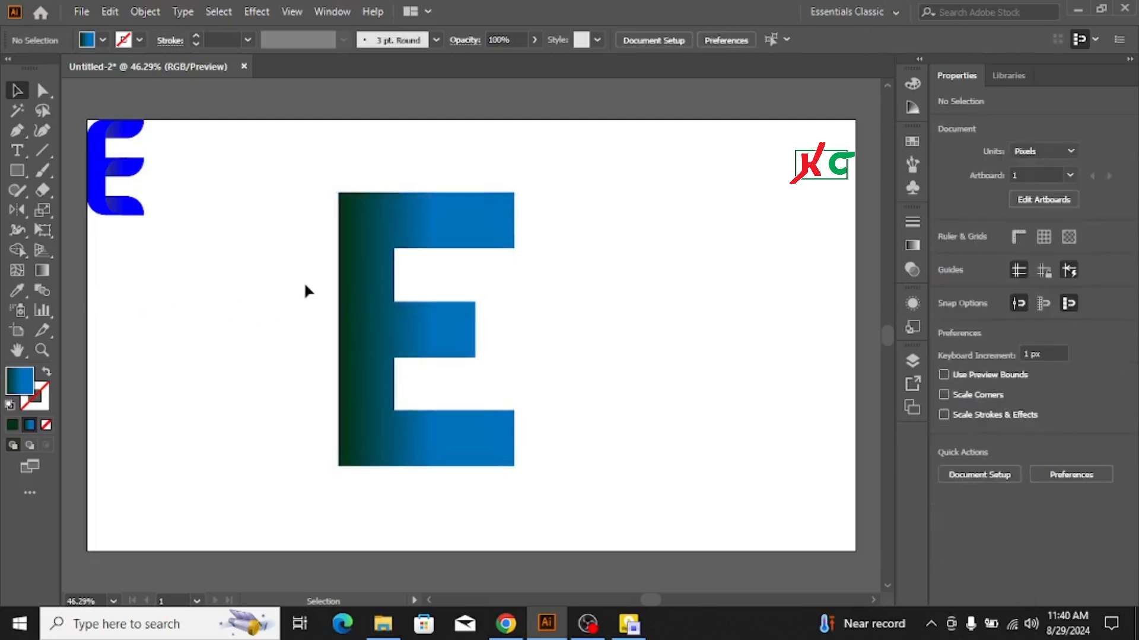
Step: Round the two outer corners at the upper and lower left of the E to a 93 px radius
left_click(40, 94)
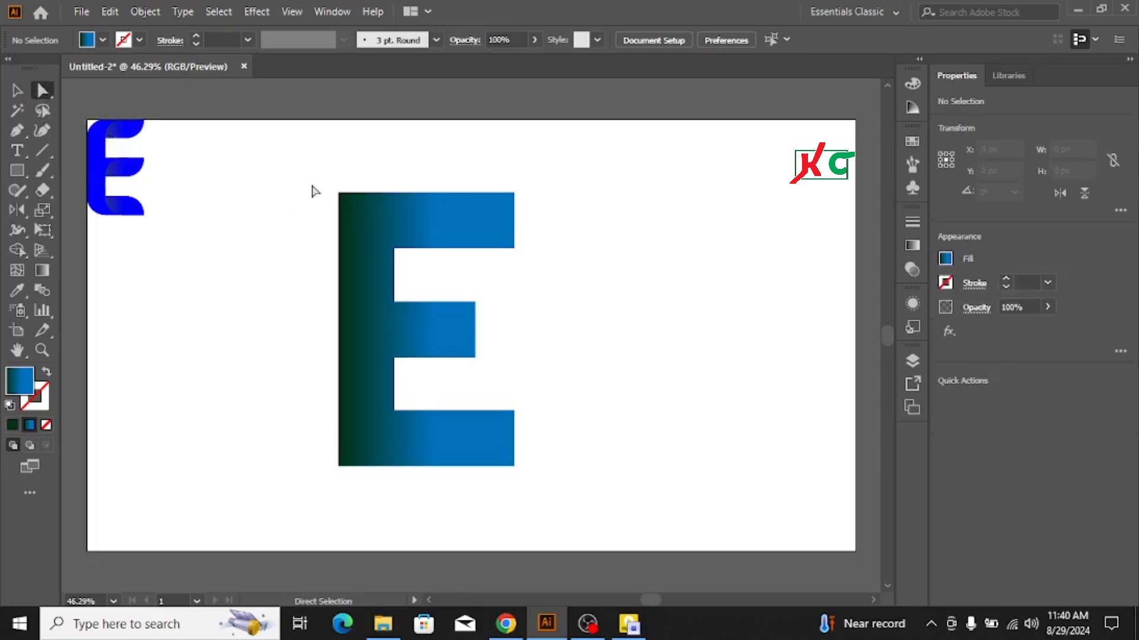
left_click_drag(313, 180, 354, 480)
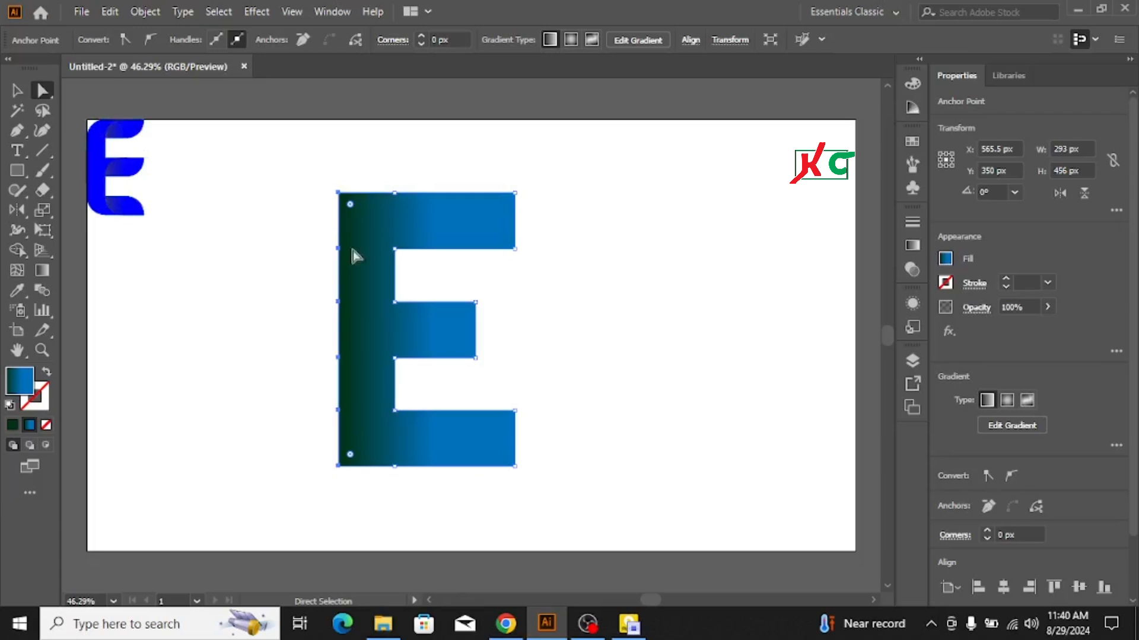
left_click_drag(353, 206, 443, 270)
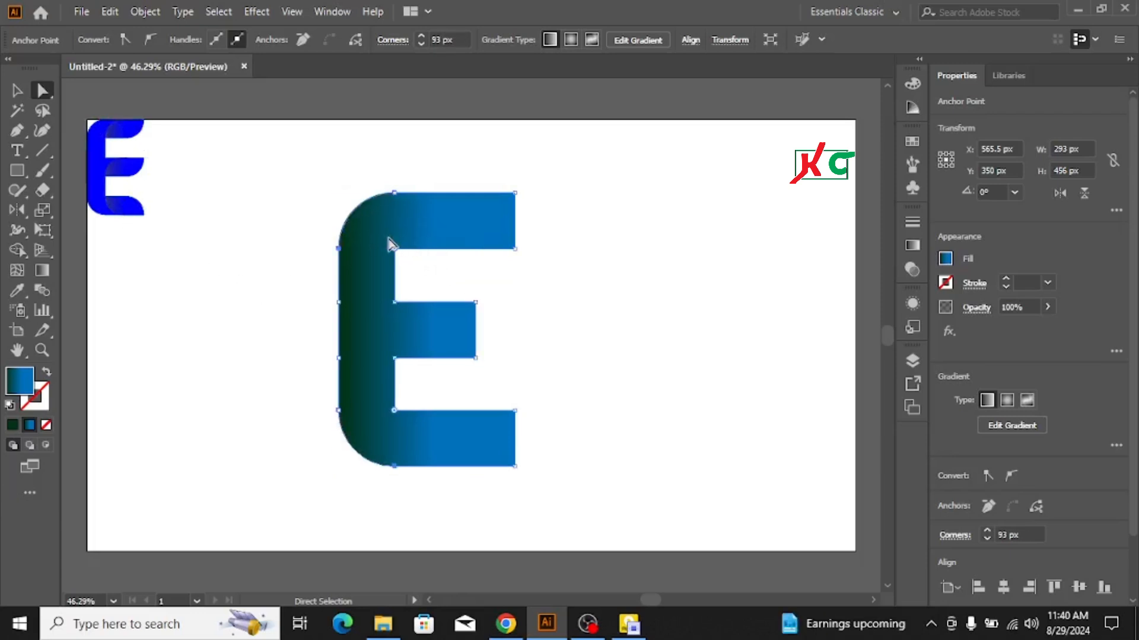
left_click(616, 321)
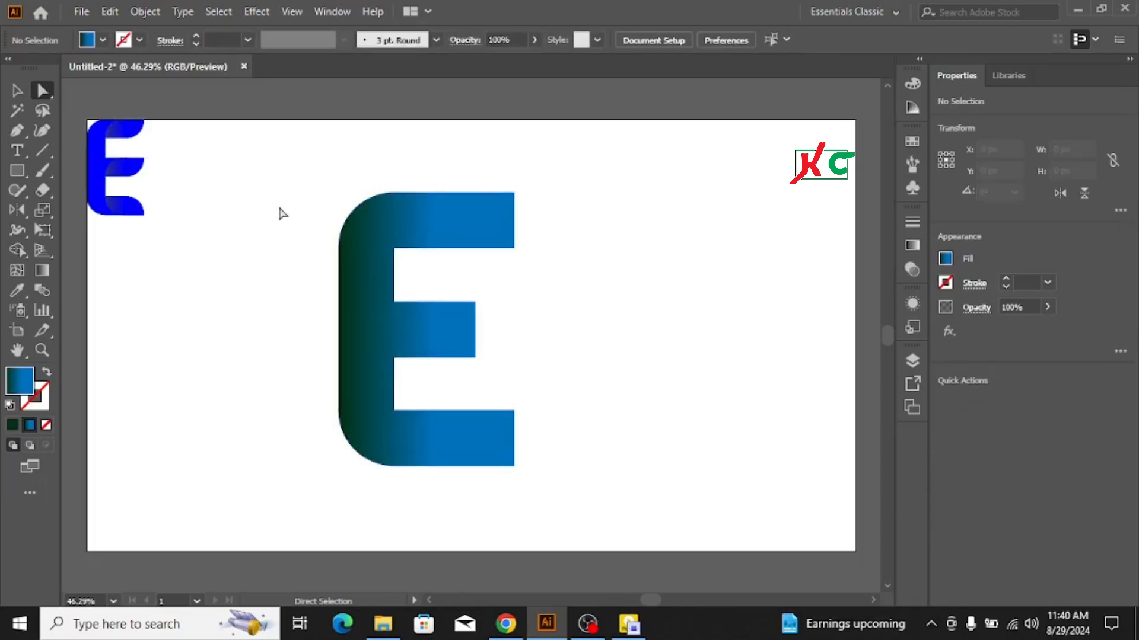
Step: Draw a 200 by 93 px rectangle covering the E's top arm from the stem's inner edge to the arm's end
left_click(16, 170)
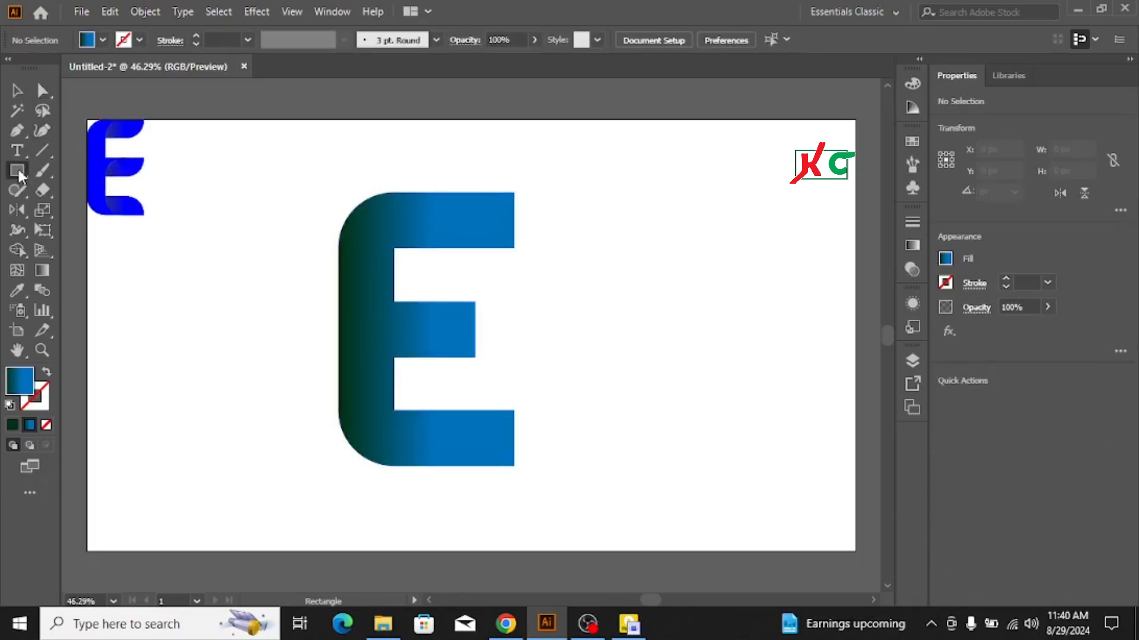
left_click(90, 170)
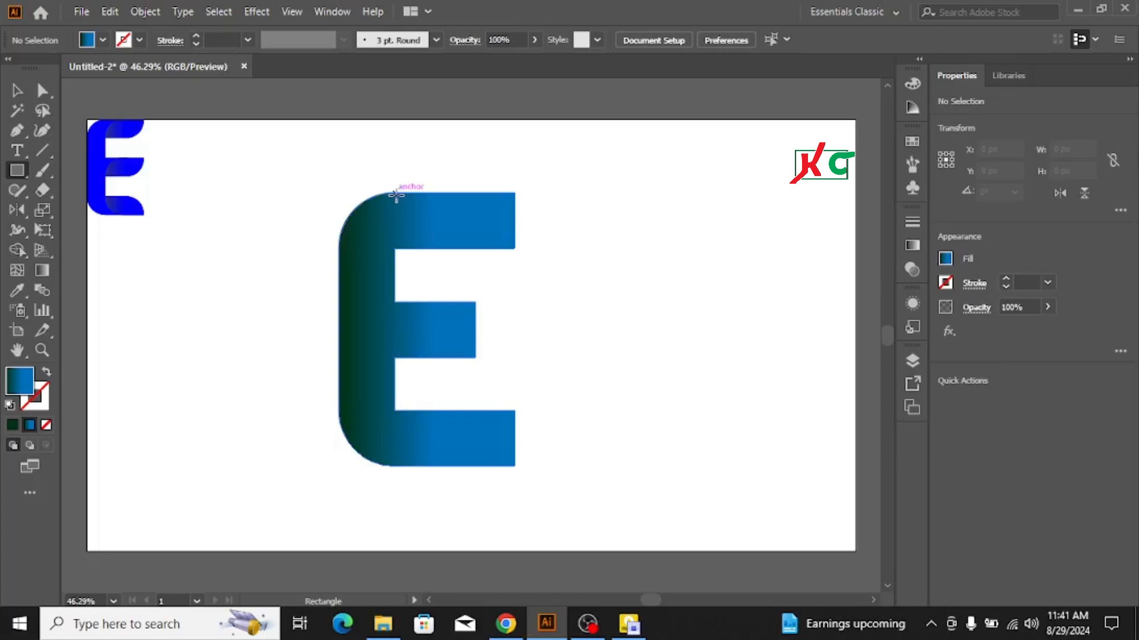
left_click_drag(396, 194, 514, 249)
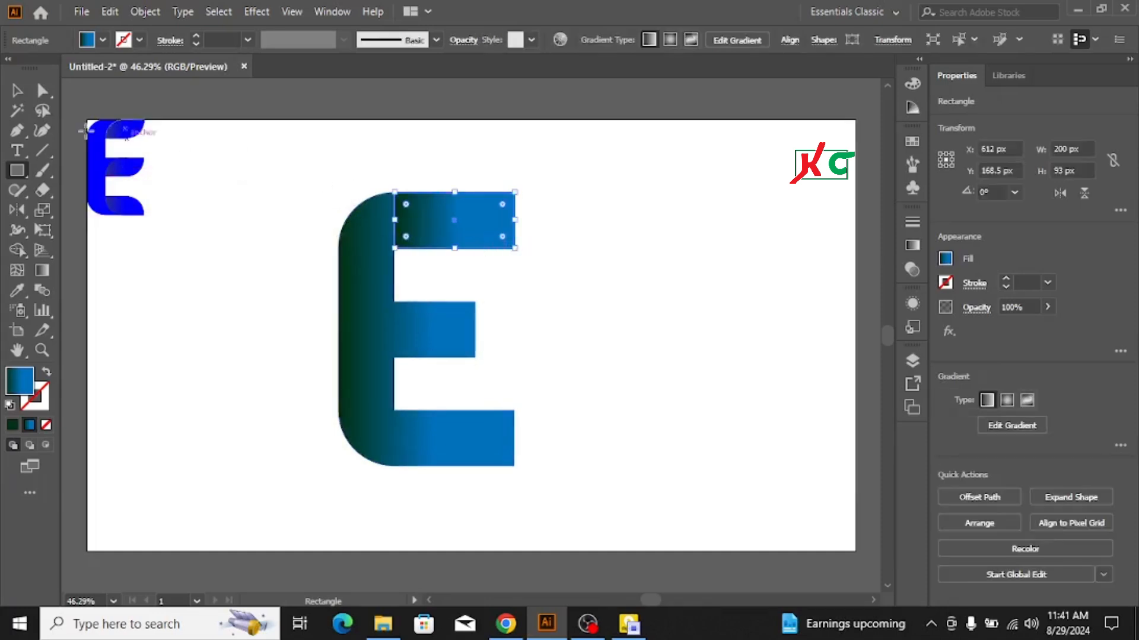
left_click(16, 90)
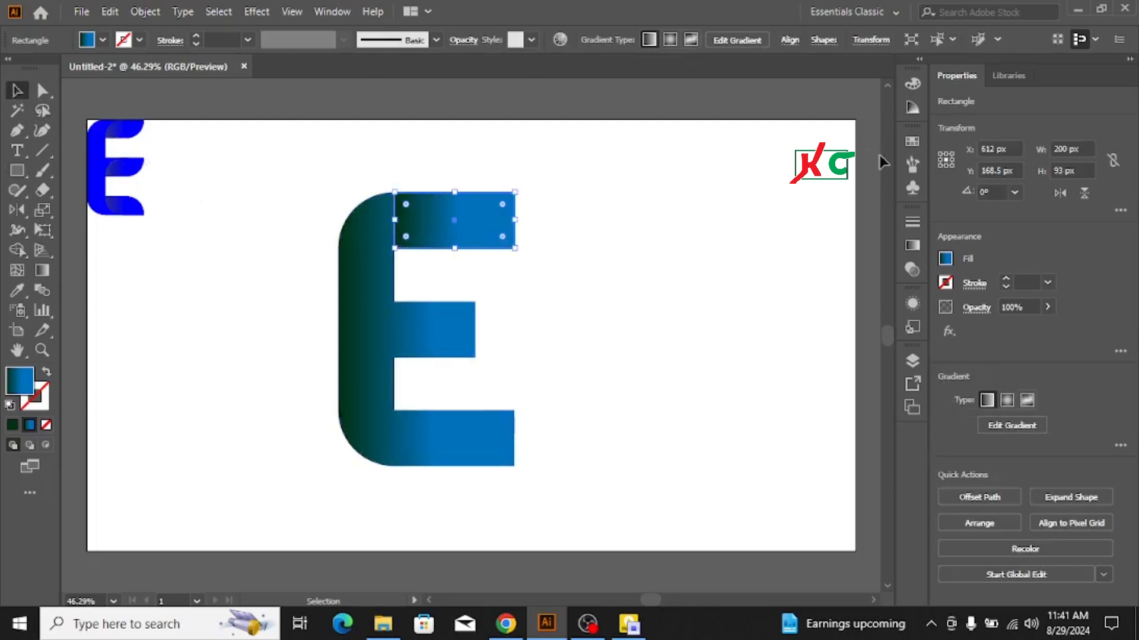
Step: Fill the new rectangle on the top arm with the light blue swatch
left_click(911, 141)
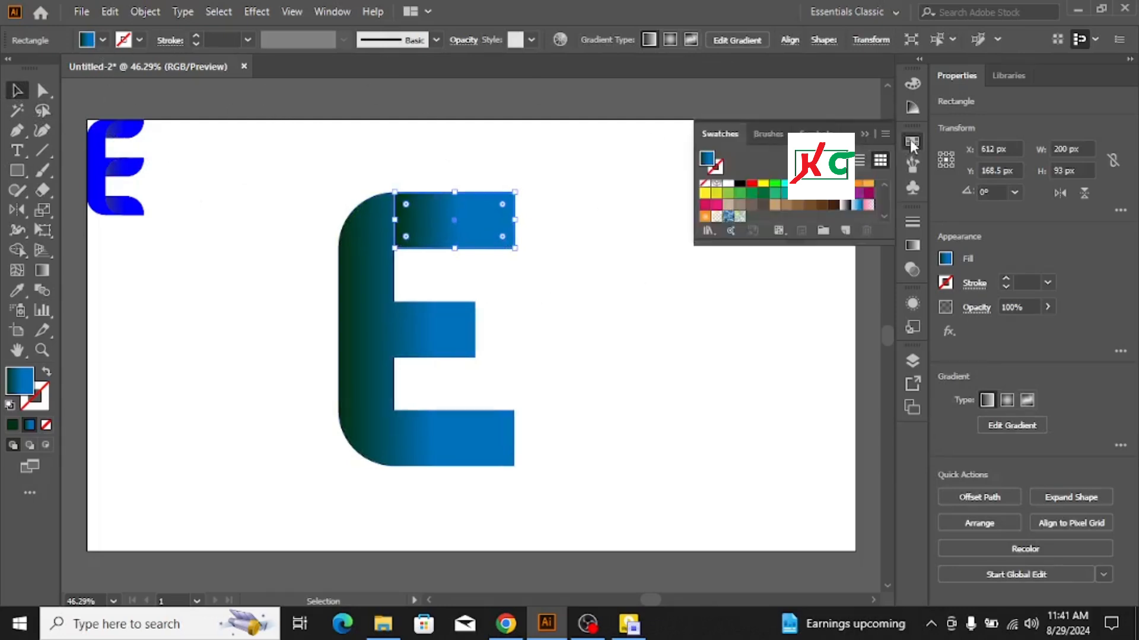
left_click(812, 203)
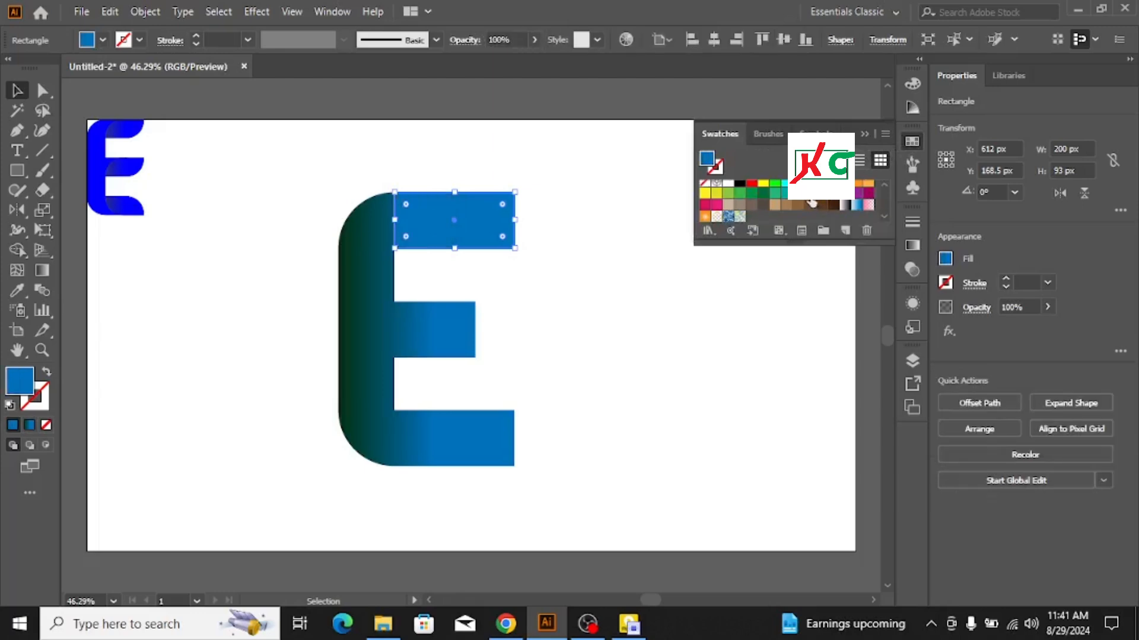
left_click(799, 202)
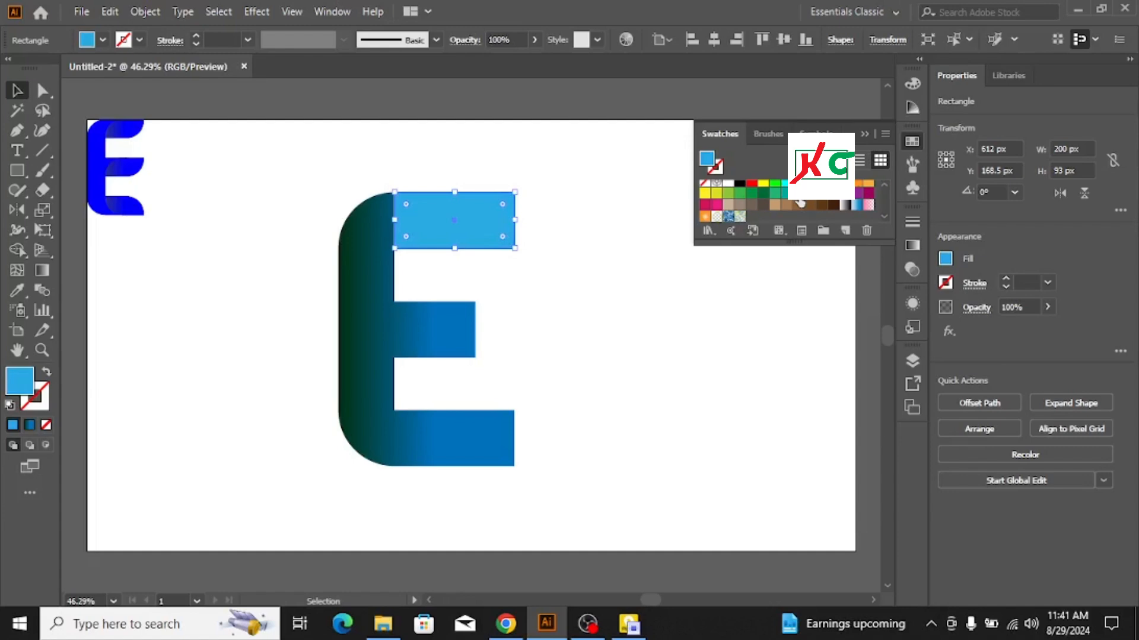
left_click(864, 134)
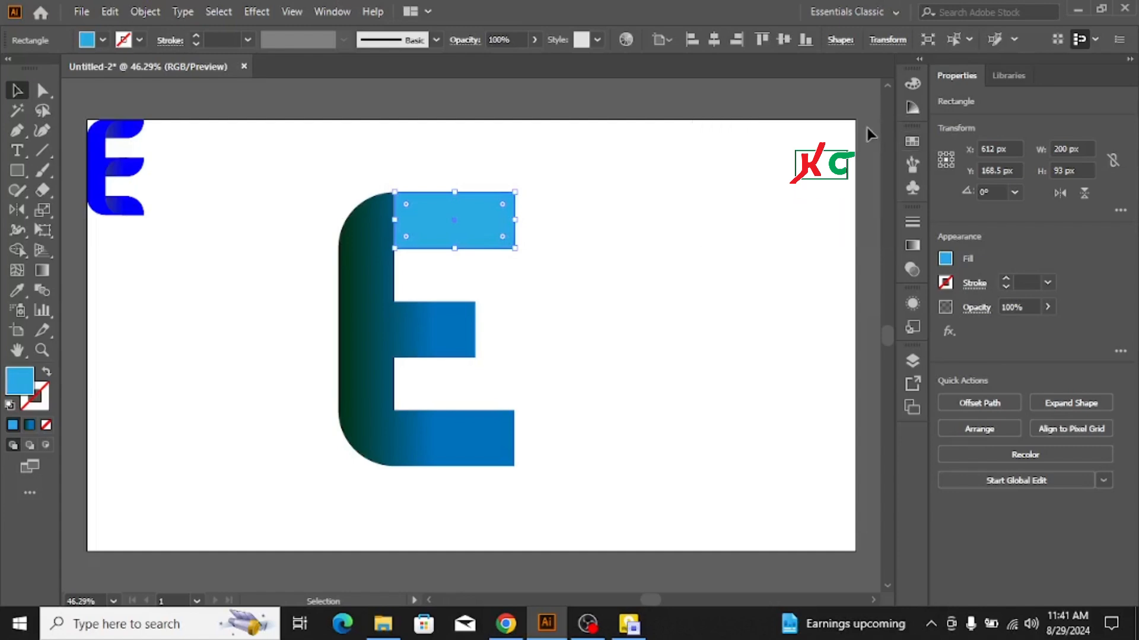
Step: Fully round only the upper-left corner of the light blue rectangle
left_click(621, 202)
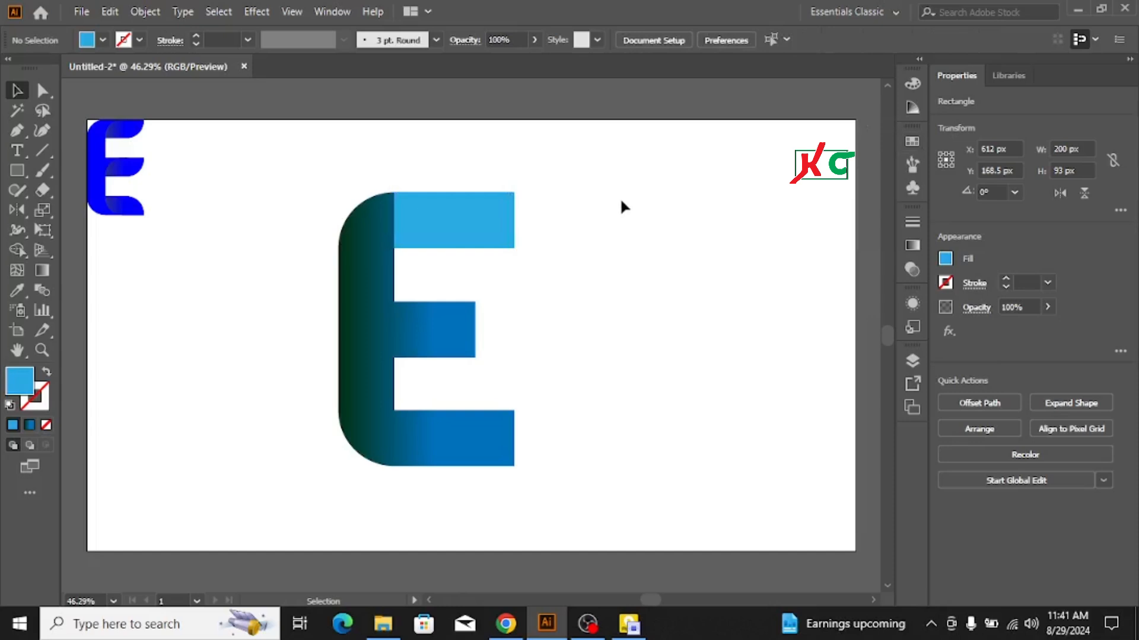
left_click(450, 220)
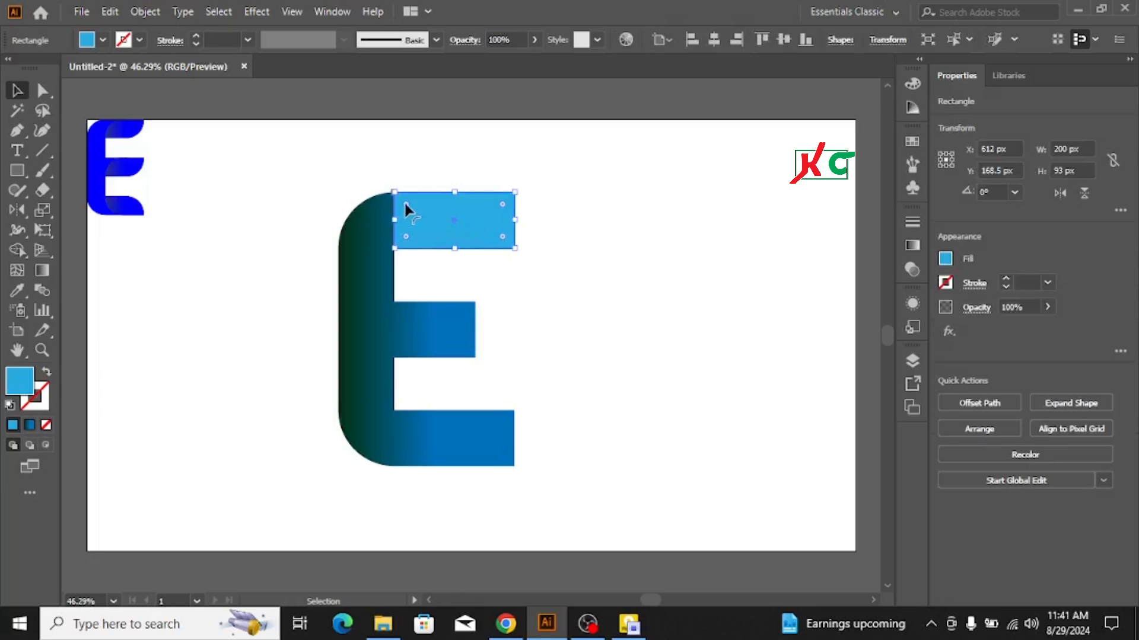
left_click_drag(404, 200, 481, 257)
left_click_drag(503, 235, 456, 192)
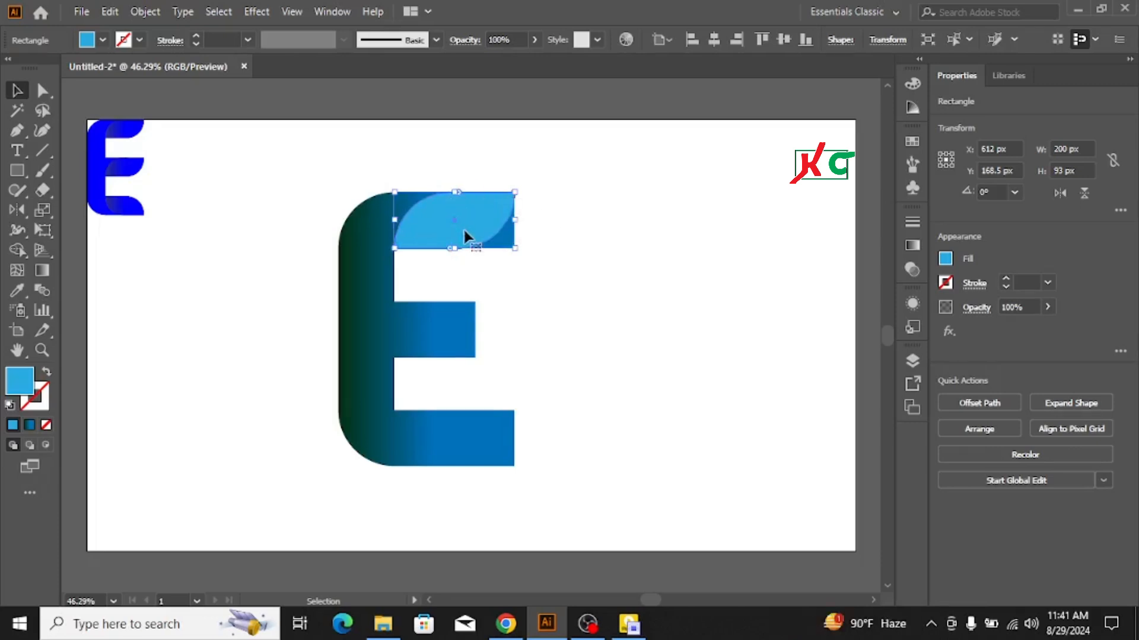
left_click(41, 91)
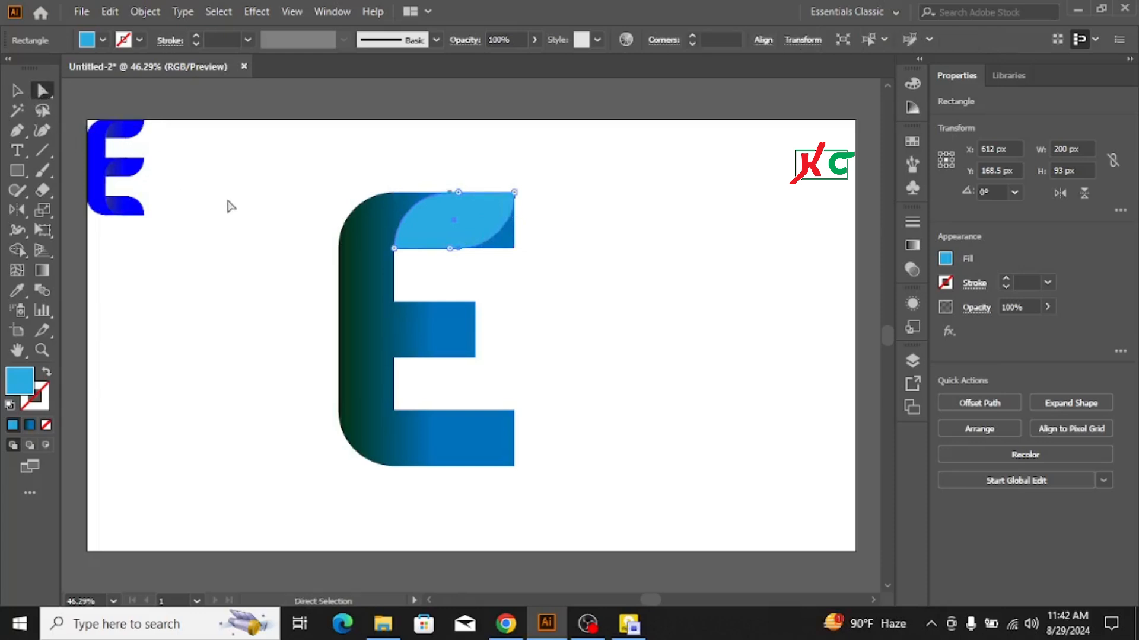
left_click(17, 91)
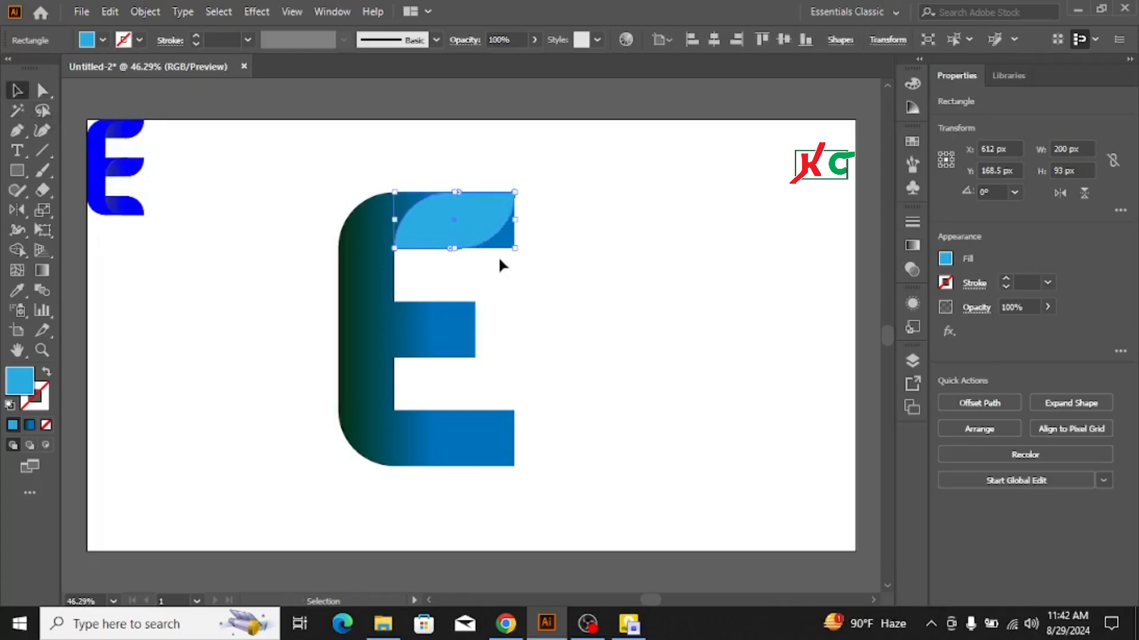
key("ctrl+z")
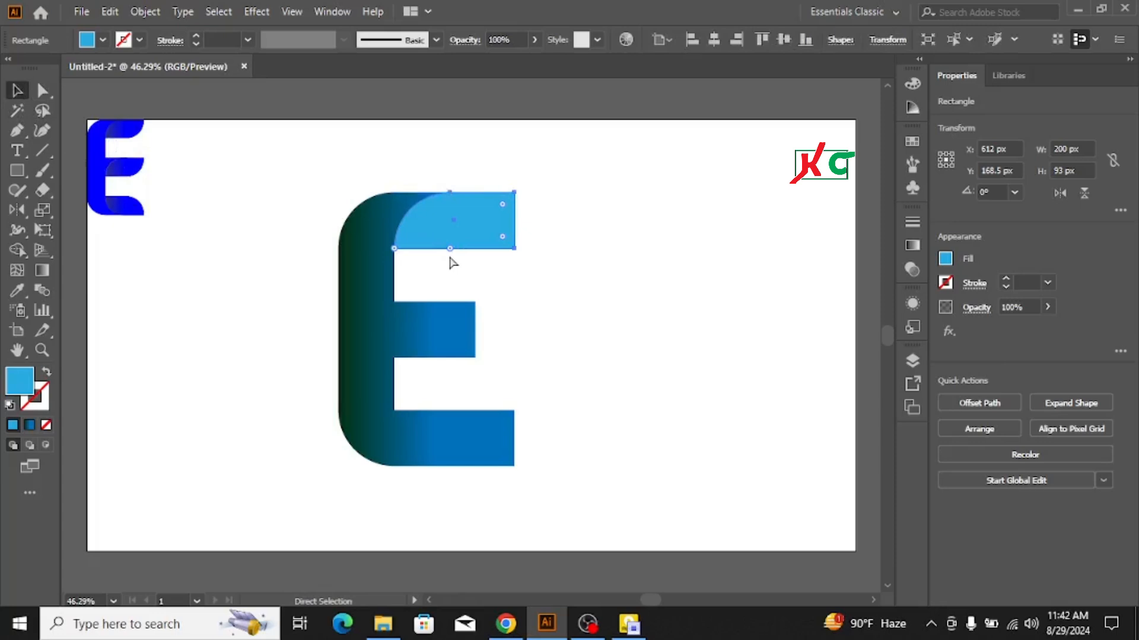
Step: Round the lower-right corners of the light blue rectangle and the E's top arm together to a 93 px radius
left_click(250, 295)
left_click(43, 91)
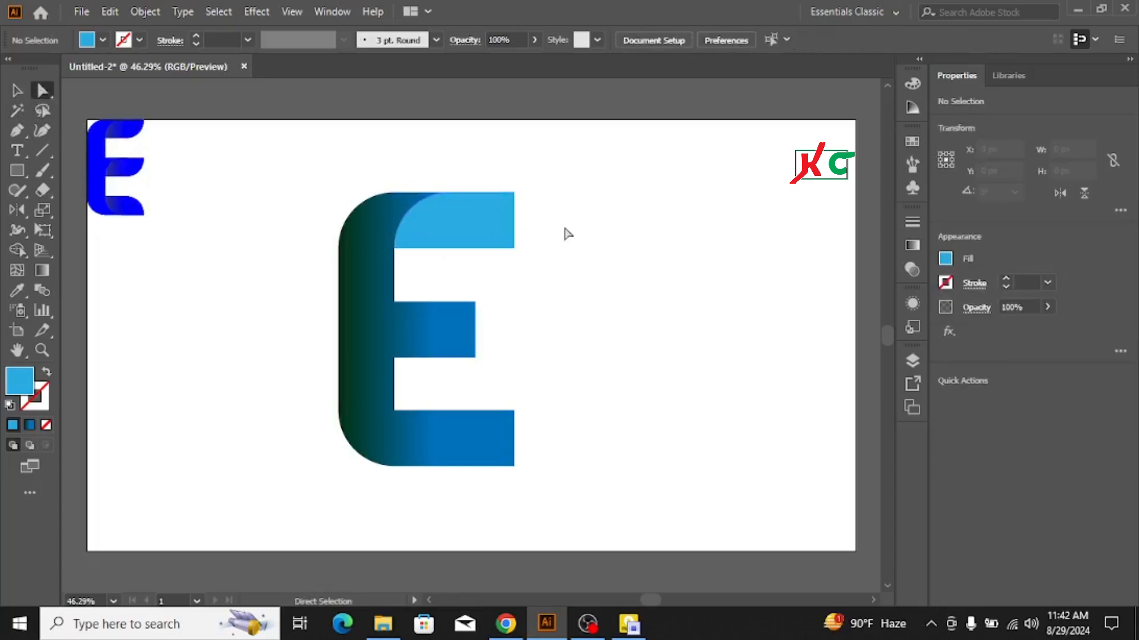
left_click_drag(552, 236, 455, 201)
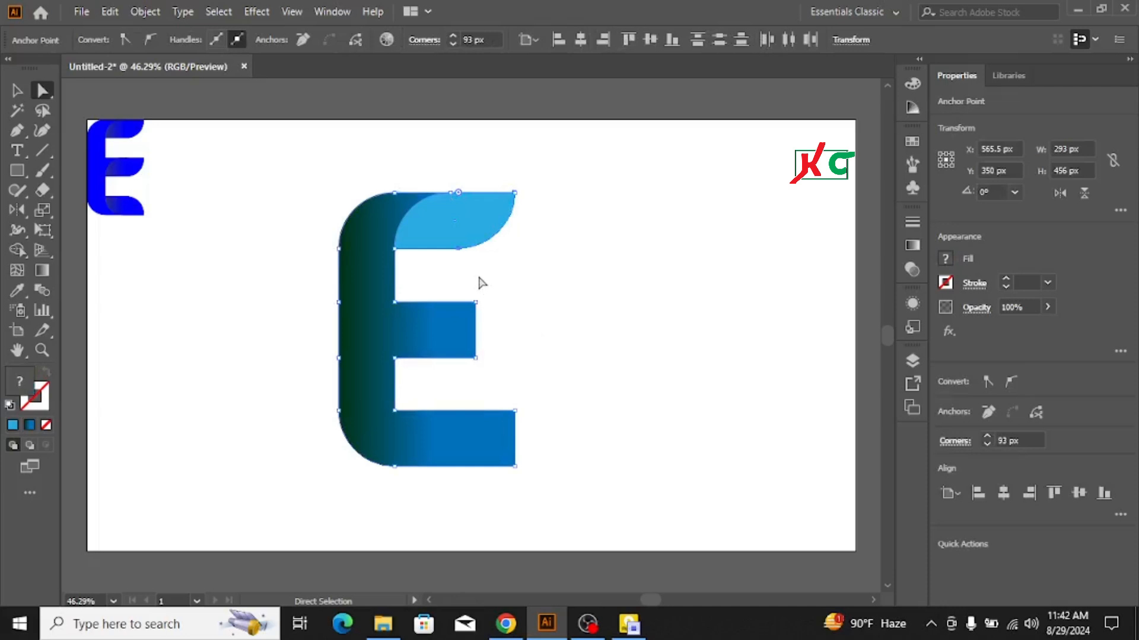
Step: Move the light blue leaf shape straight down from the top arm onto the E's middle arm, at Y 351.5 px
left_click(17, 90)
left_click(451, 230)
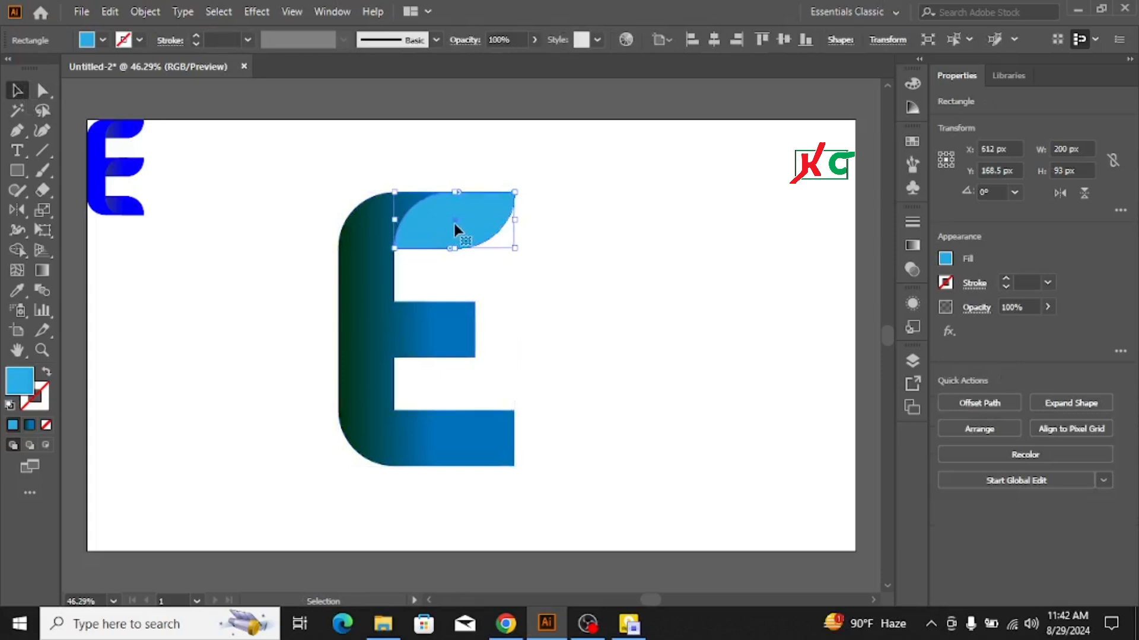
left_click_drag(460, 215, 454, 323)
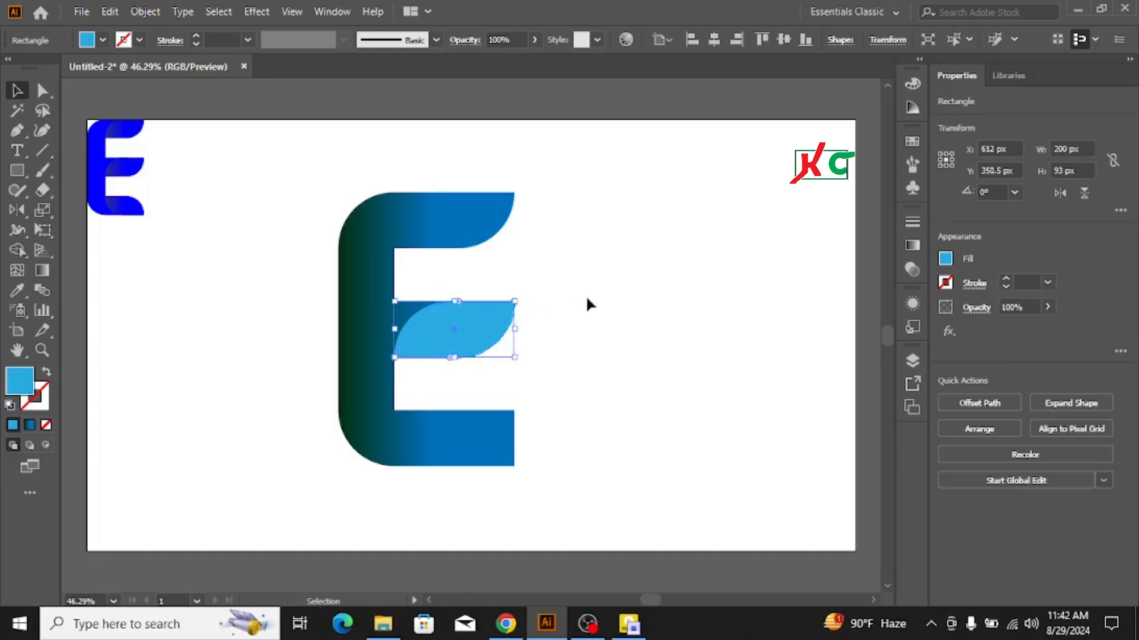
left_click(586, 298)
left_click(465, 333)
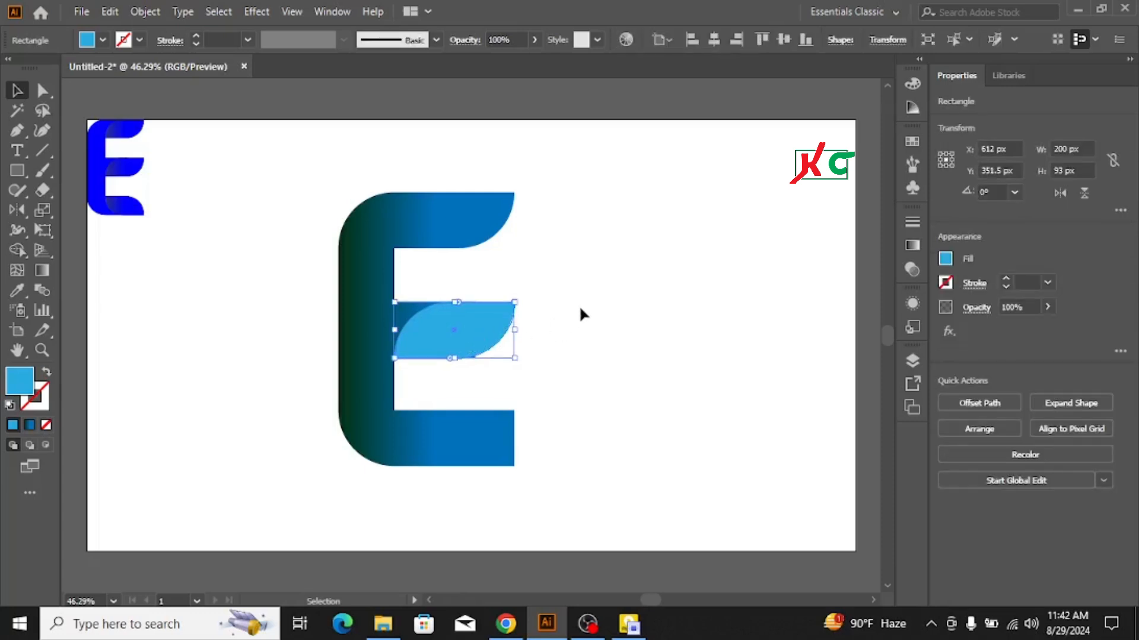
left_click(573, 328)
left_click_drag(450, 330, 452, 331)
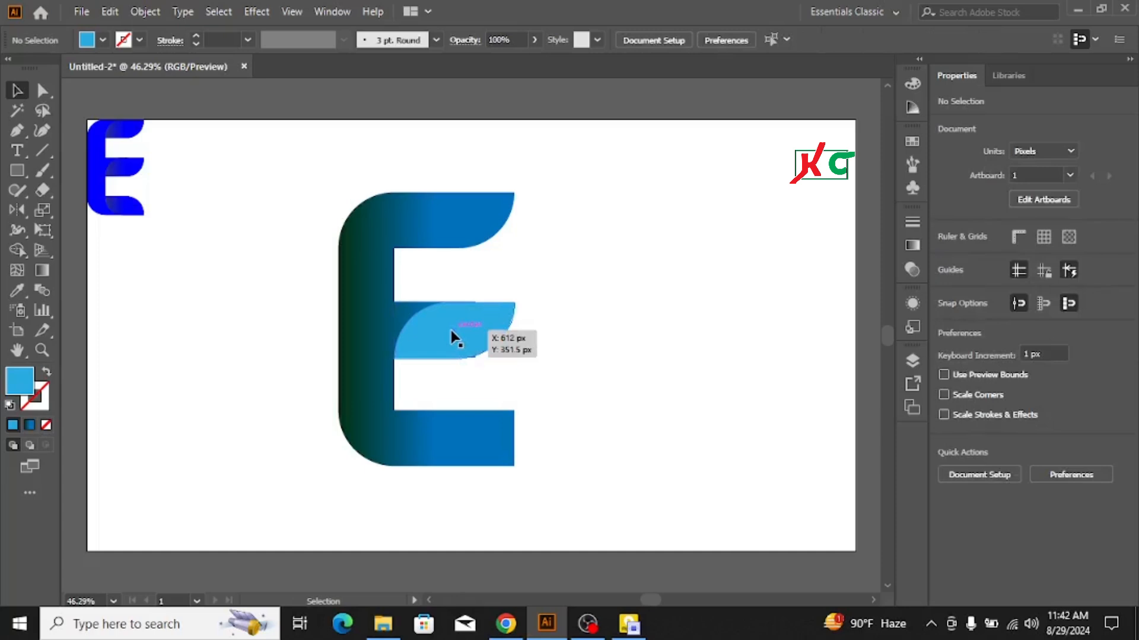
left_click_drag(451, 330, 452, 332)
left_click(472, 318)
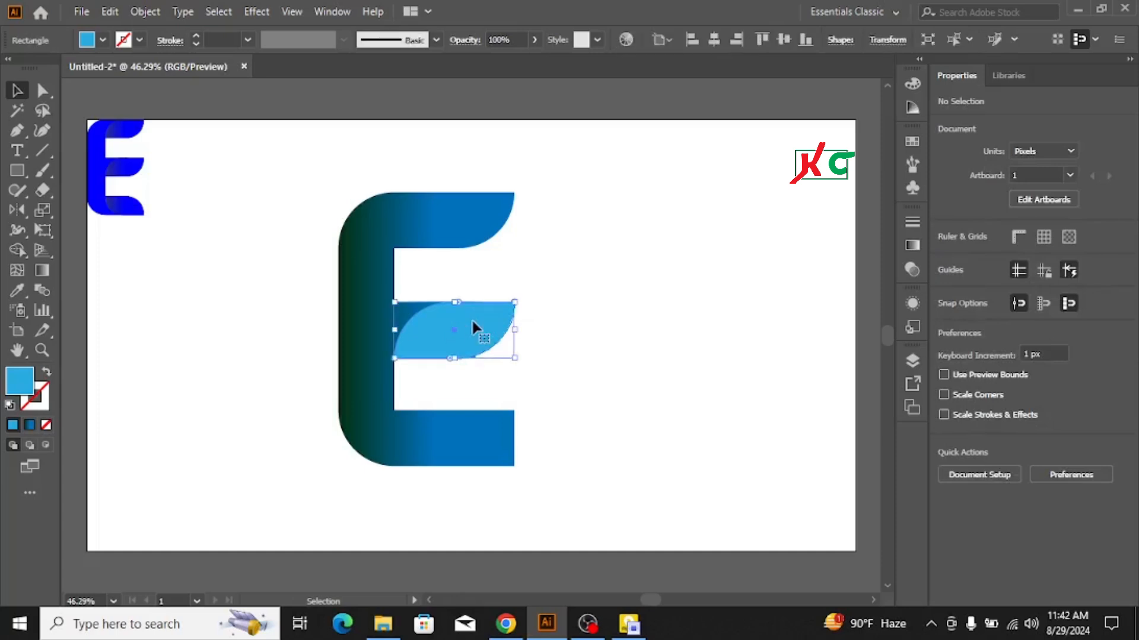
Step: Nudge the light blue leaf on the middle arm right to X 621 px
key("Right")
key("Right")
key("Right")
key("Right")
key("Right")
key("Right")
key("Right")
key("Right")
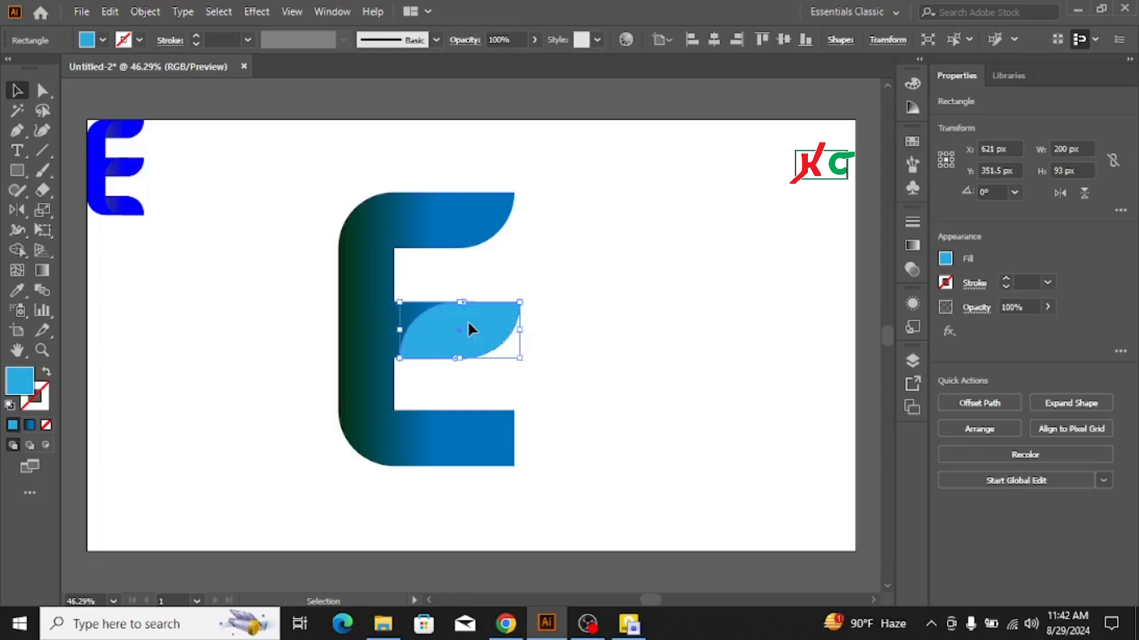
left_click(682, 305)
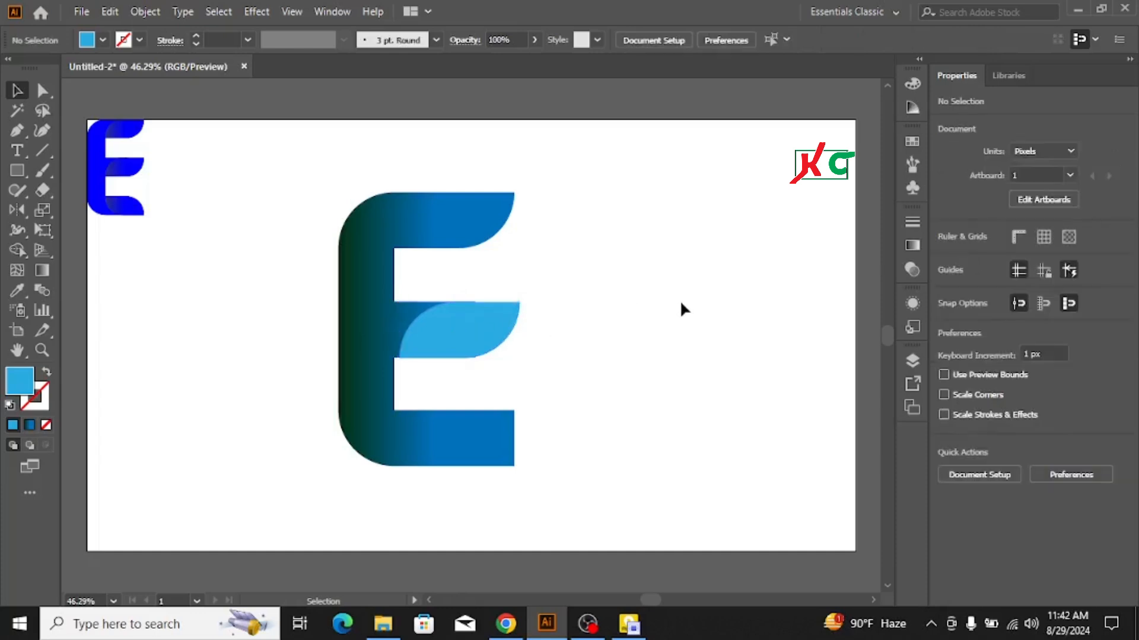
Step: Nudge the light blue leaf back left to X 613 px against the stem's inner edge, and up by 1 px
left_click(462, 328)
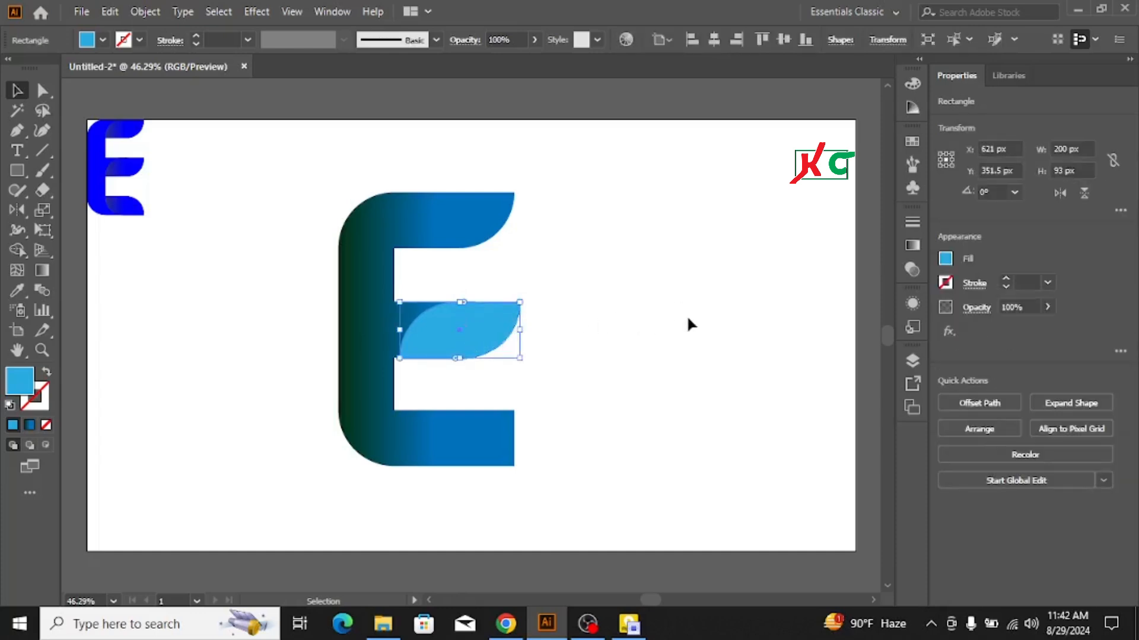
key("Left")
key("Left")
key("Left")
key("Left")
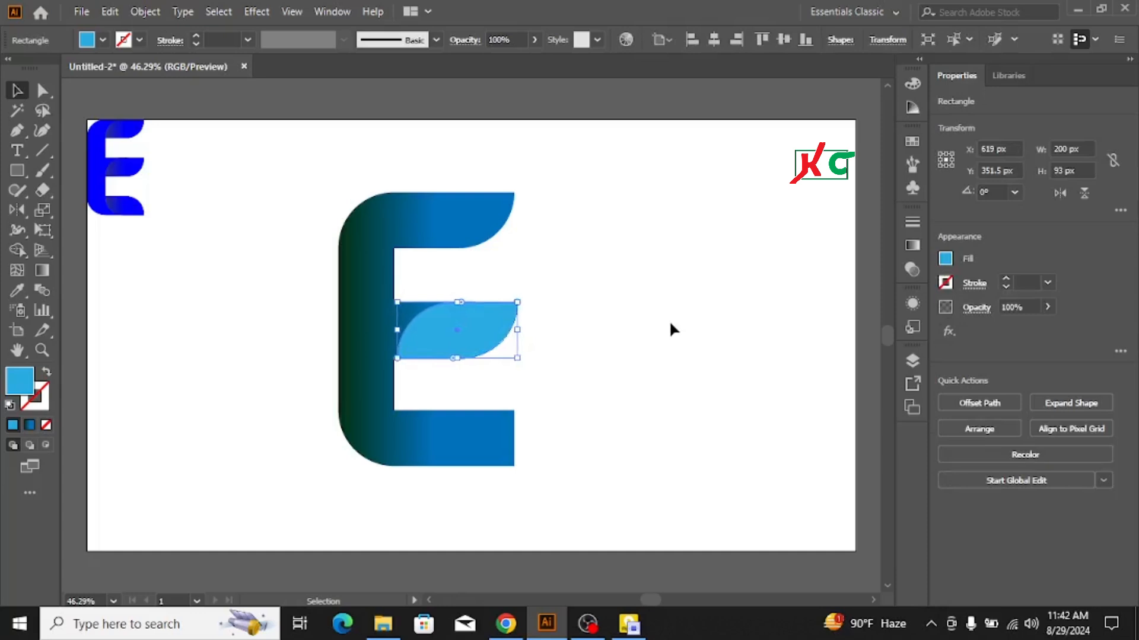
left_click(723, 276)
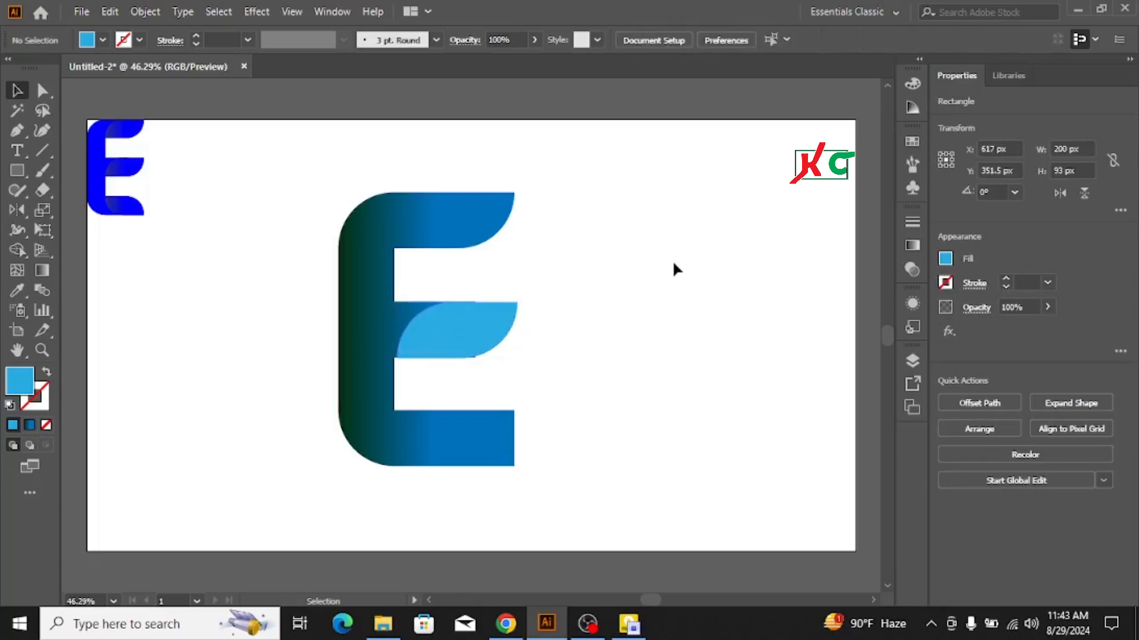
key("Left")
key("Left")
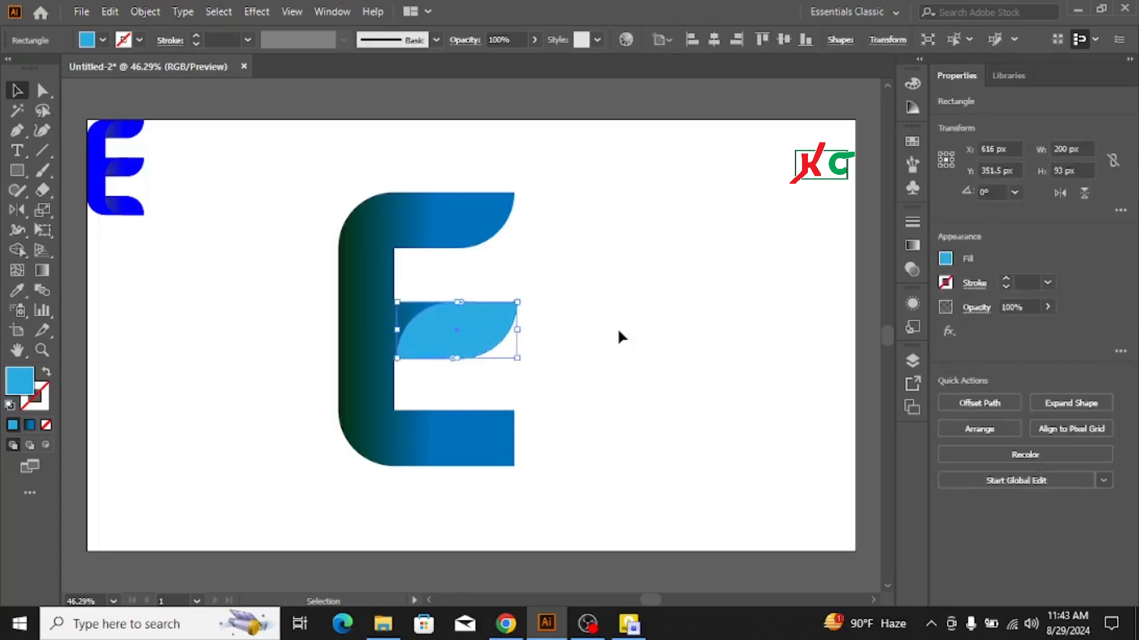
left_click(718, 292)
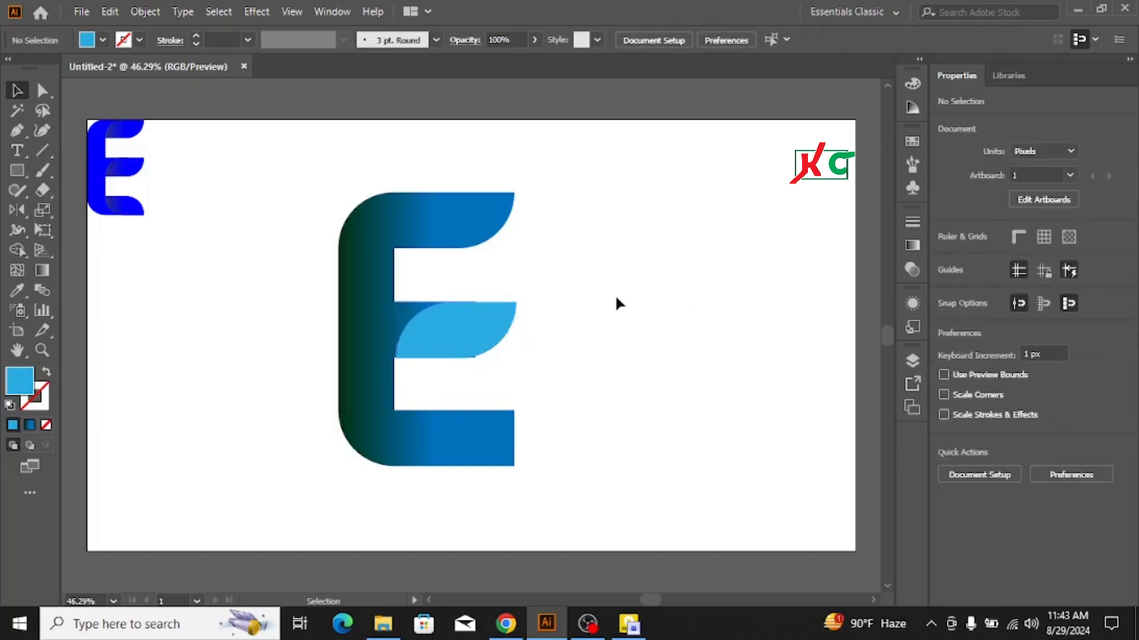
left_click(461, 328)
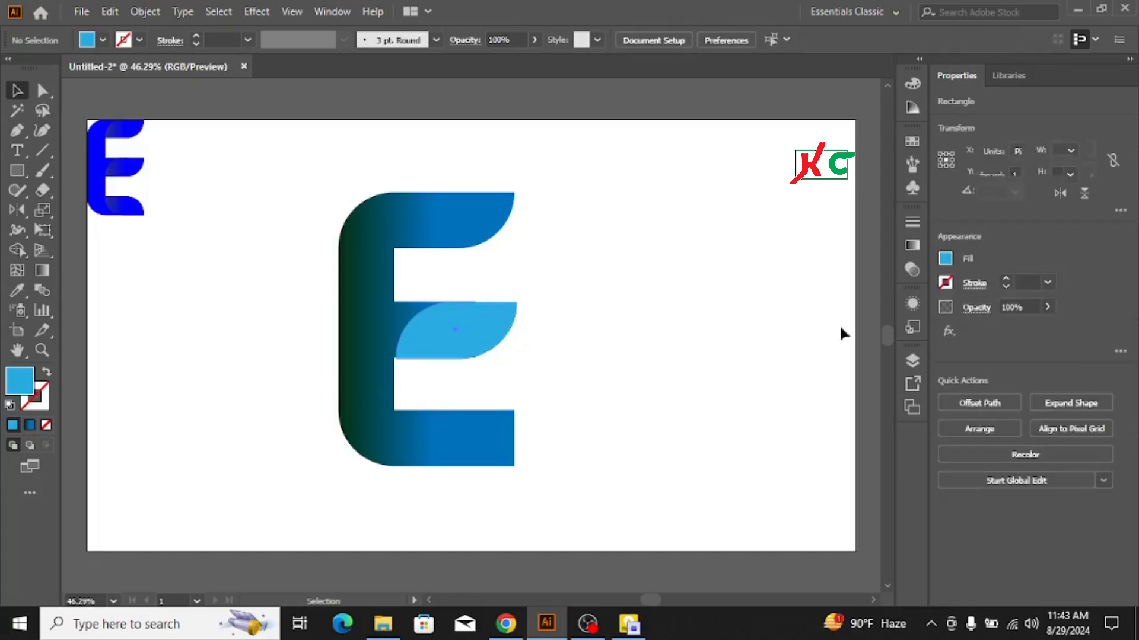
key("Left")
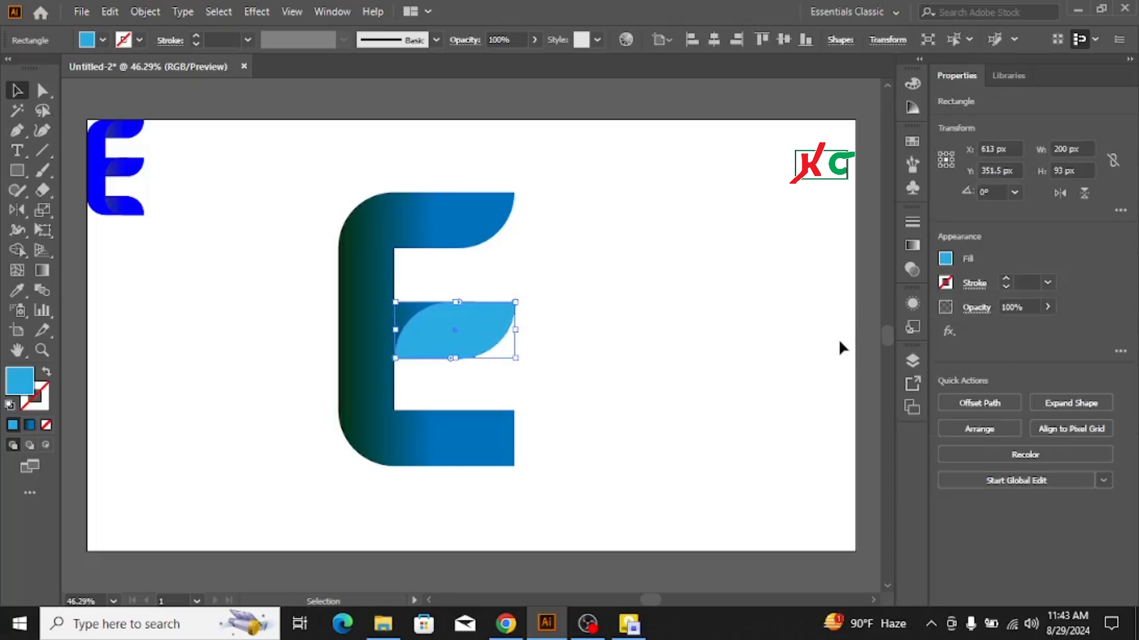
key("Up")
left_click(647, 316)
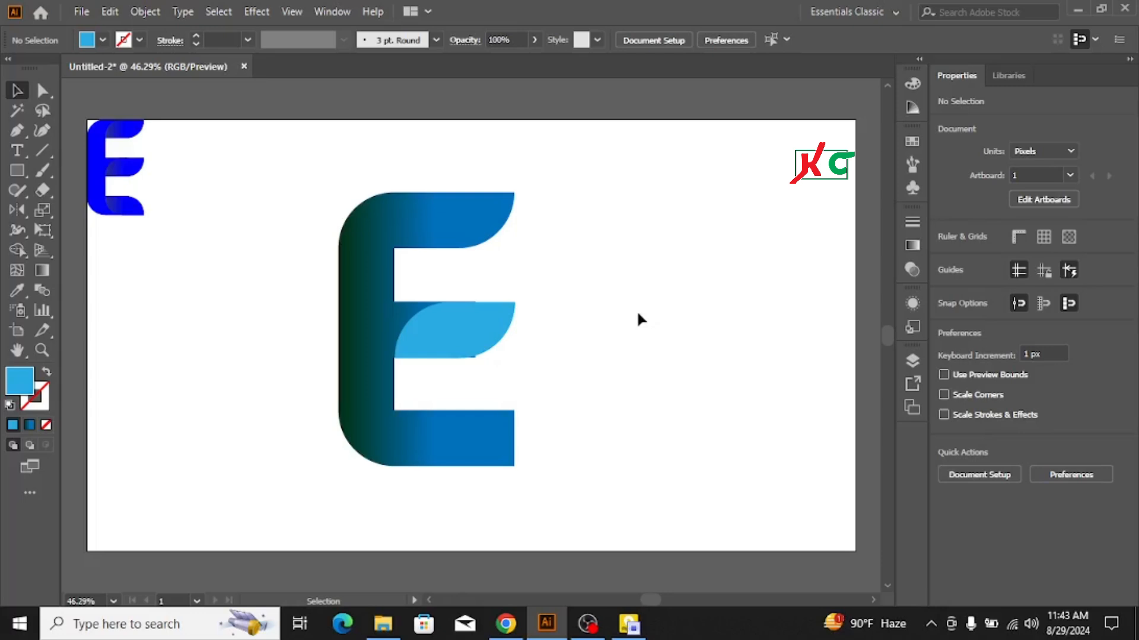
Step: Move the light blue leaf straight down from the middle arm onto the E's bottom arm, at Y 531.5 px
left_click(454, 344)
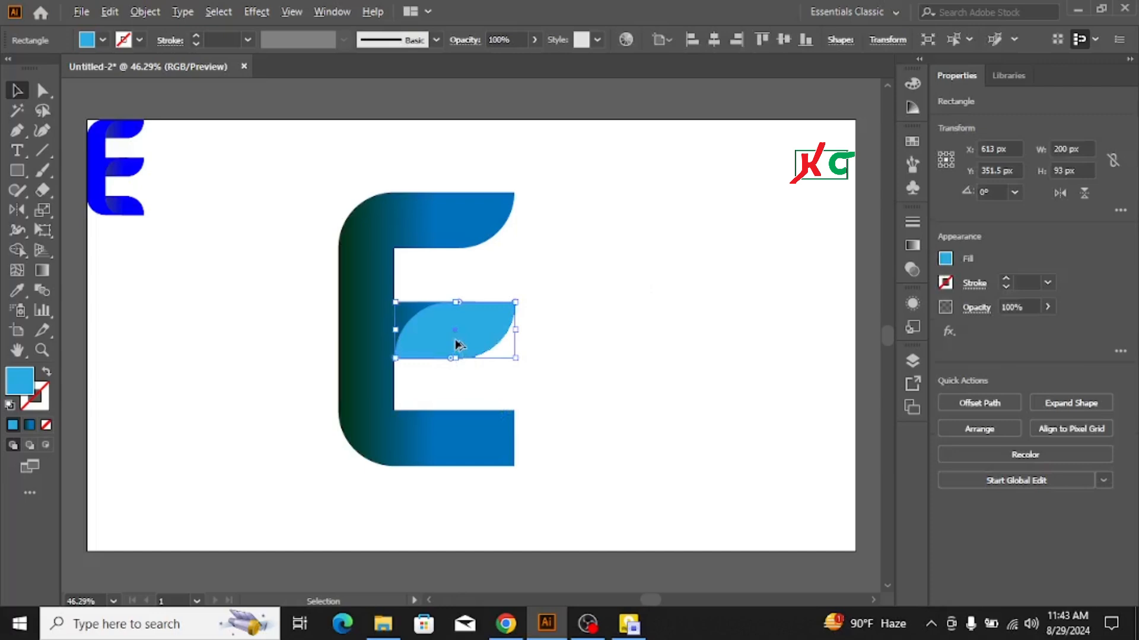
left_click_drag(457, 350, 453, 446)
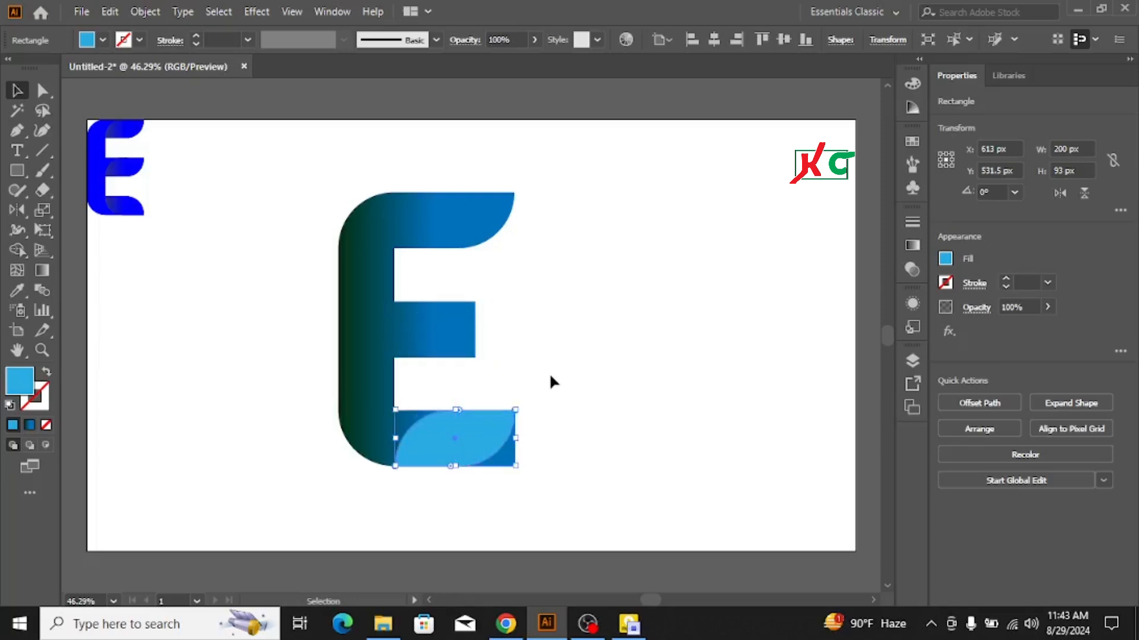
left_click(587, 348)
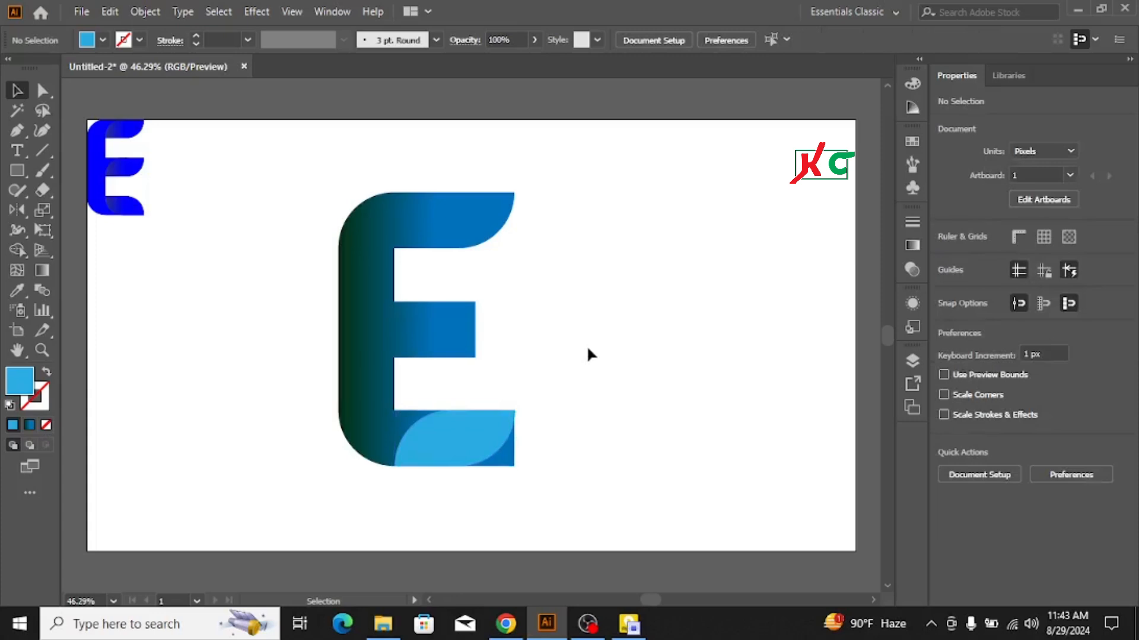
Step: Reflect the light blue leaf on the bottom arm across the vertical axis
left_click(440, 435)
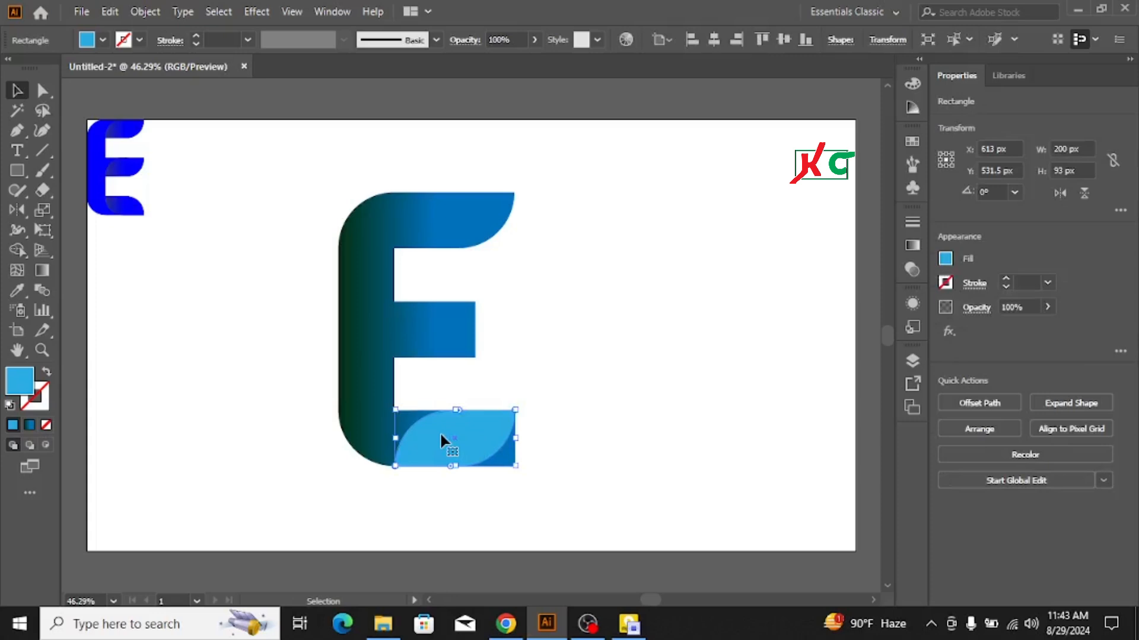
key("o")
key("Return")
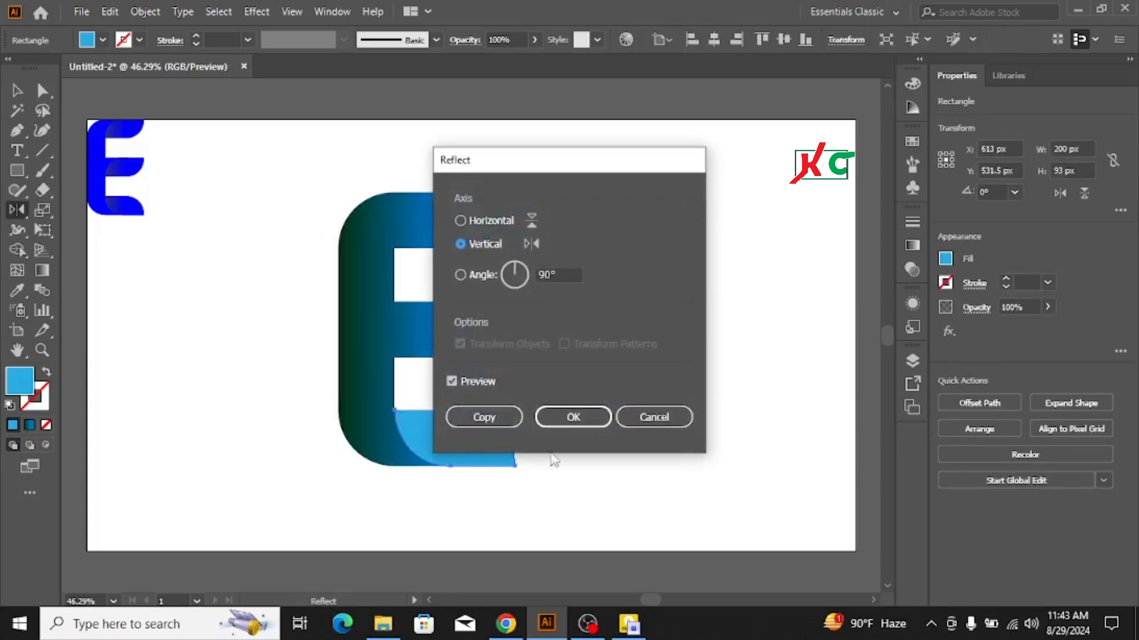
left_click(577, 419)
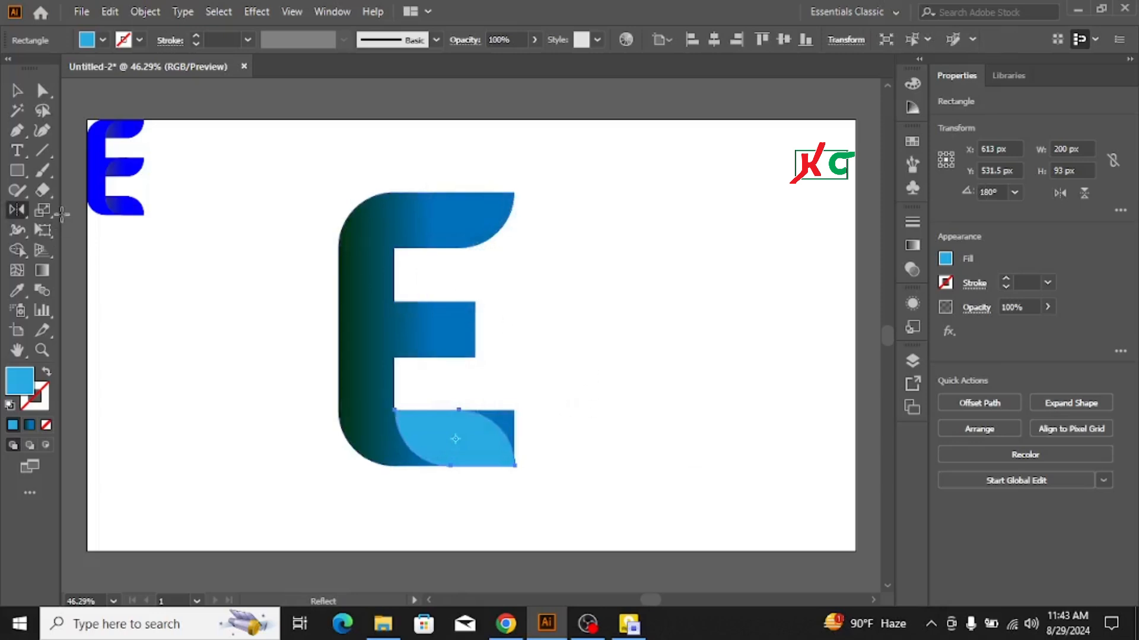
left_click(16, 93)
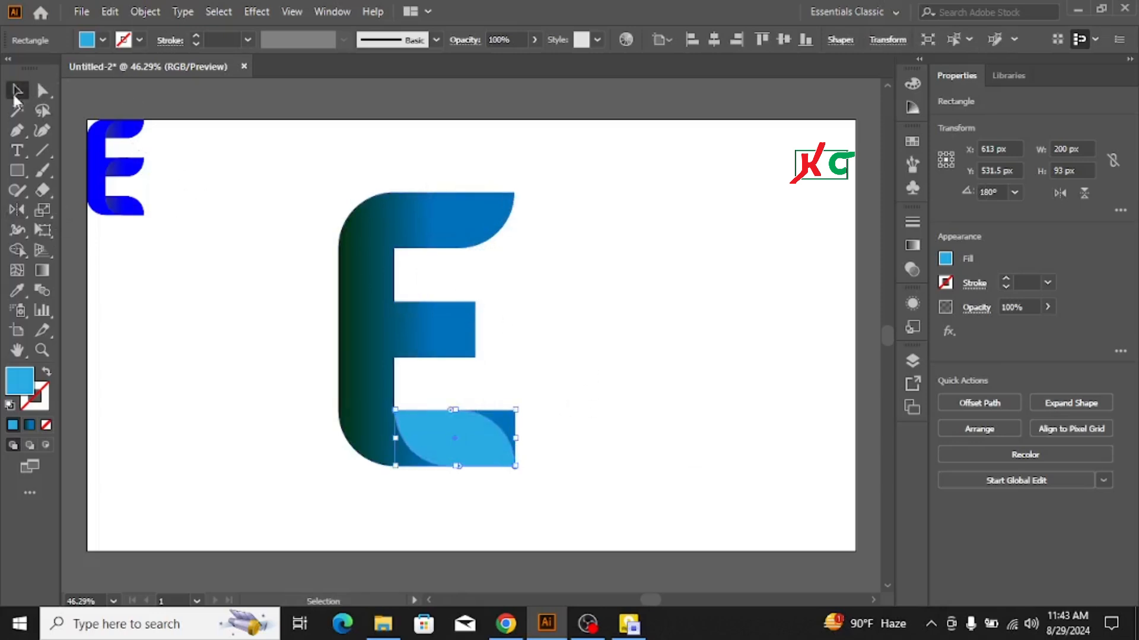
left_click(249, 228)
Step: Round the upper-right corner of the E's bottom arm to a 93 px radius
key("a")
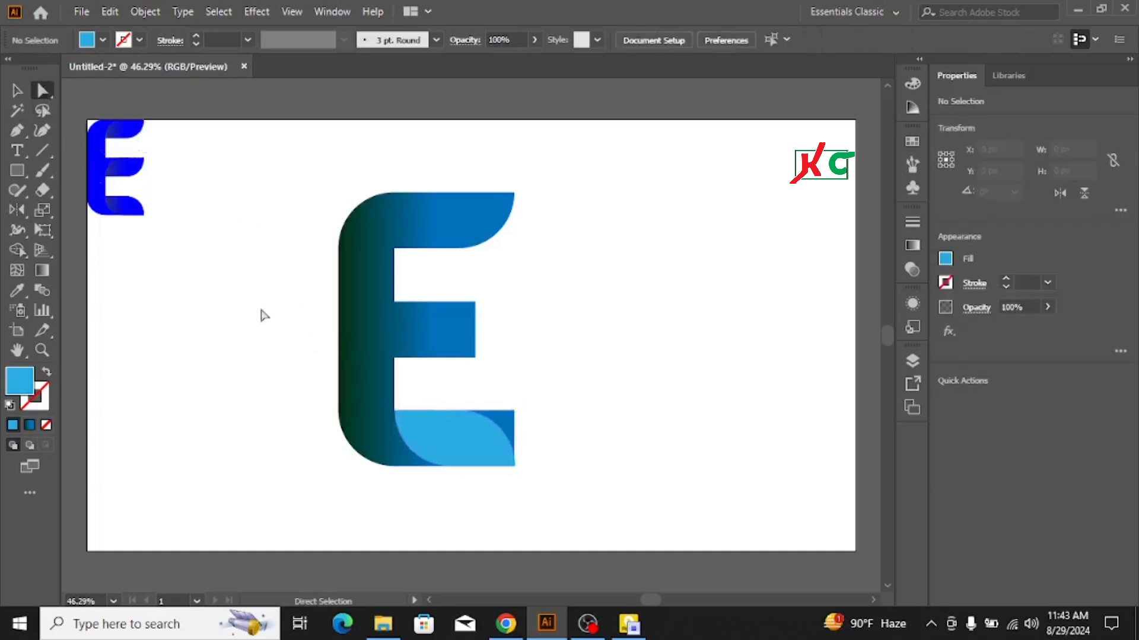
left_click_drag(495, 395, 445, 464)
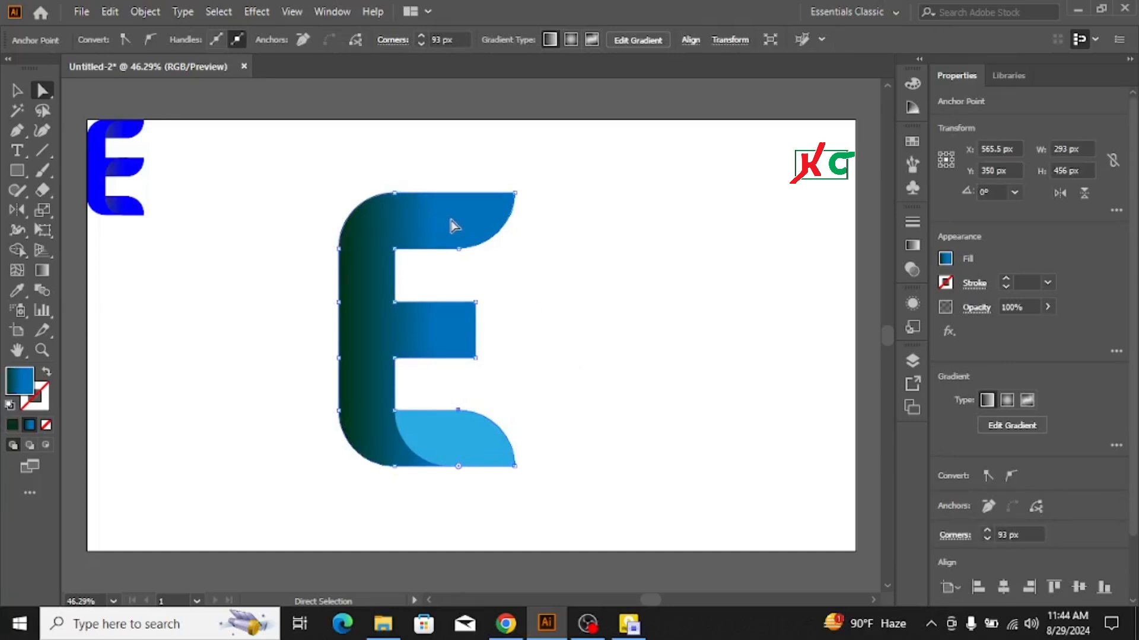
left_click(16, 90)
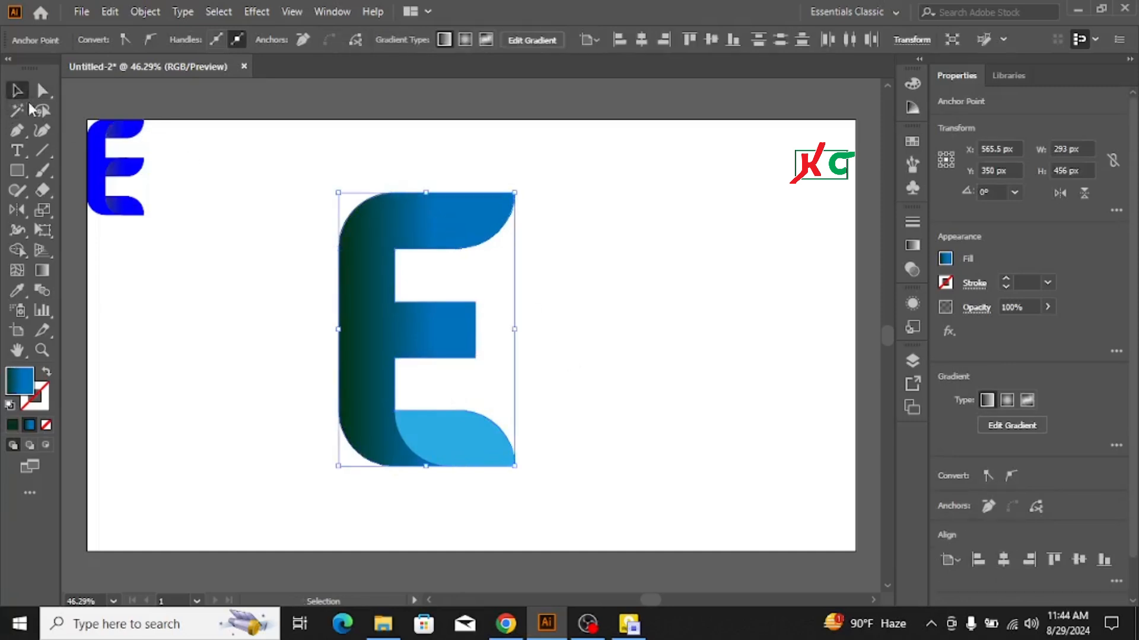
left_click(464, 225)
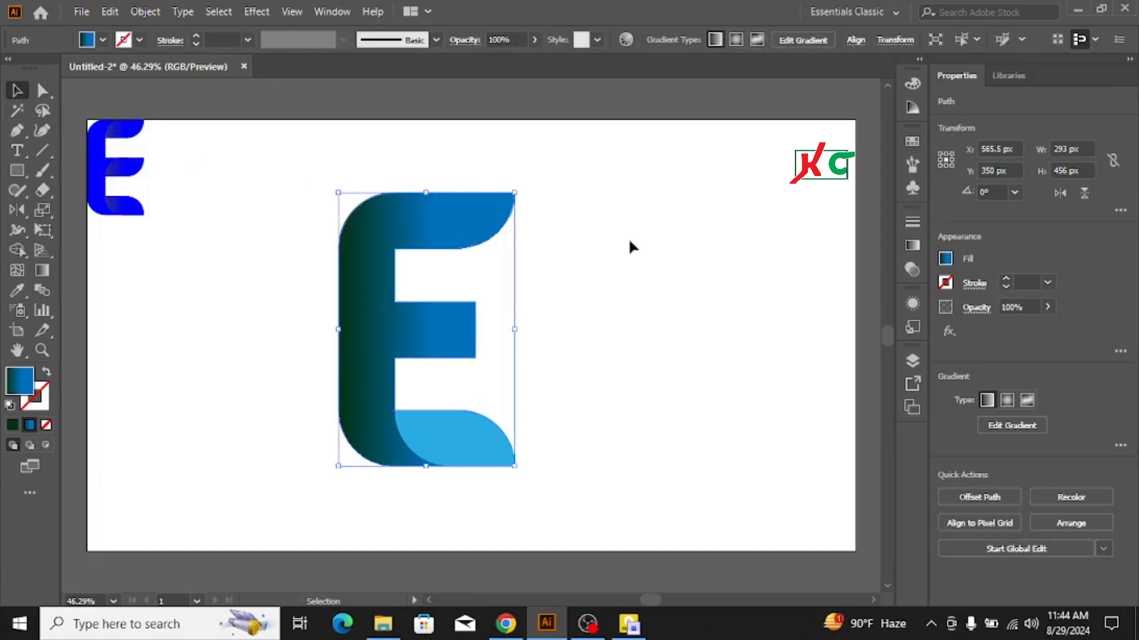
left_click(492, 234)
left_click(468, 226)
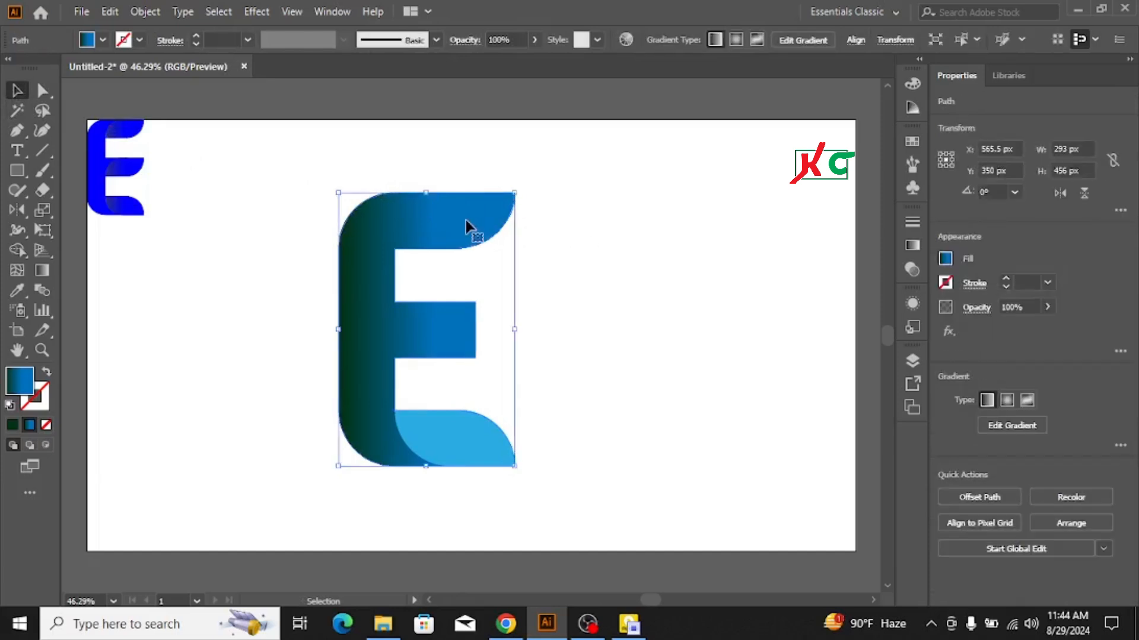
left_click(626, 253)
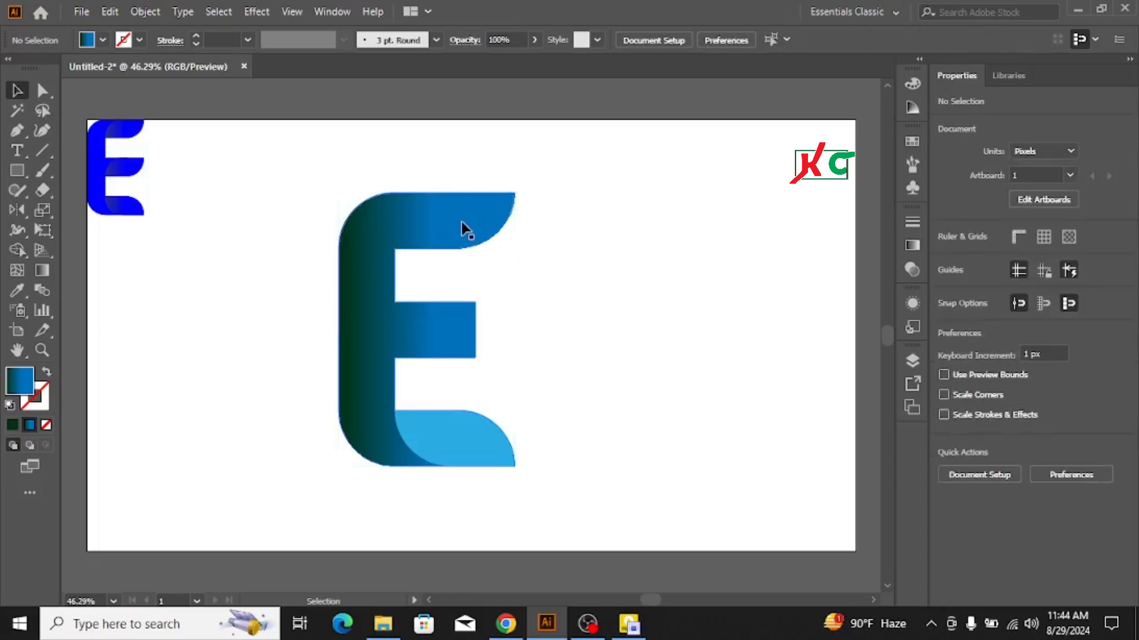
Step: Try to place the reflected light blue leaf on the E's top arm, at X 640 px and Y 180.5 px
left_click(456, 449)
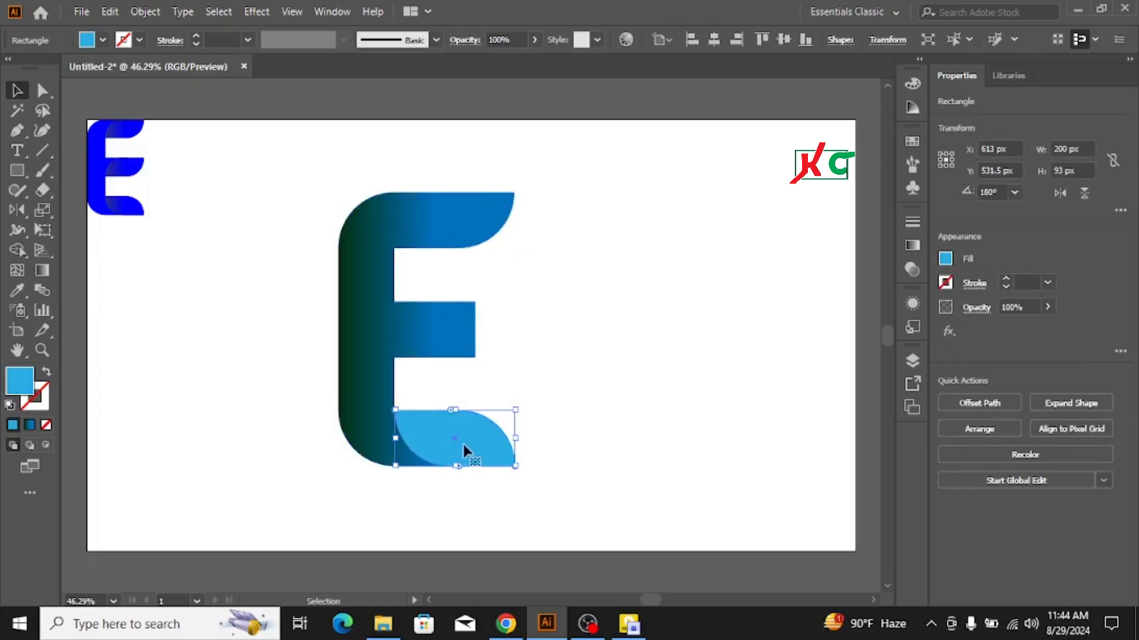
left_click_drag(462, 448, 474, 231)
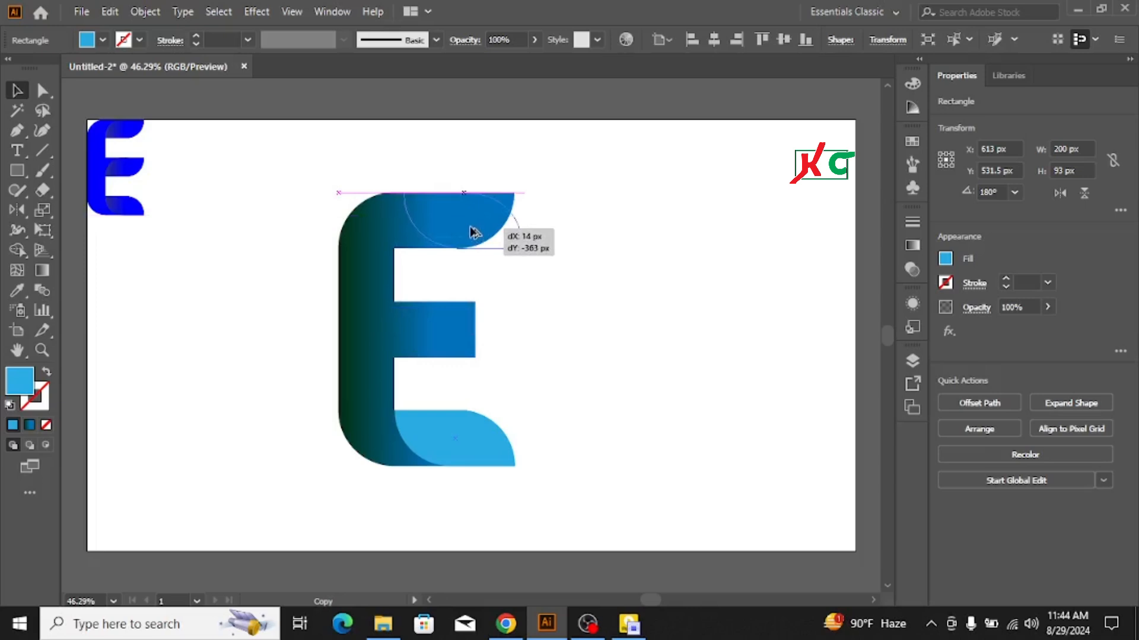
left_click_drag(473, 232, 498, 233)
left_click_drag(509, 233, 481, 240)
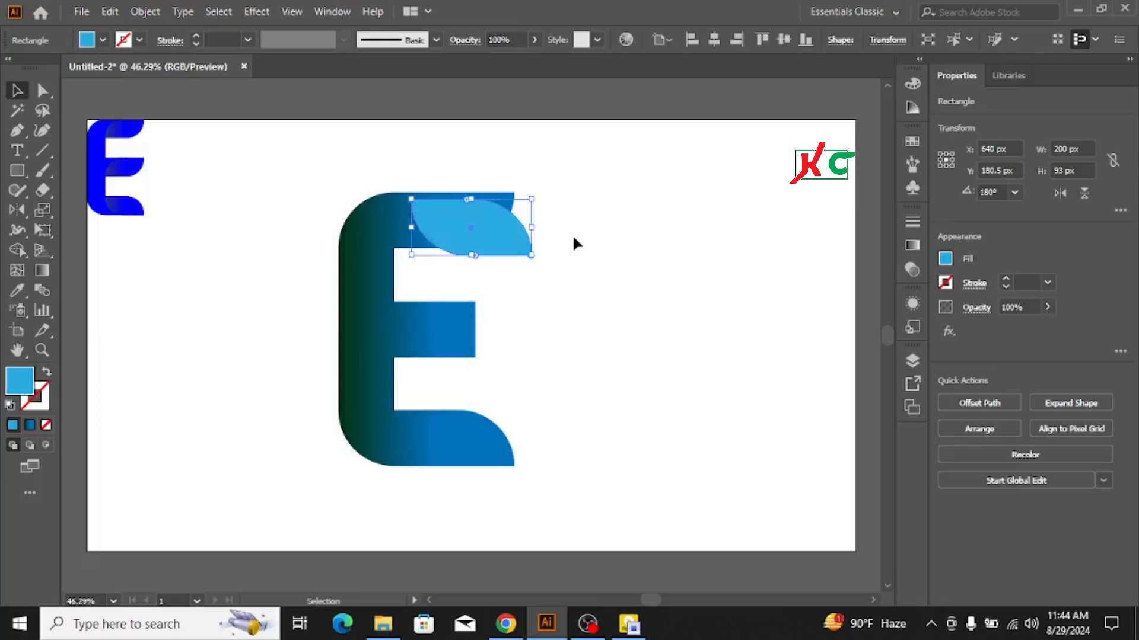
Step: Undo the edits back to before the lower-right corners of the top arm and its light blue shape were rounded
key("ctrl+z")
key("ctrl+z")
key("ctrl+z")
key("ctrl+z")
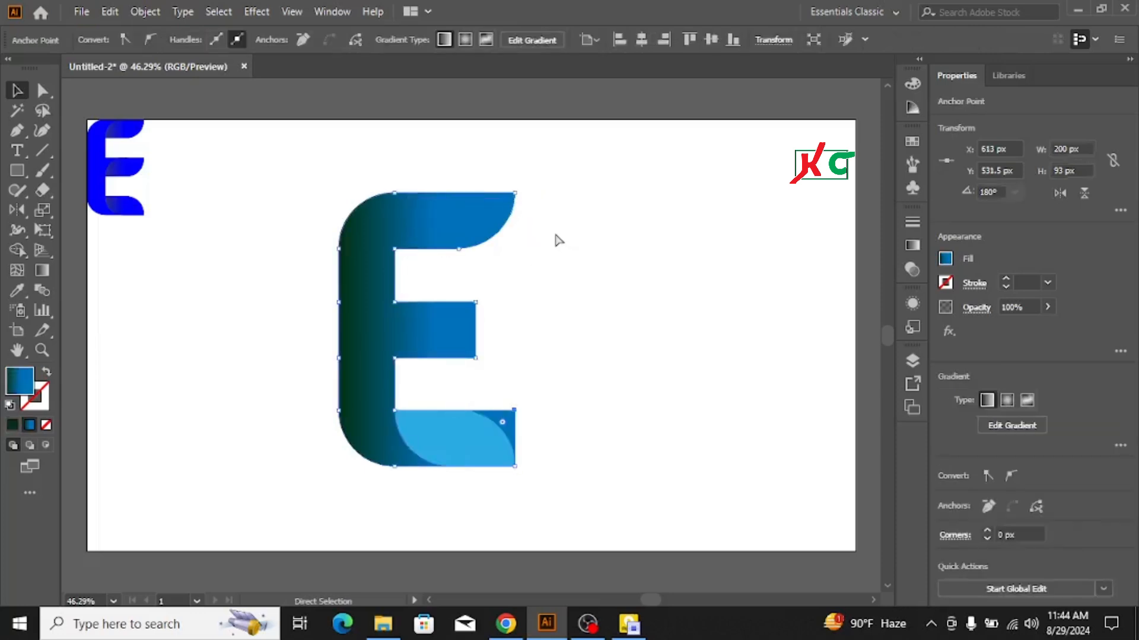
key("ctrl+z")
key("ctrl+z")
key("ctrl+z")
key("ctrl+z")
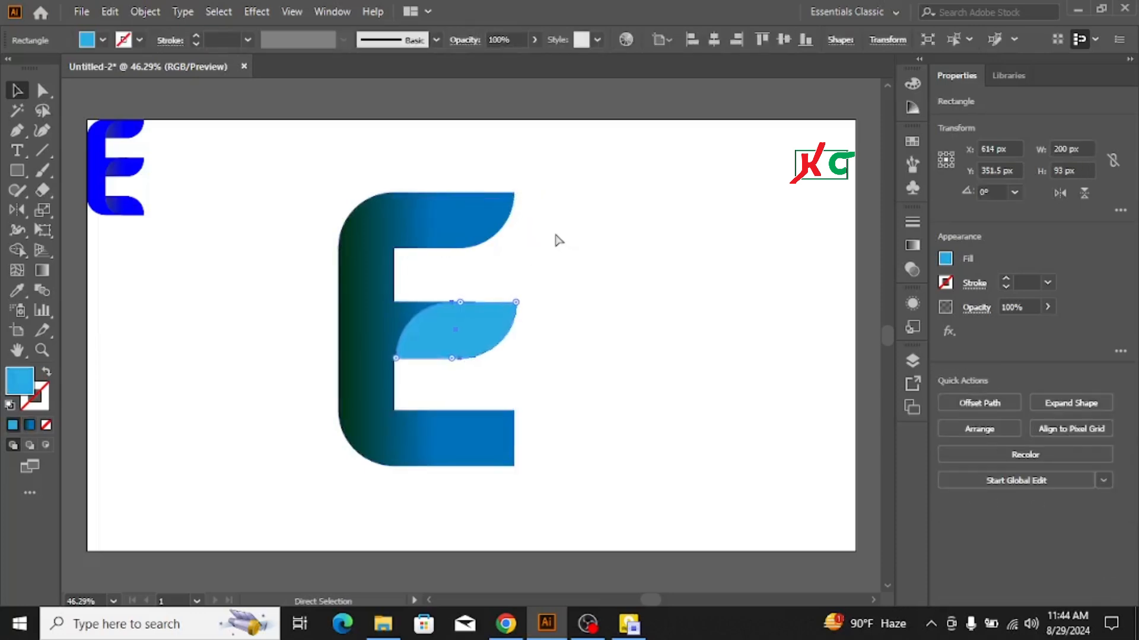
key("ctrl+z")
key("ctrl+z")
key("ctrl+z")
key("ctrl+z")
key("ctrl+z")
key("ctrl+z")
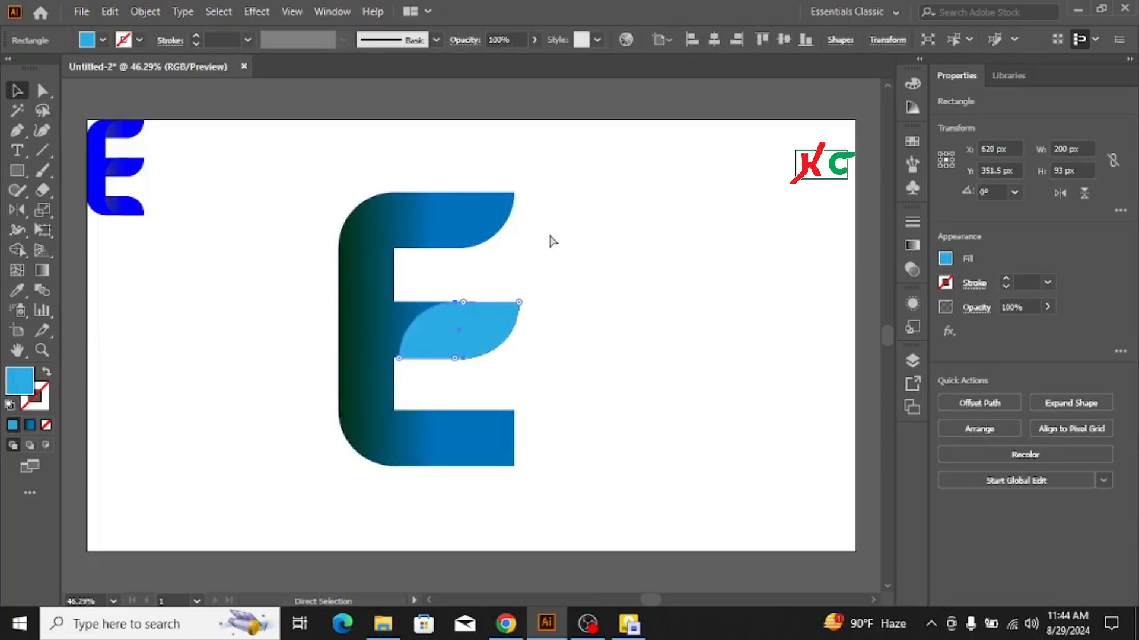
key("ctrl+z")
key("ctrl+z")
key("ctrl+z")
key("ctrl+z")
key("ctrl+z")
key("ctrl+z")
key("ctrl+z")
key("ctrl+z")
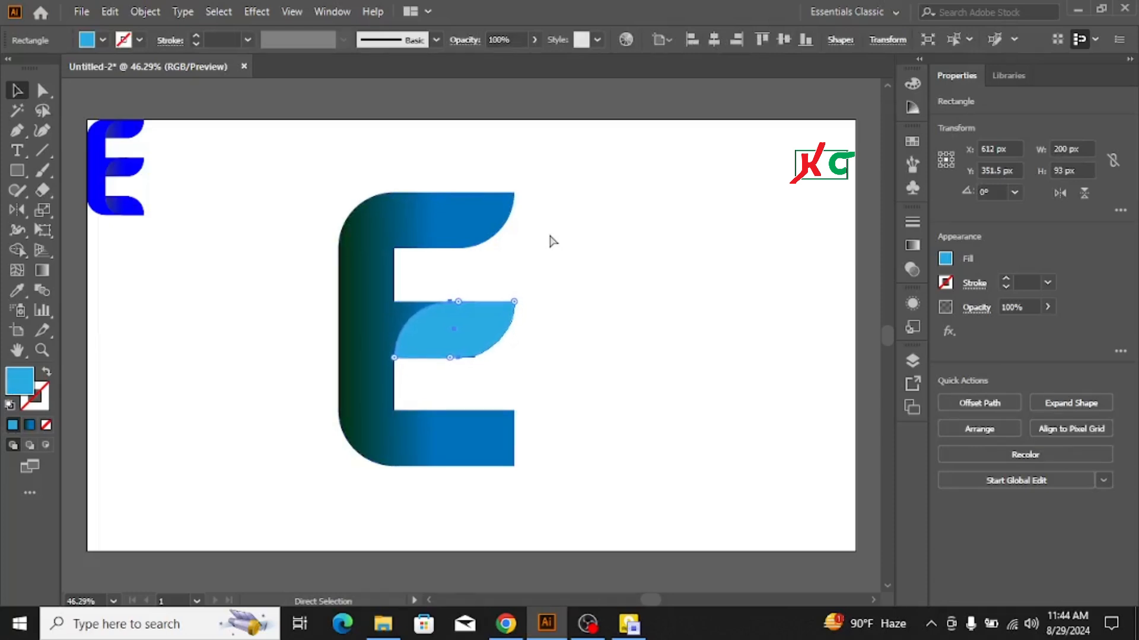
key("ctrl+z")
key("ctrl+z")
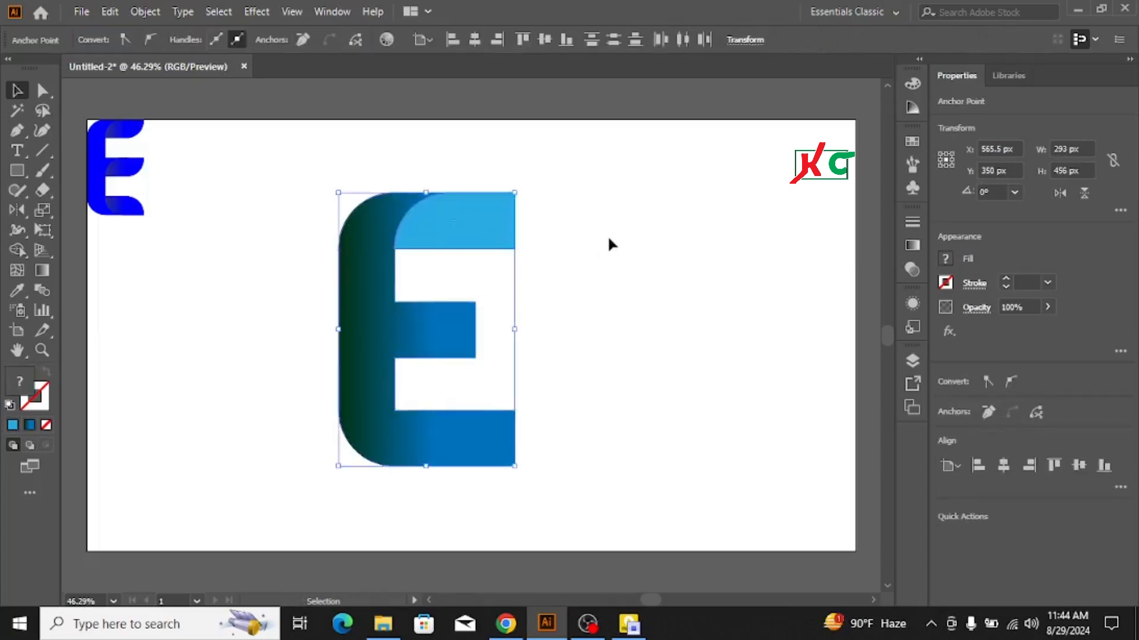
Step: Round the lower-right corners of the light blue shape and the E's top arm together to a 93 px radius
left_click(607, 234)
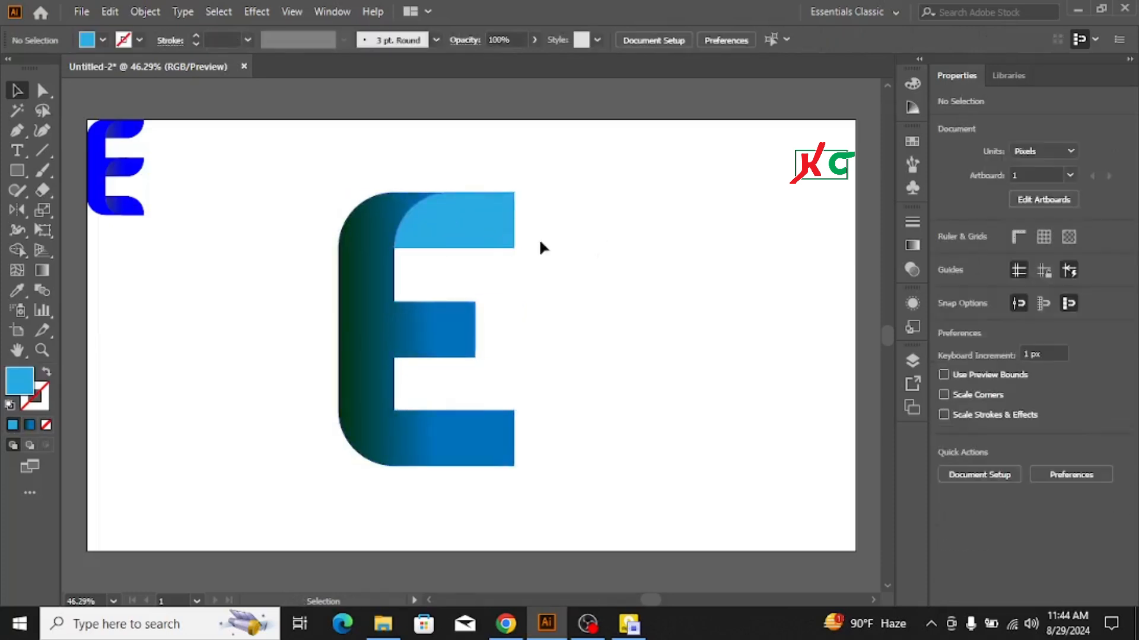
left_click(42, 92)
left_click_drag(486, 261, 434, 198)
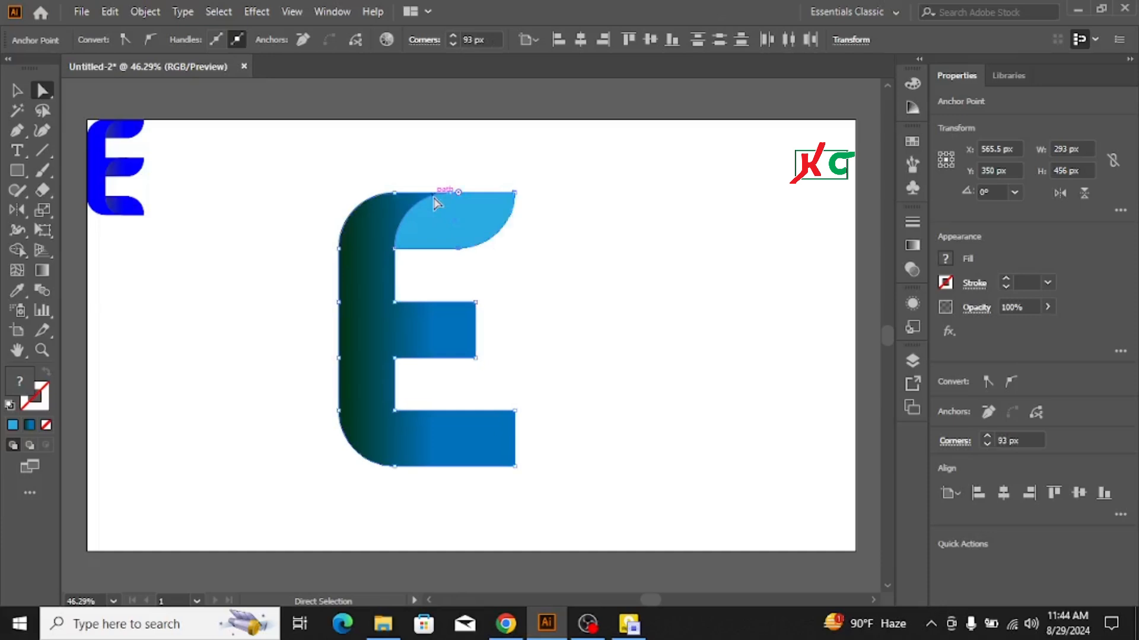
left_click(434, 229)
left_click(17, 92)
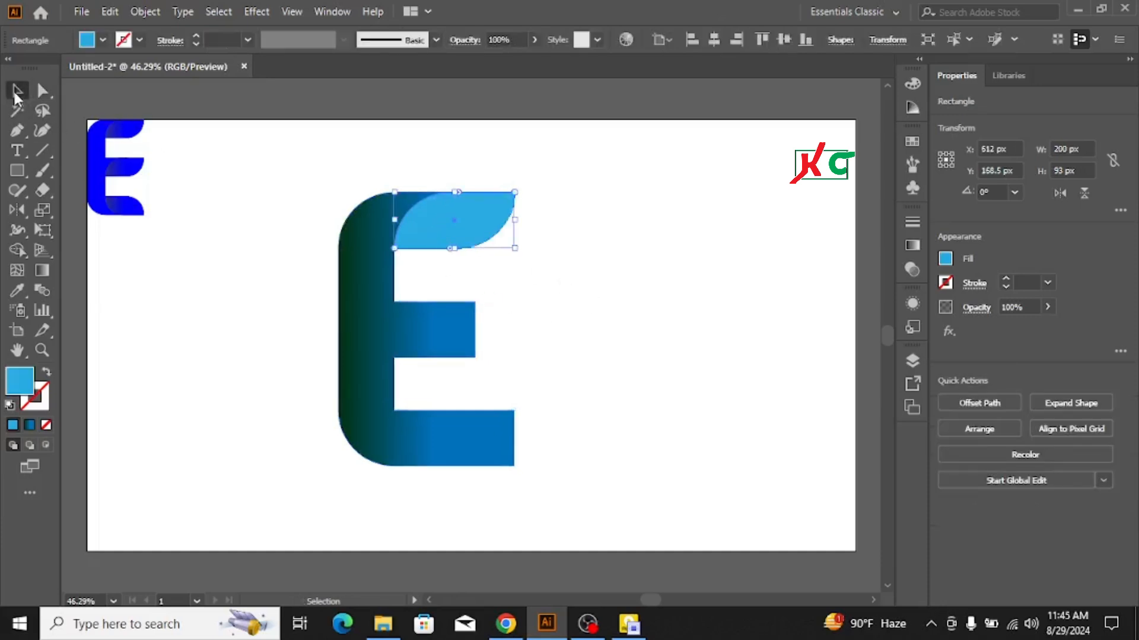
left_click(155, 278)
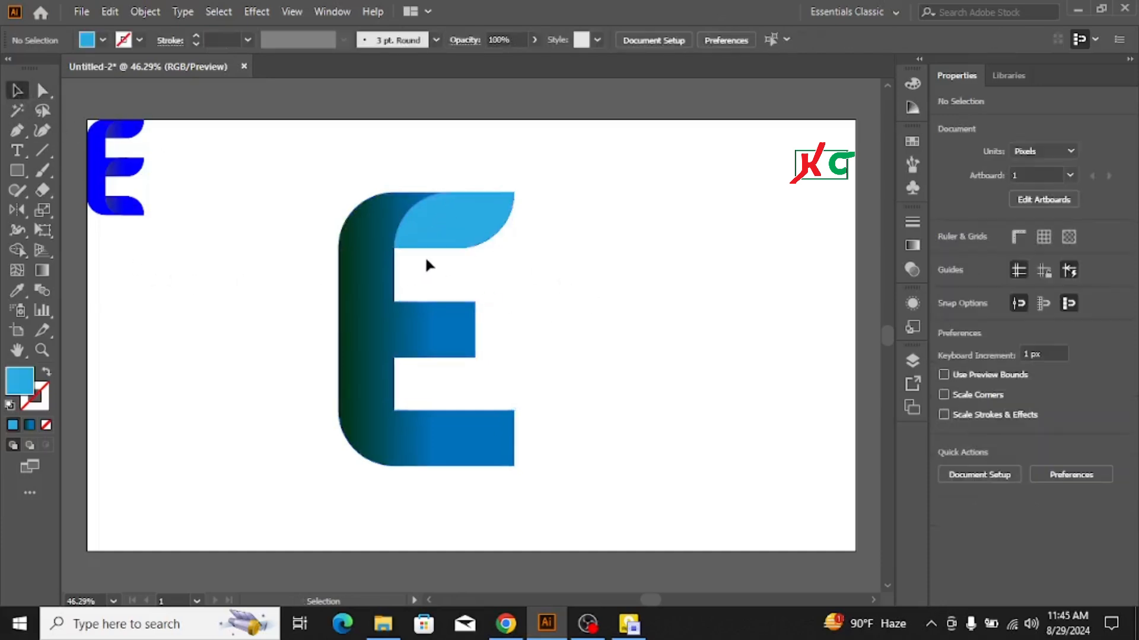
Step: Copy the light blue leaf straight down from the top arm onto the E's middle arm, at Y 350.5 px
left_click(462, 220)
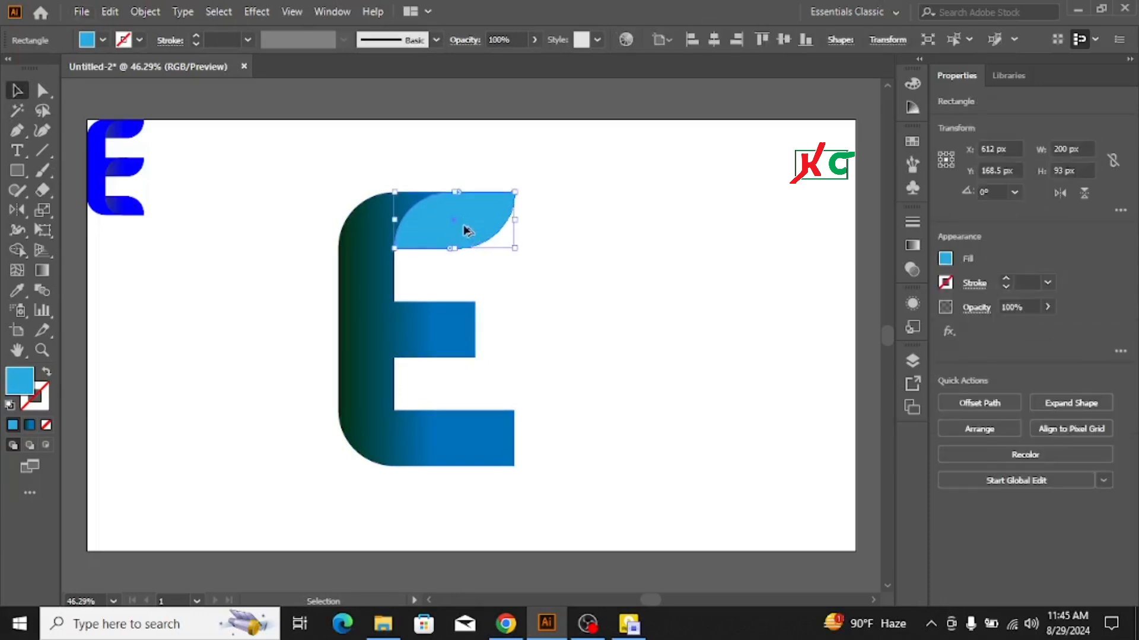
left_click_drag(465, 229, 464, 339)
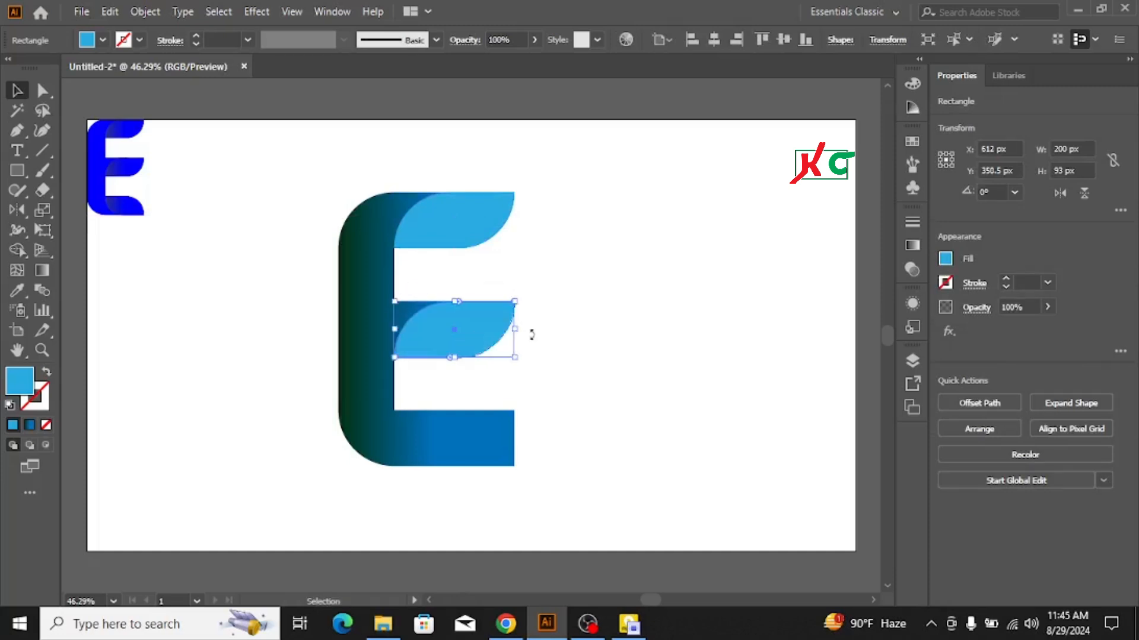
left_click(610, 316)
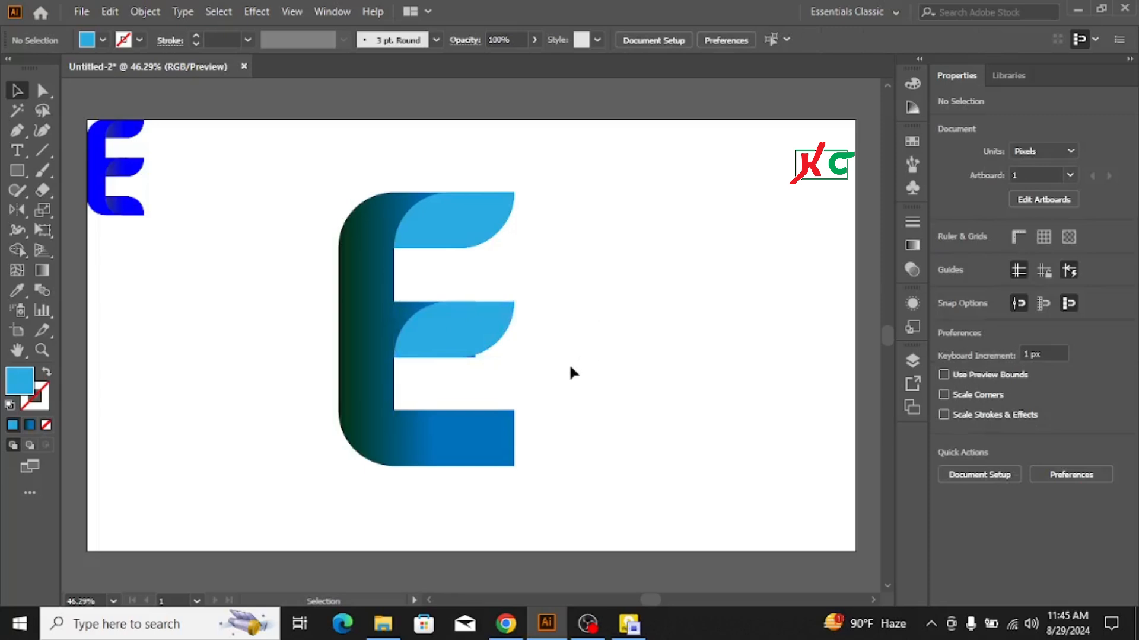
Step: Nudge the middle arm's light blue leaf down 1 px and back up to Y 350.5 px
left_click(471, 330)
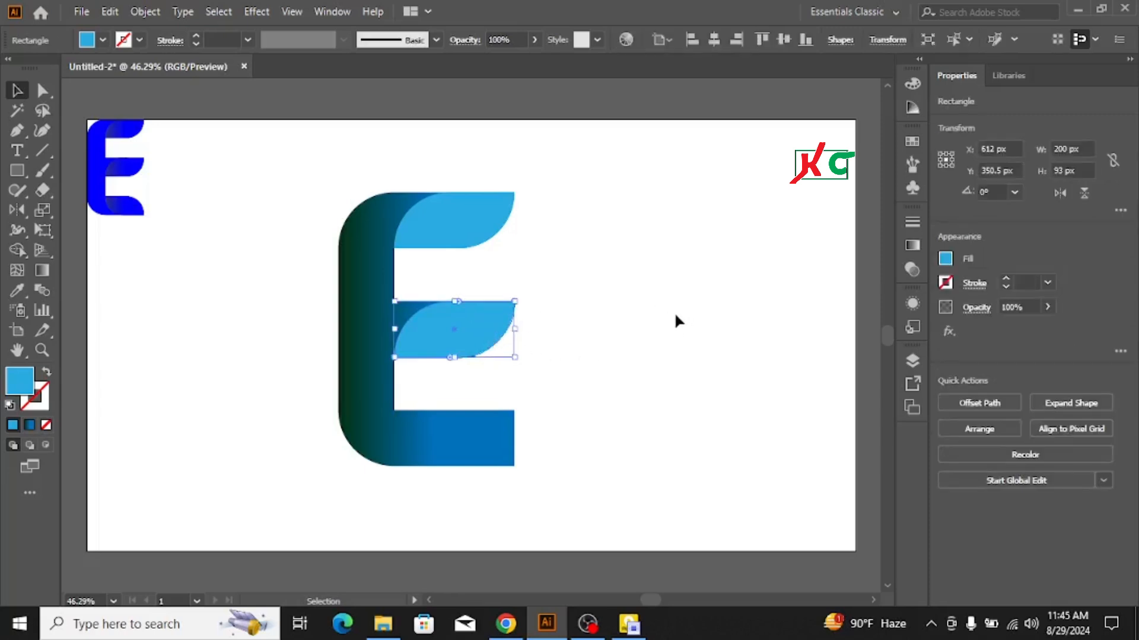
key("Down")
left_click(671, 311)
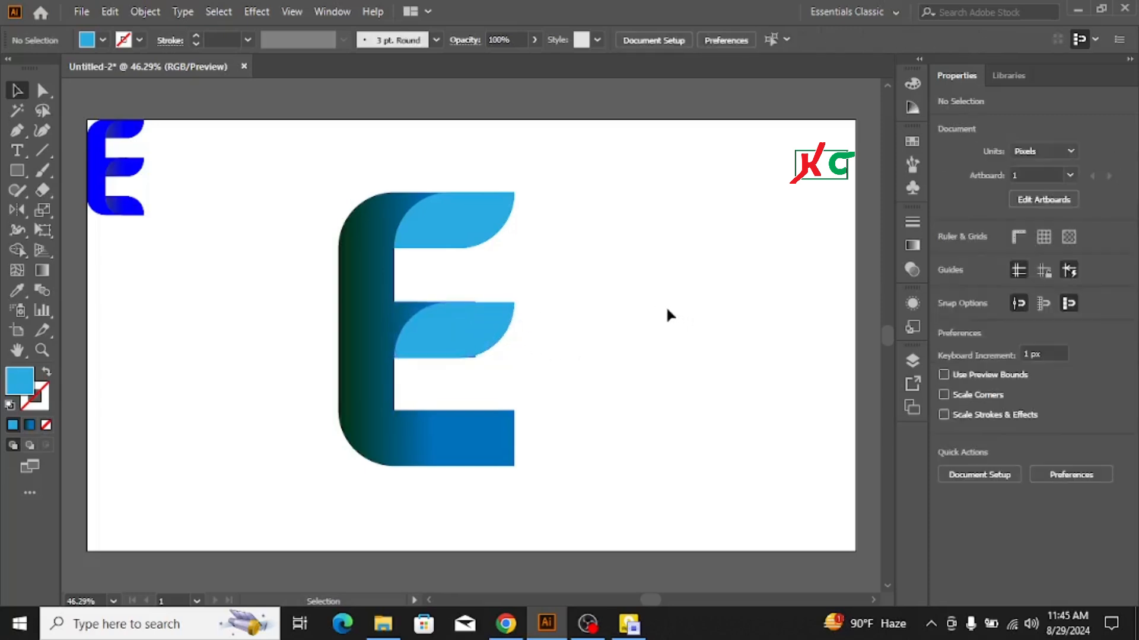
left_click(562, 321)
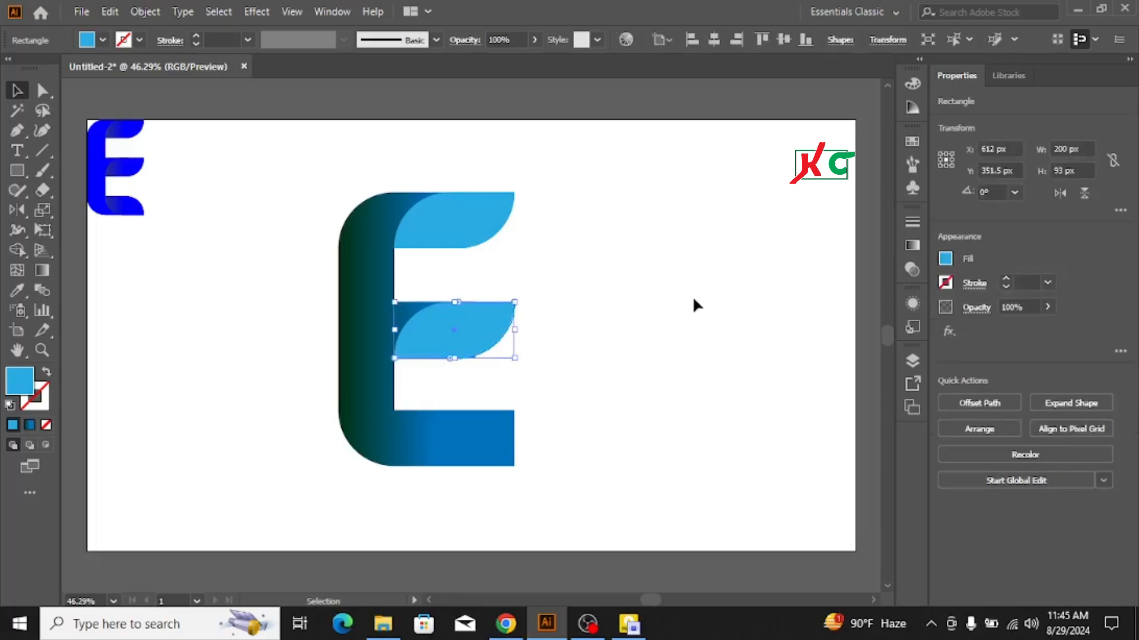
key("Up")
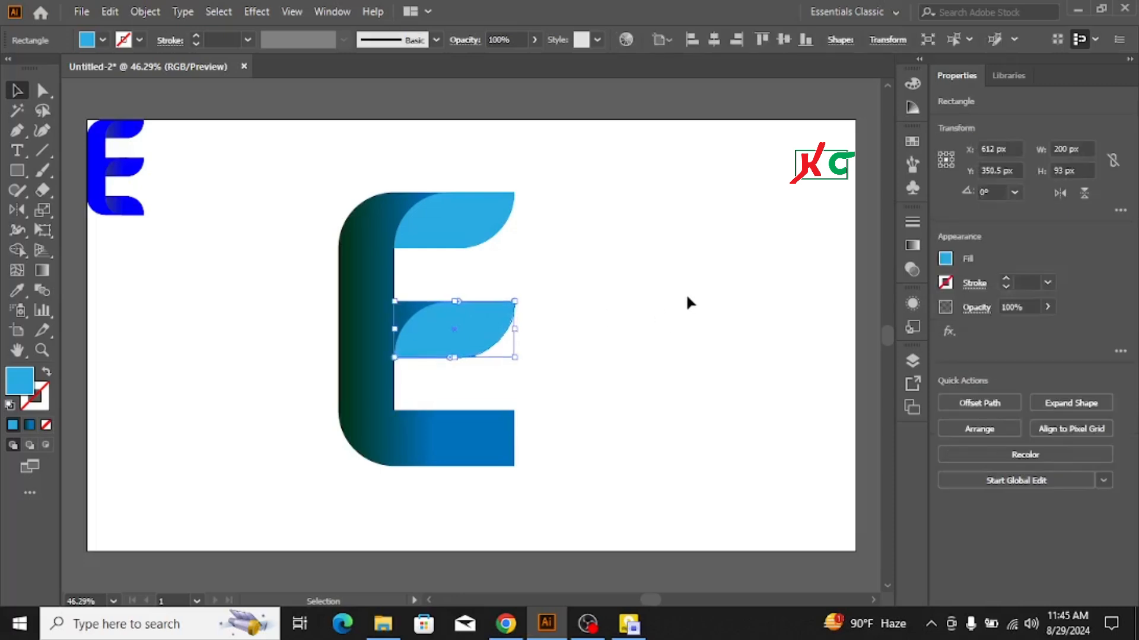
left_click(686, 298)
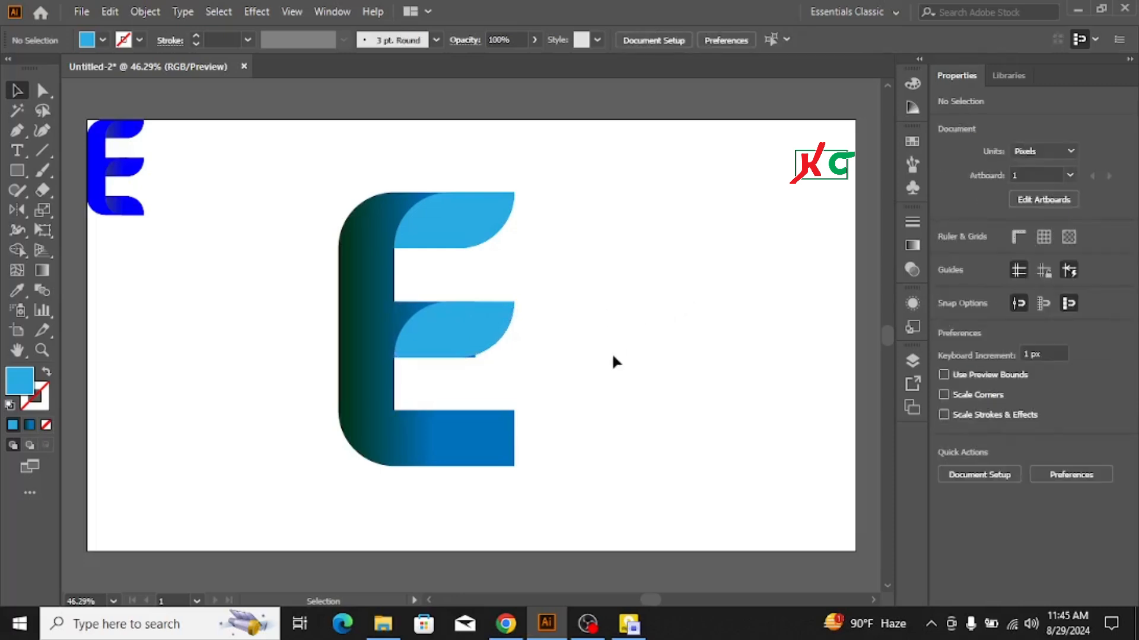
Step: Copy the light blue leaf straight down from the middle arm onto the E's bottom arm
left_click(443, 332)
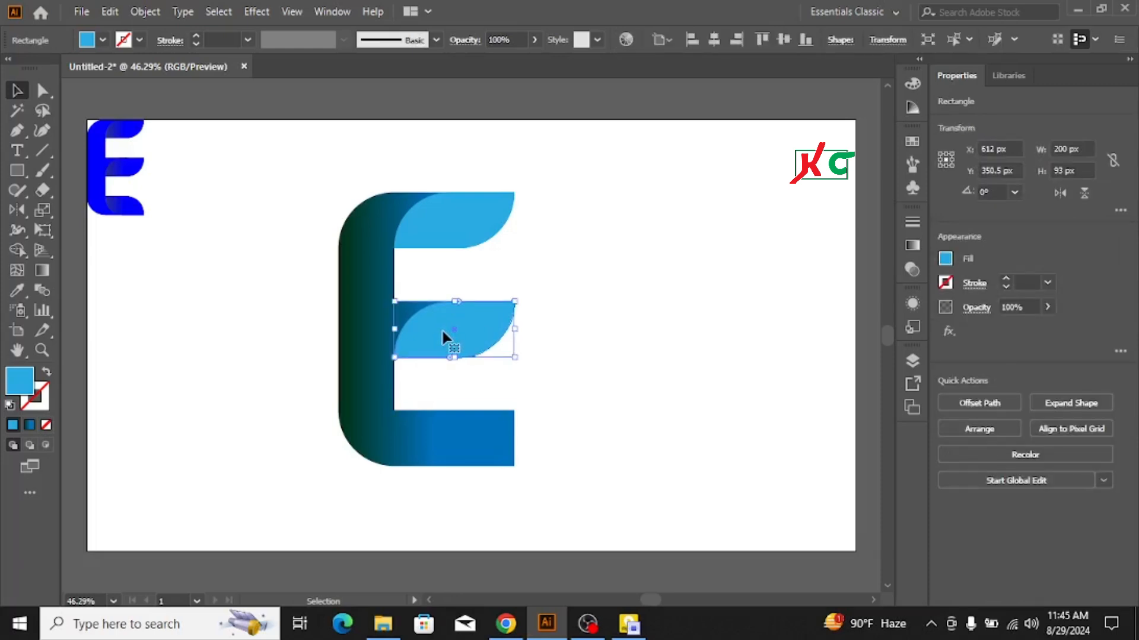
left_click_drag(446, 335, 444, 441)
left_click(605, 397)
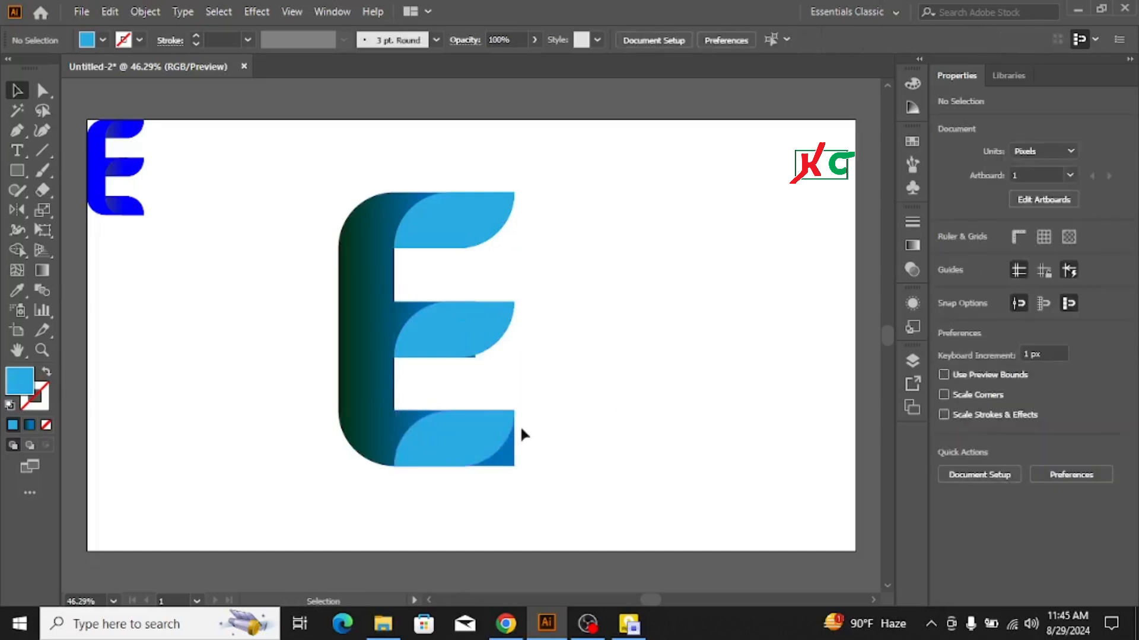
Step: Nudge the bottom arm's light blue leaf up to Y 531.5 px and reflect it across the vertical axis
left_click(464, 440)
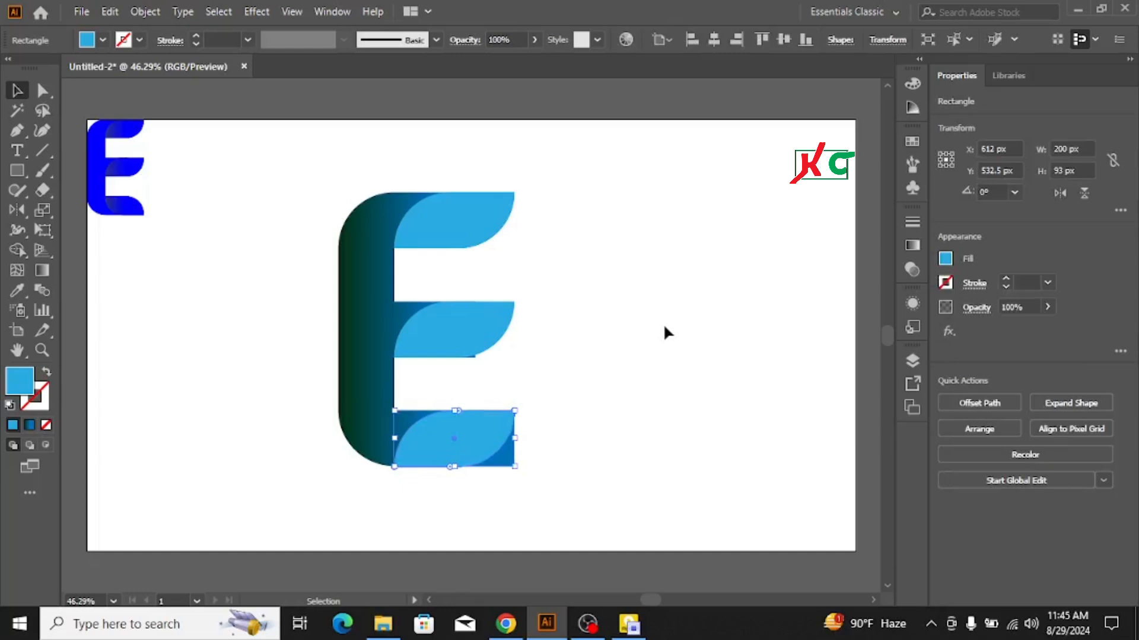
left_click(658, 326)
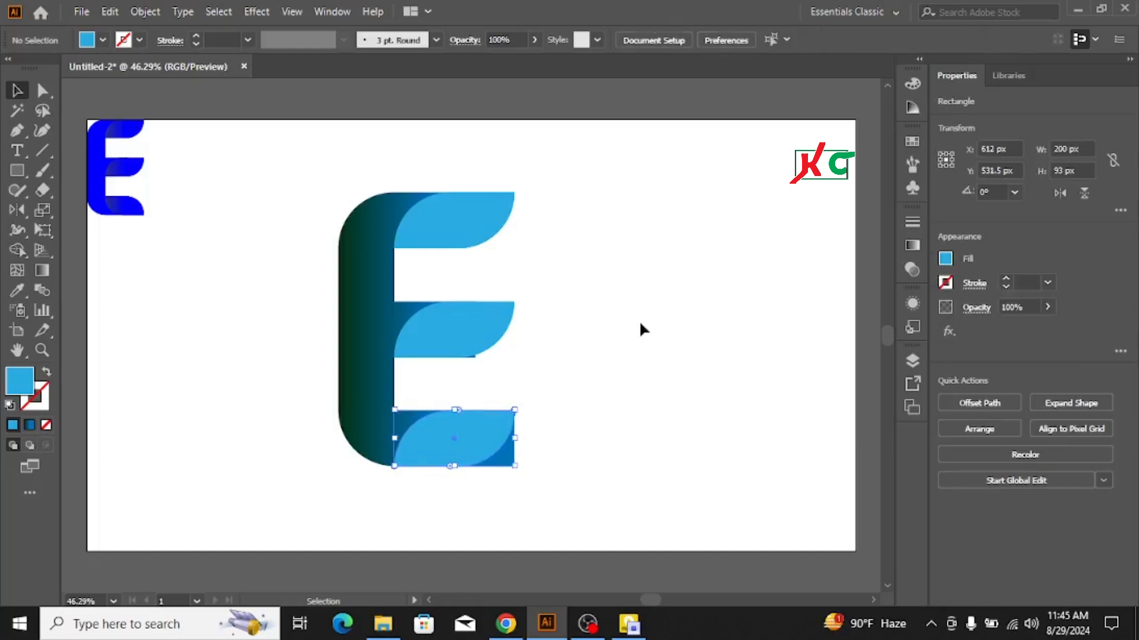
left_click(468, 428)
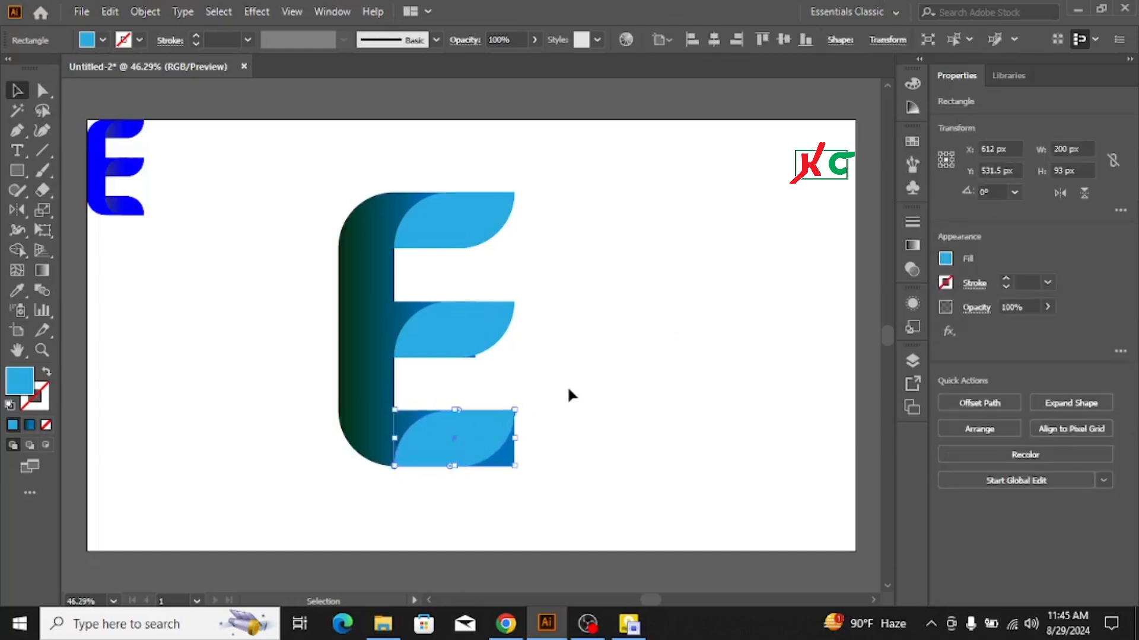
key("o")
key("Return")
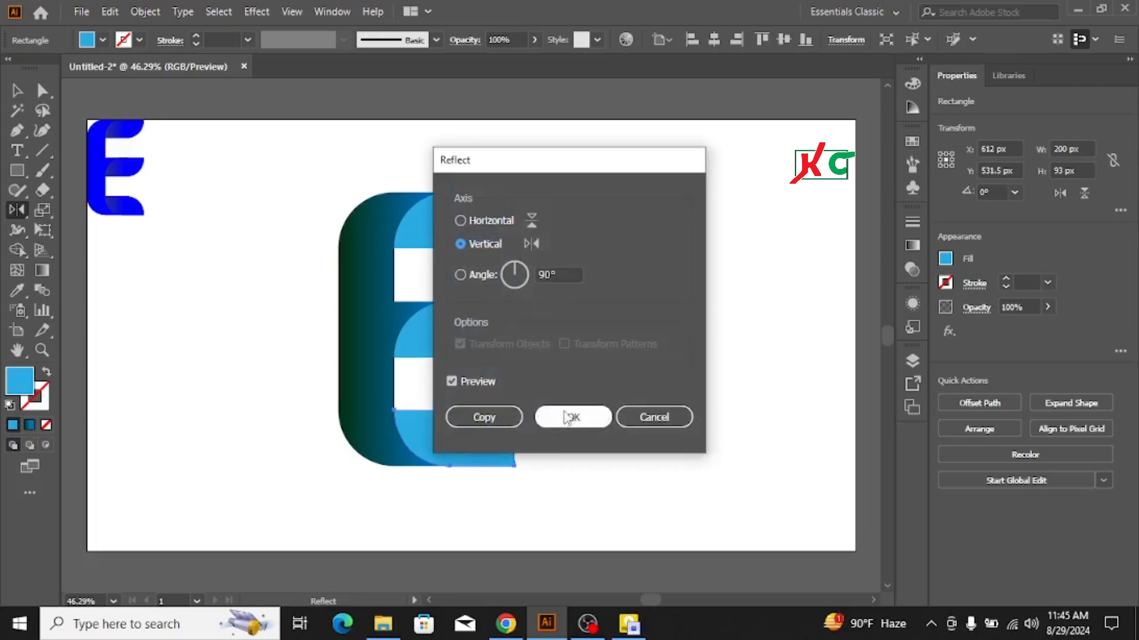
left_click(573, 416)
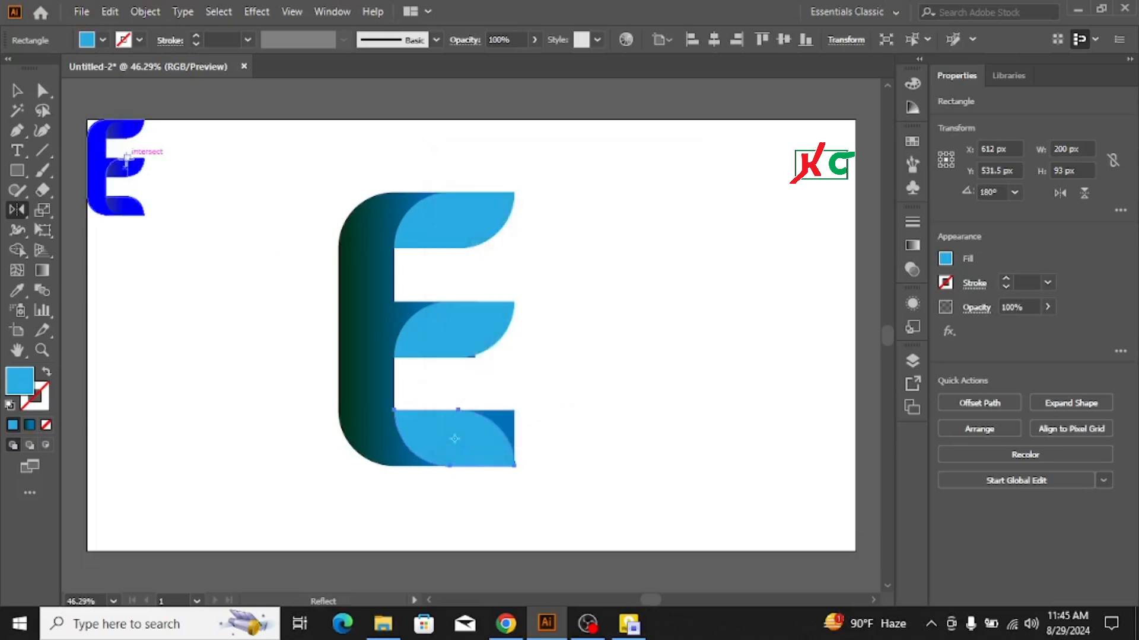
left_click(16, 90)
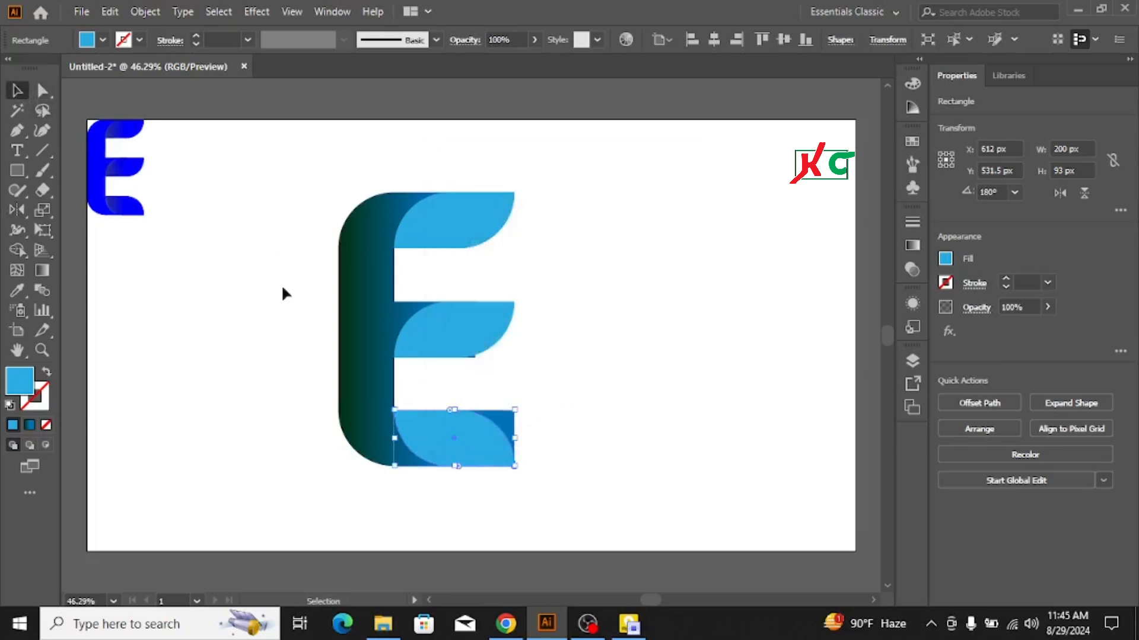
left_click(549, 370)
Step: Round the upper-right corner of the E's bottom arm to a 93 px radius
left_click_drag(529, 422, 524, 437)
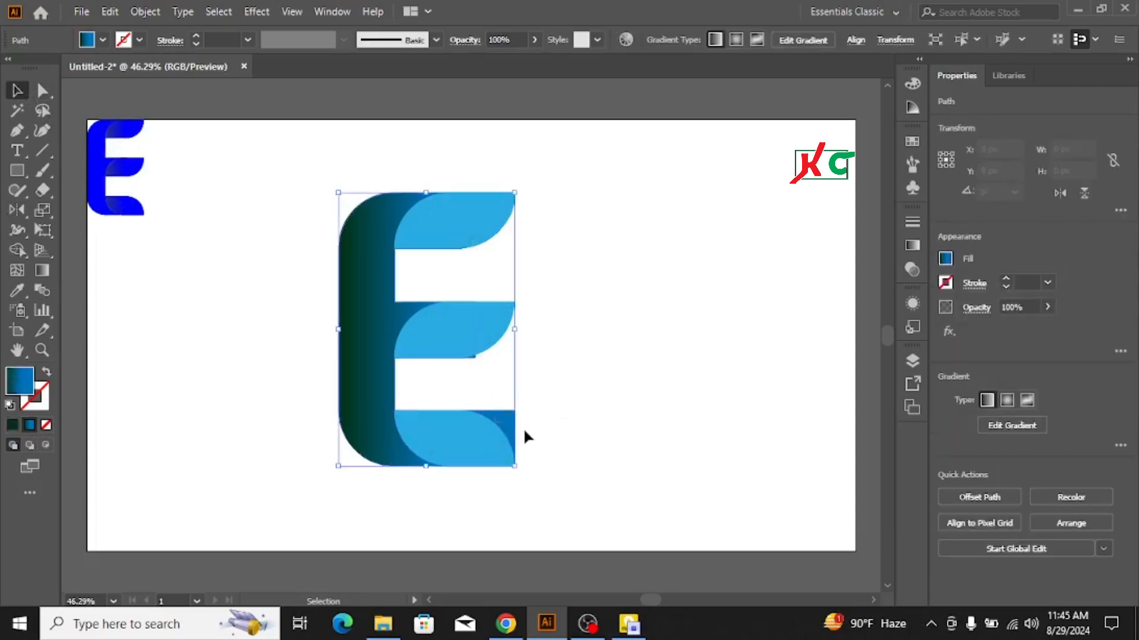
left_click(618, 382)
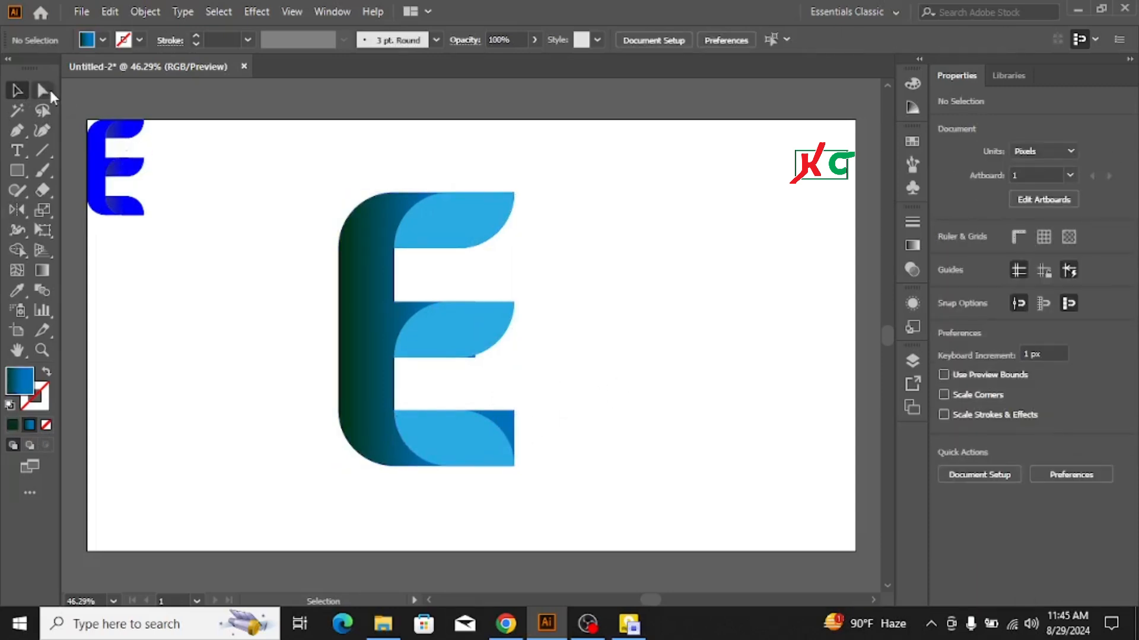
left_click(42, 90)
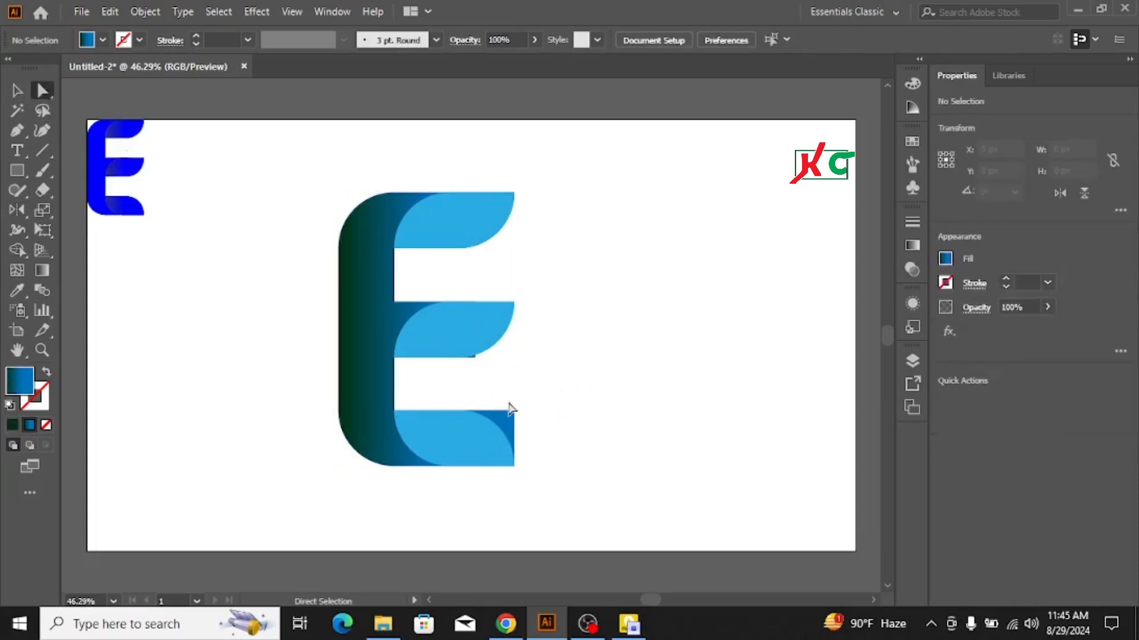
left_click_drag(508, 403, 436, 459)
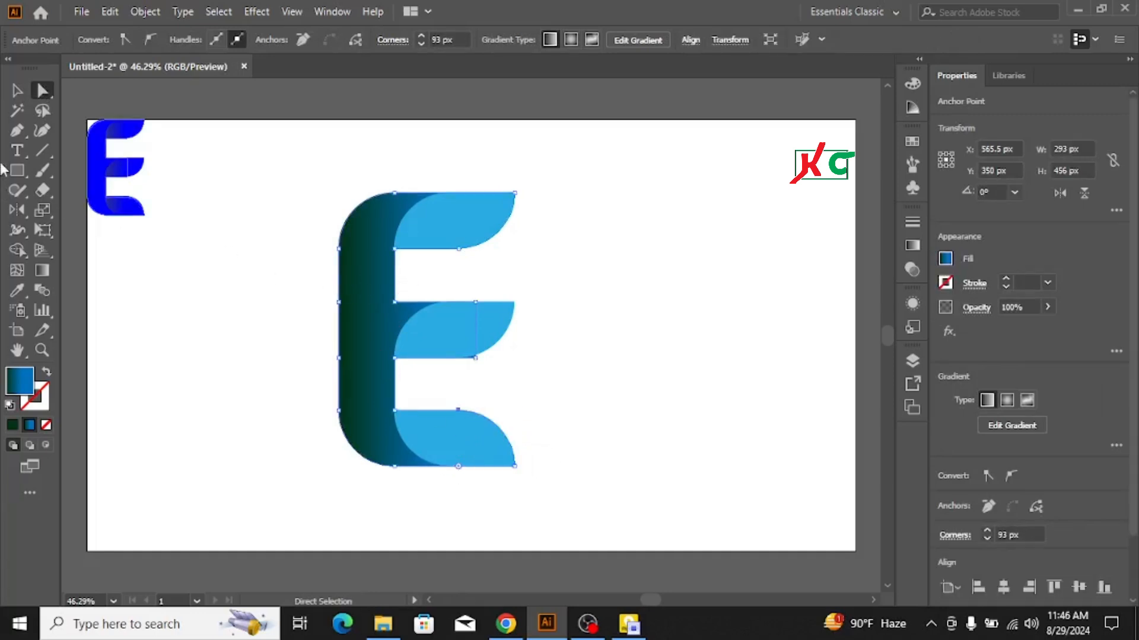
left_click(17, 90)
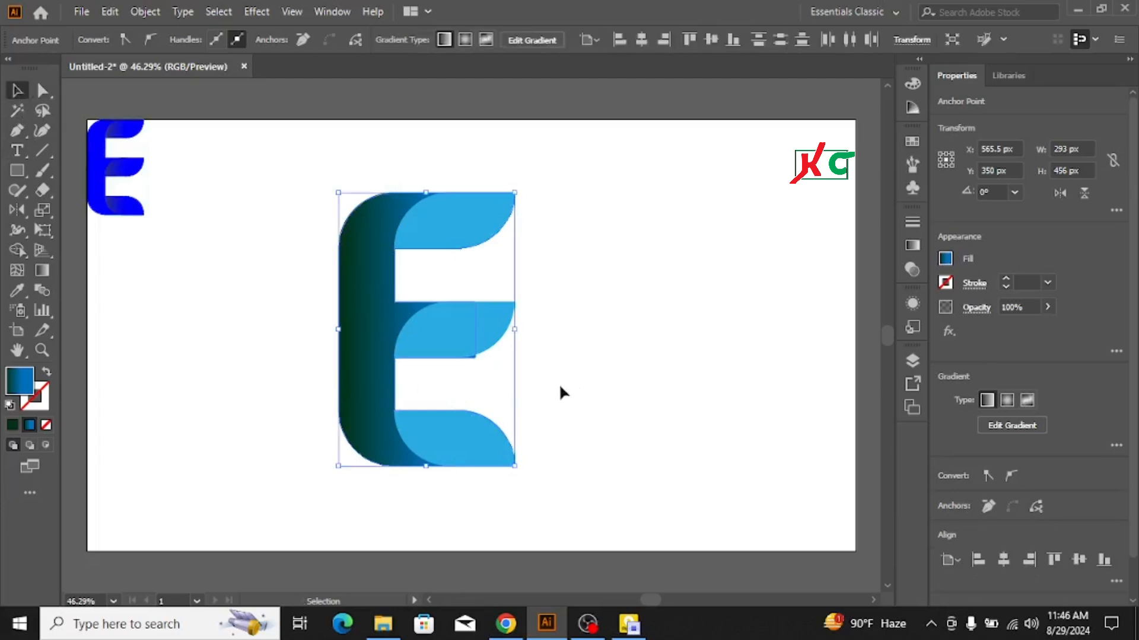
left_click(606, 283)
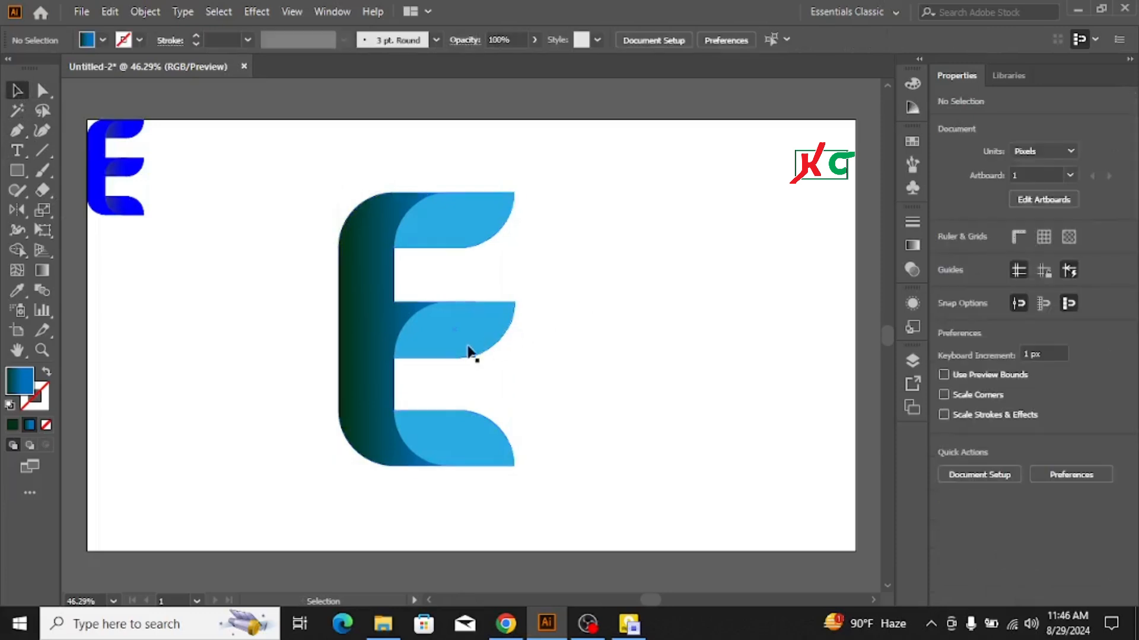
Step: Stretch the middle arm's light blue leaf upward to a height of 100 px
left_click(545, 341)
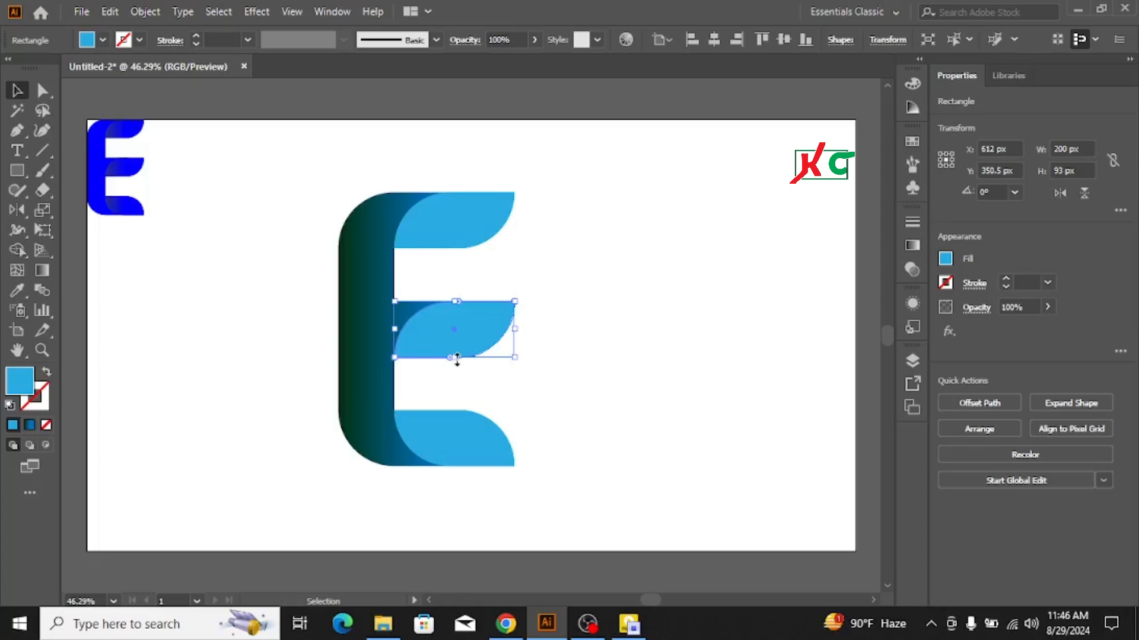
left_click_drag(456, 358, 456, 359)
left_click(582, 357)
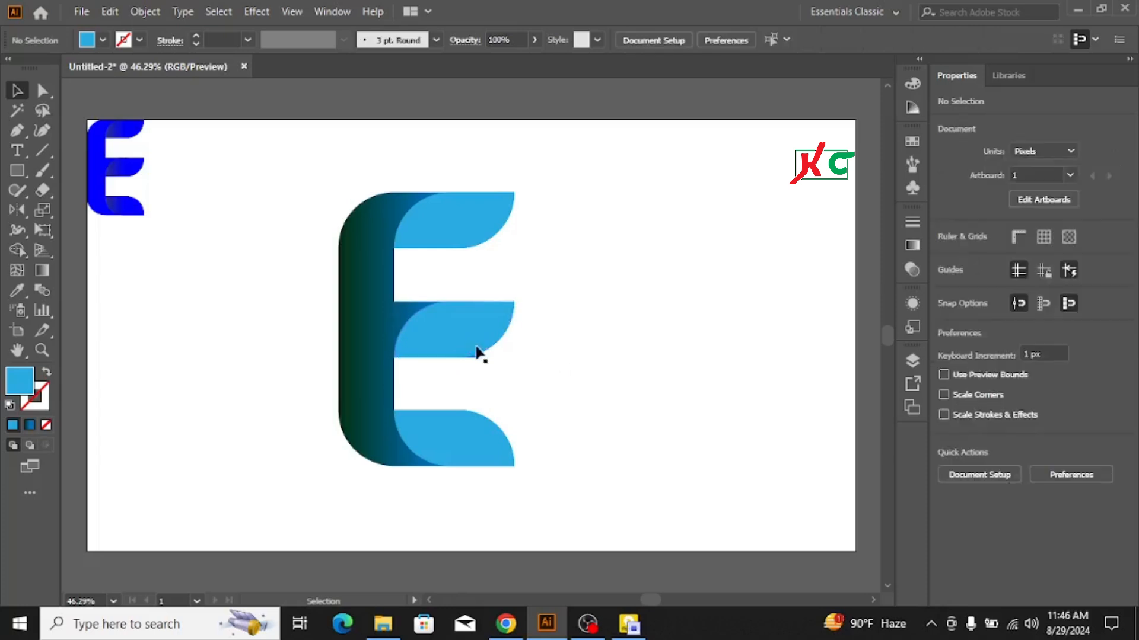
left_click(454, 317)
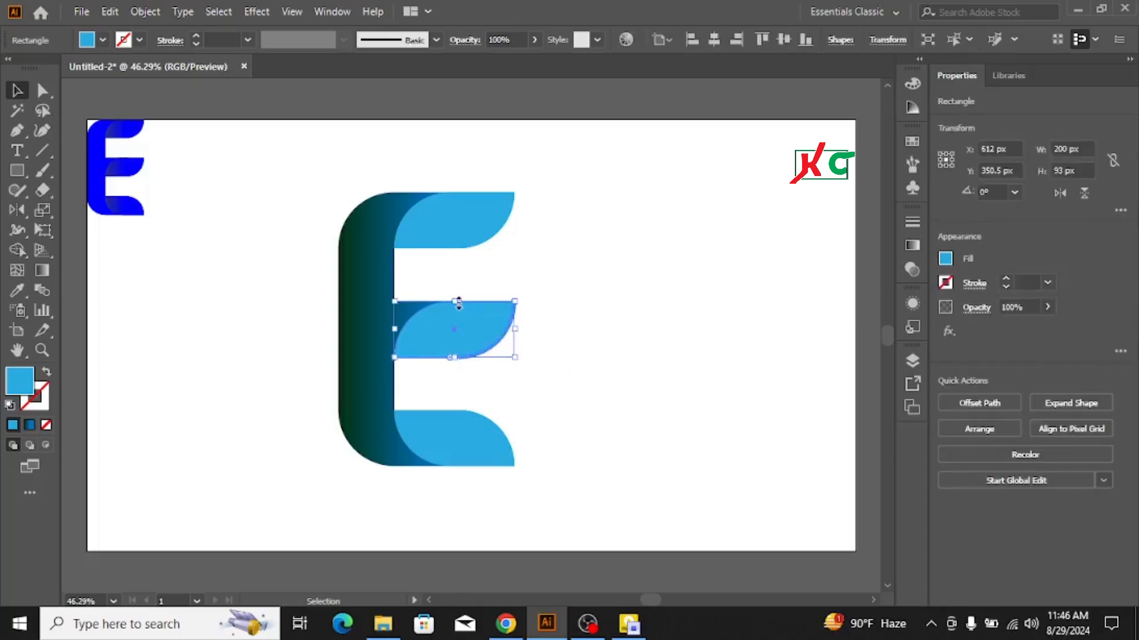
left_click_drag(455, 301, 455, 297)
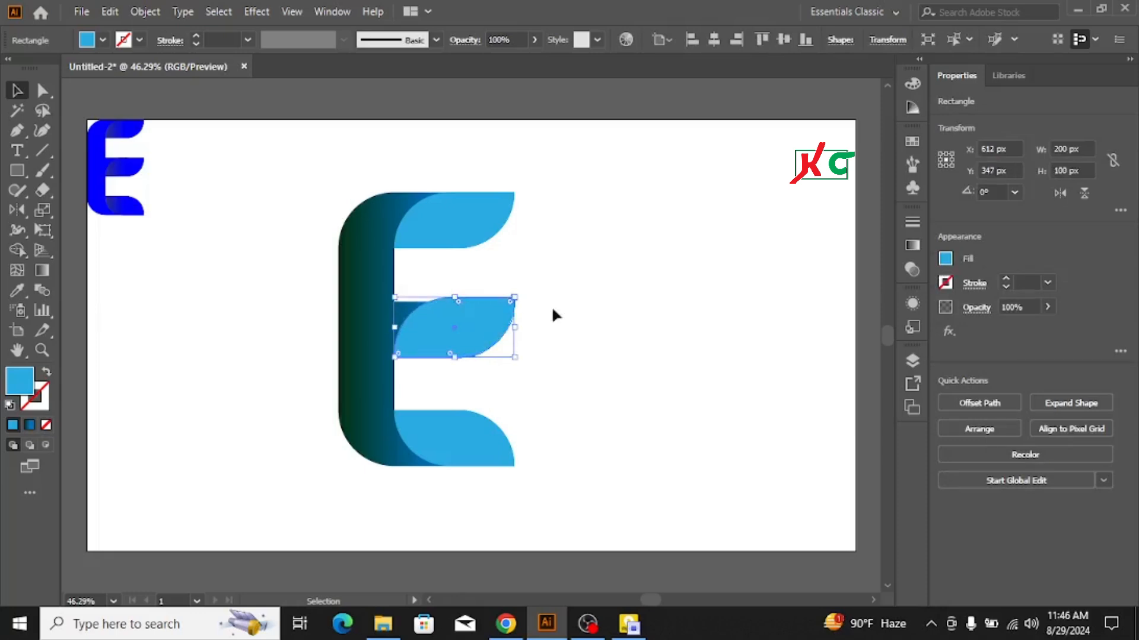
left_click(607, 305)
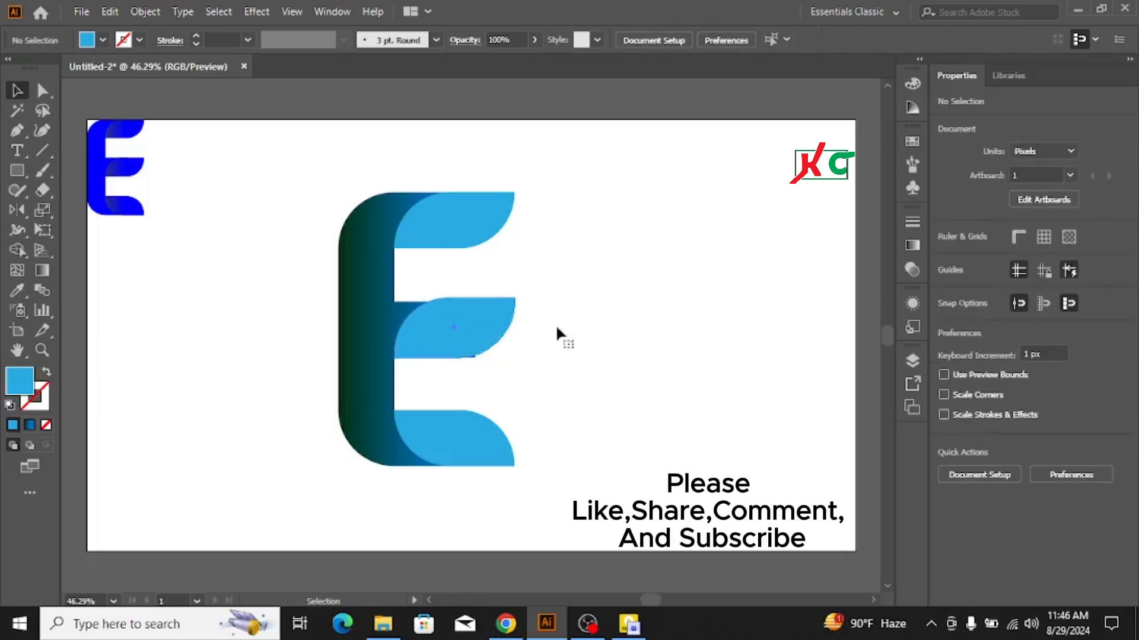
Step: Nudge the middle arm's light blue leaf down to Y 351 px
left_click(489, 327)
key("Down")
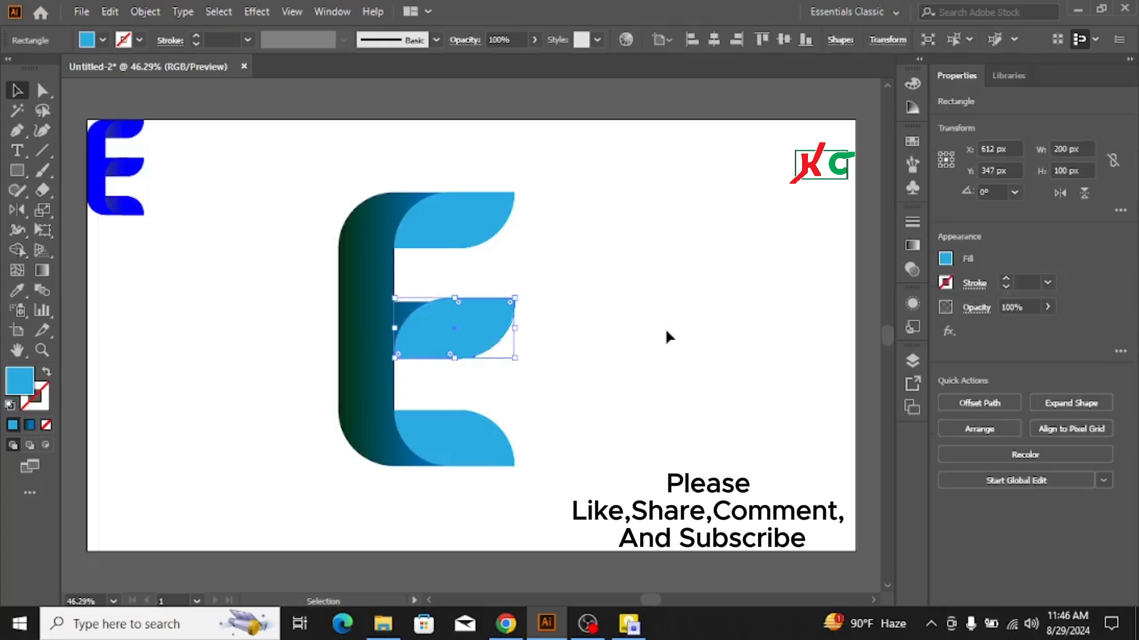
left_click(603, 334)
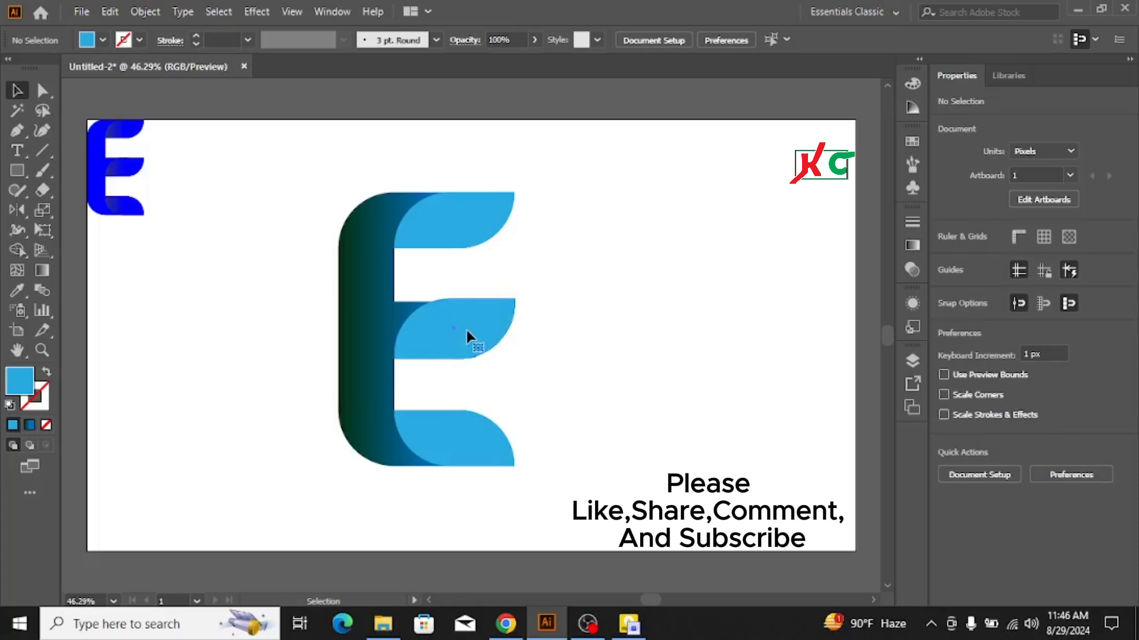
left_click(467, 332)
left_click(614, 340)
left_click(460, 328)
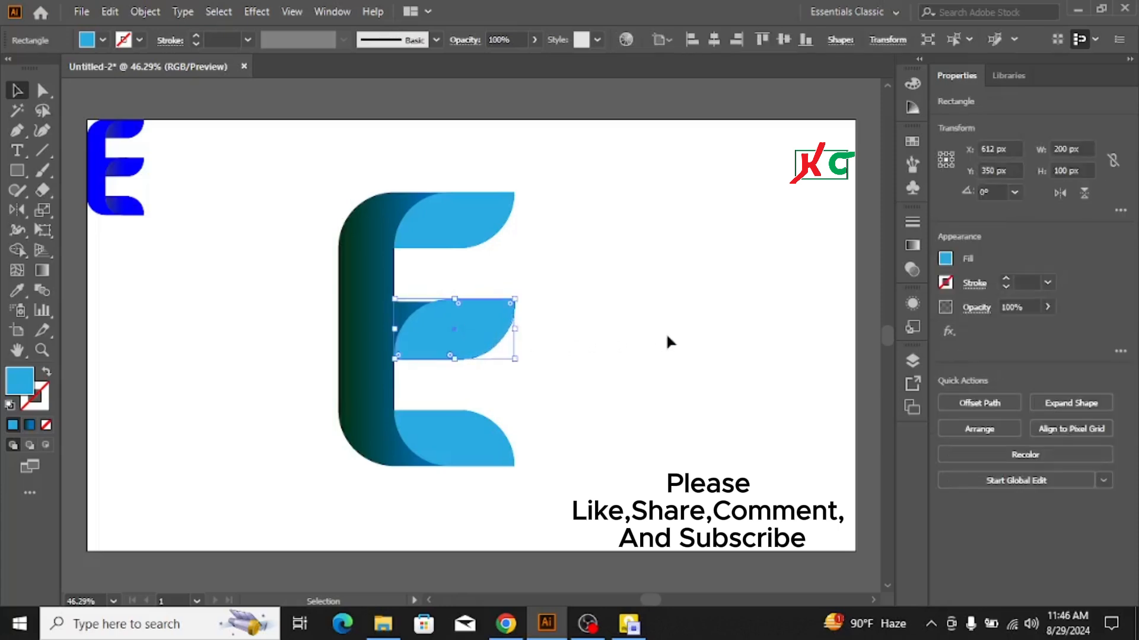
left_click(668, 336)
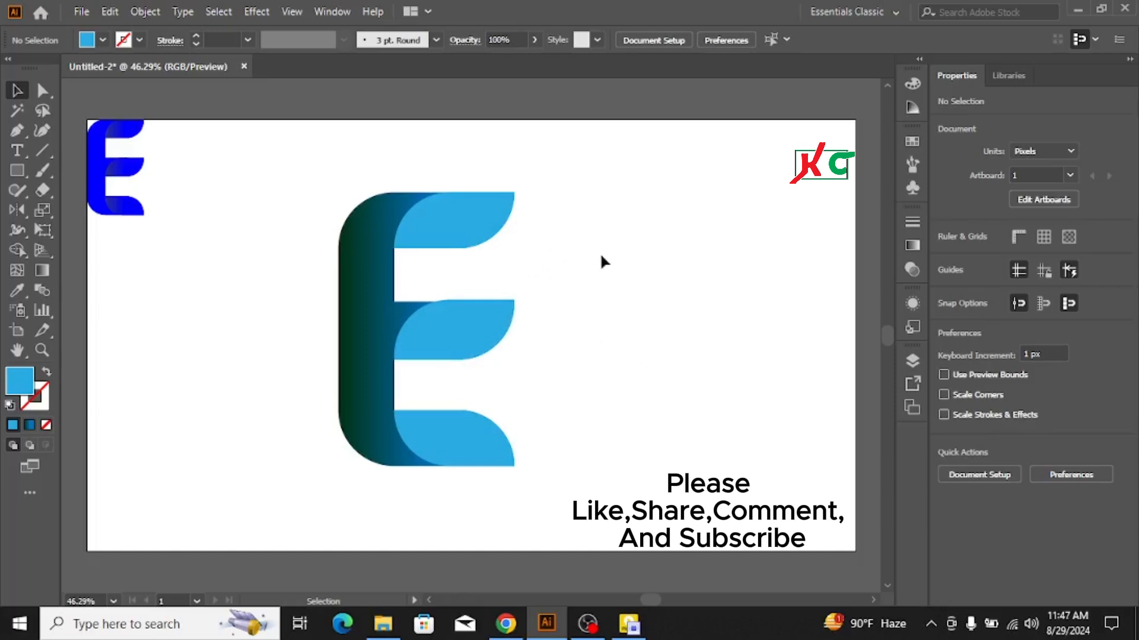
Step: Fill the top arm's leaf with the White, Black gradient and recolour its black stop to blue
left_click(441, 235)
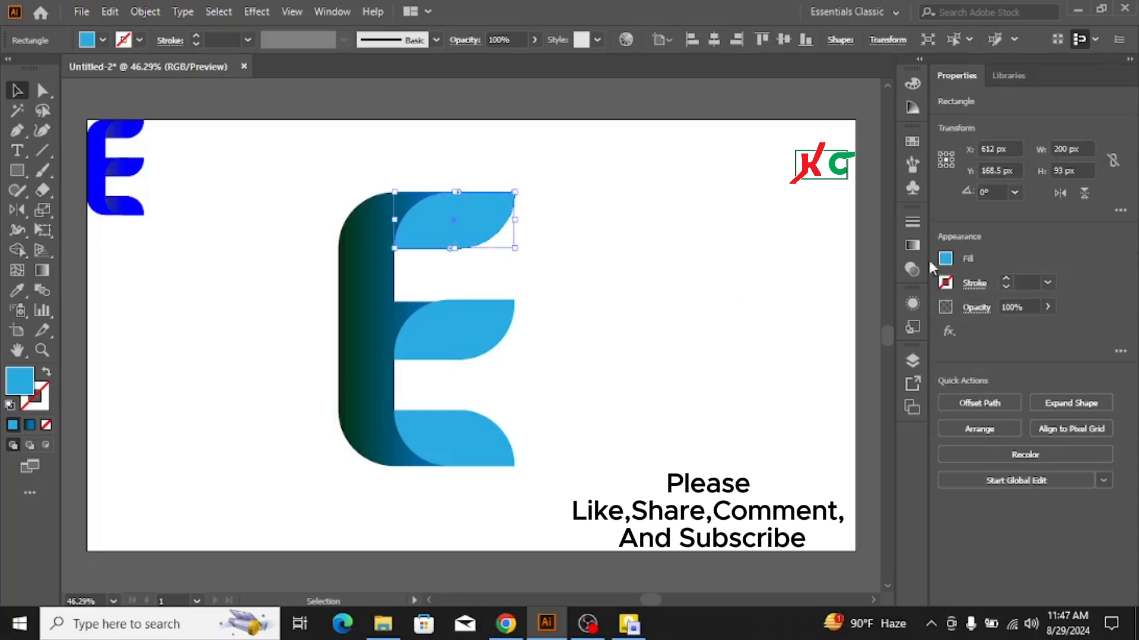
left_click(912, 246)
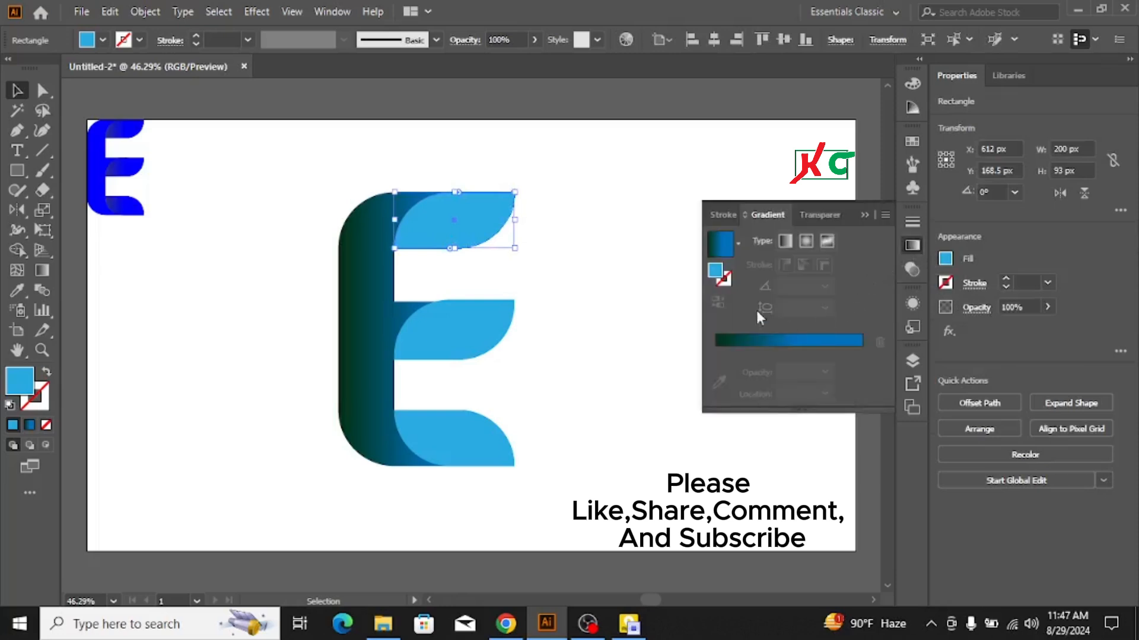
left_click(737, 243)
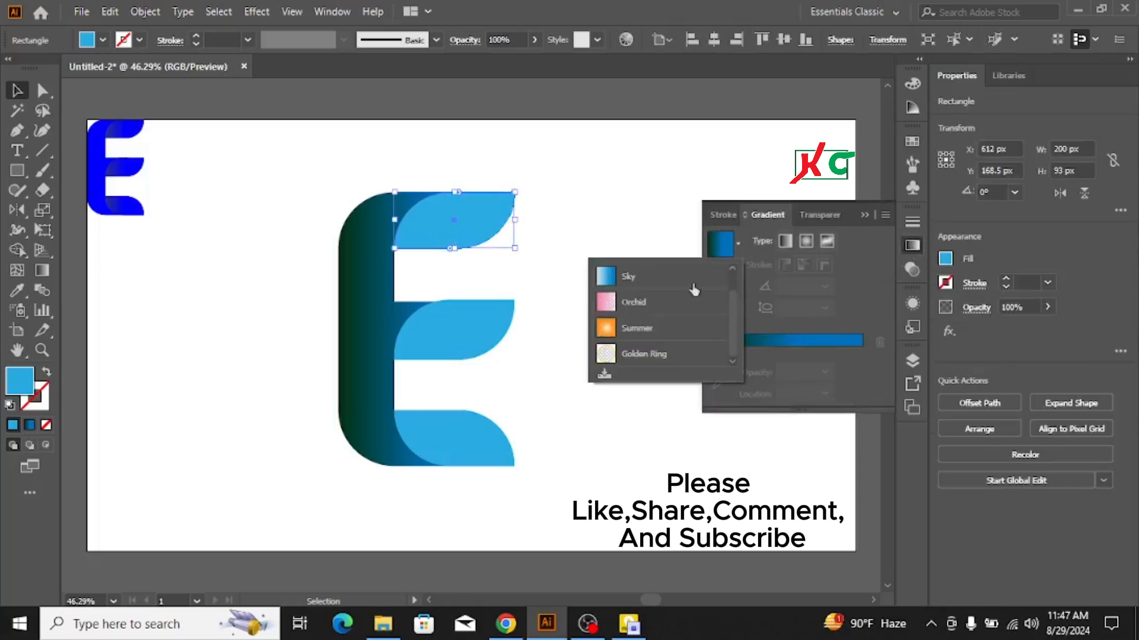
scroll(728, 322, "up", 1)
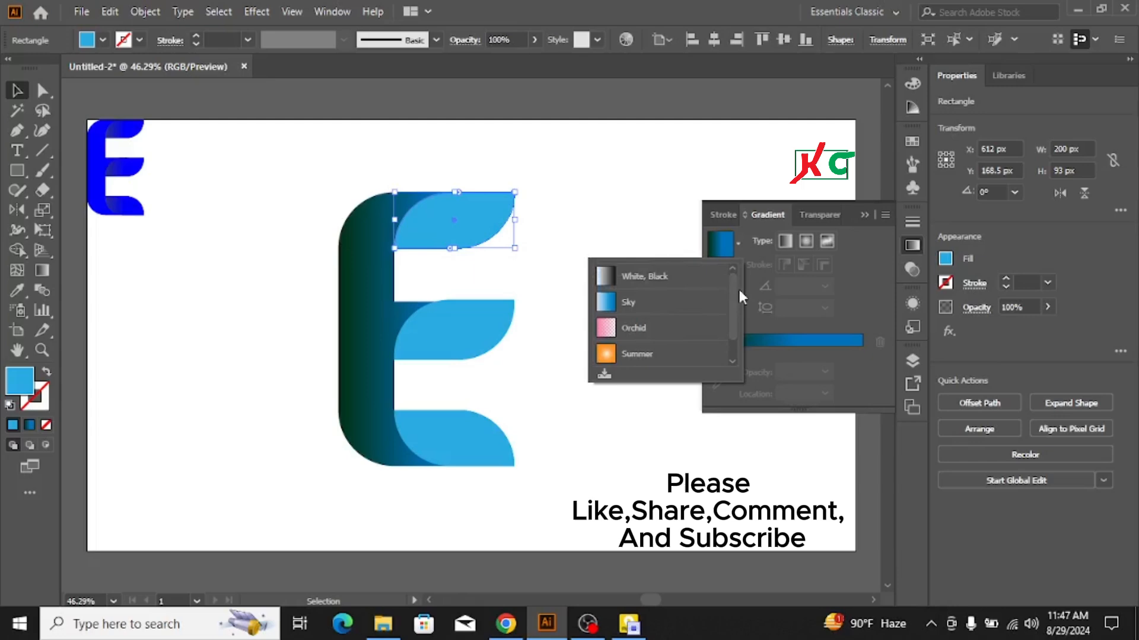
left_click(646, 278)
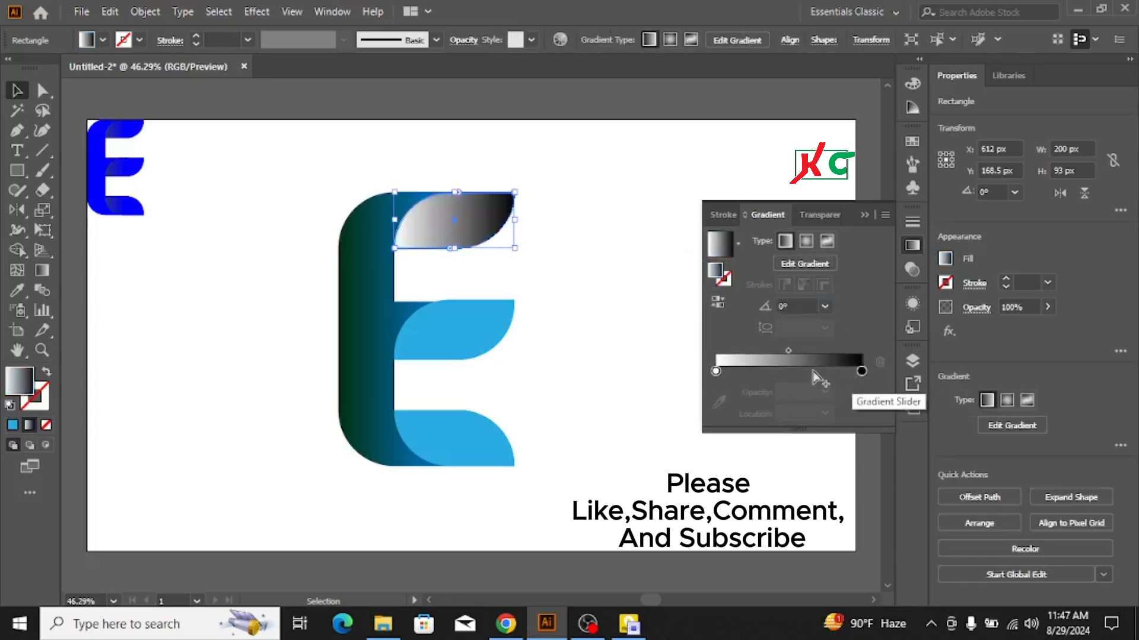
double_click(861, 372)
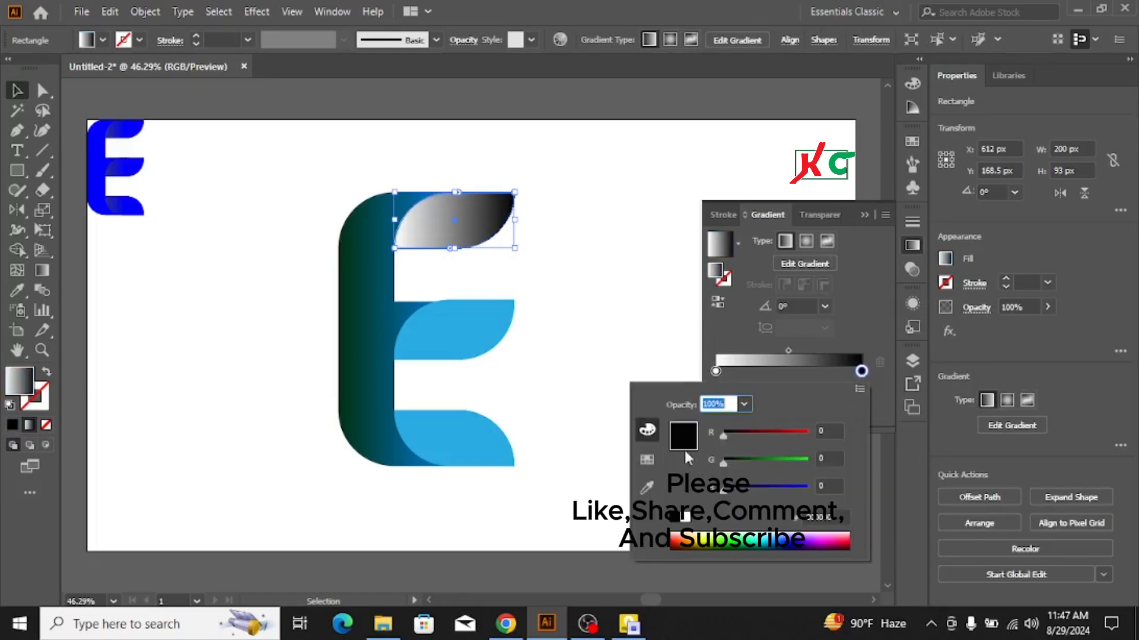
left_click(647, 462)
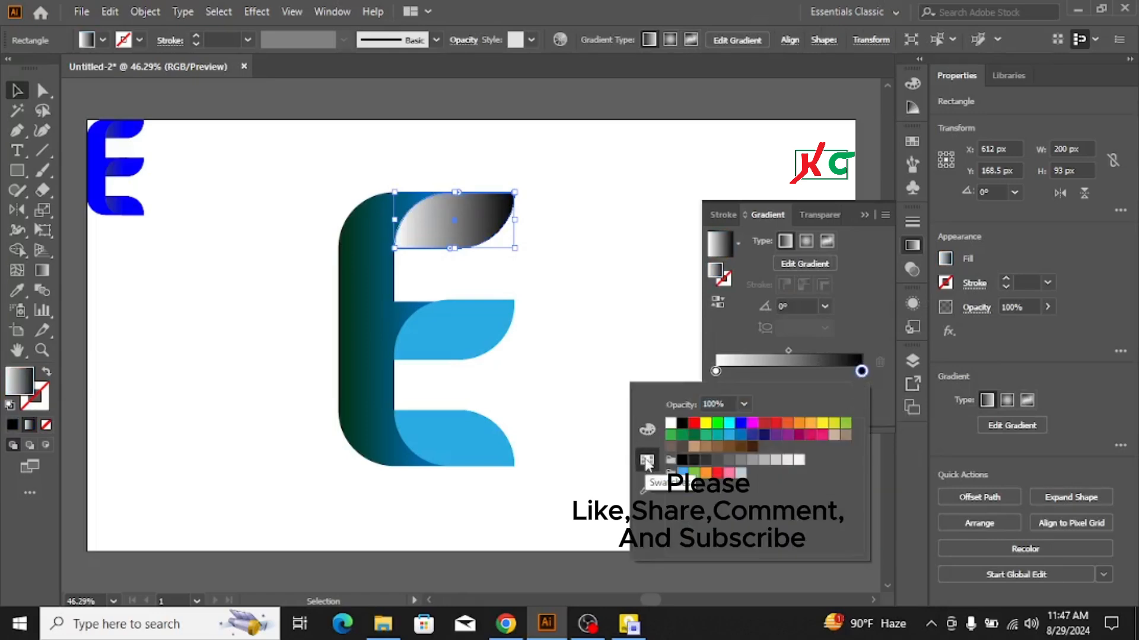
left_click(740, 425)
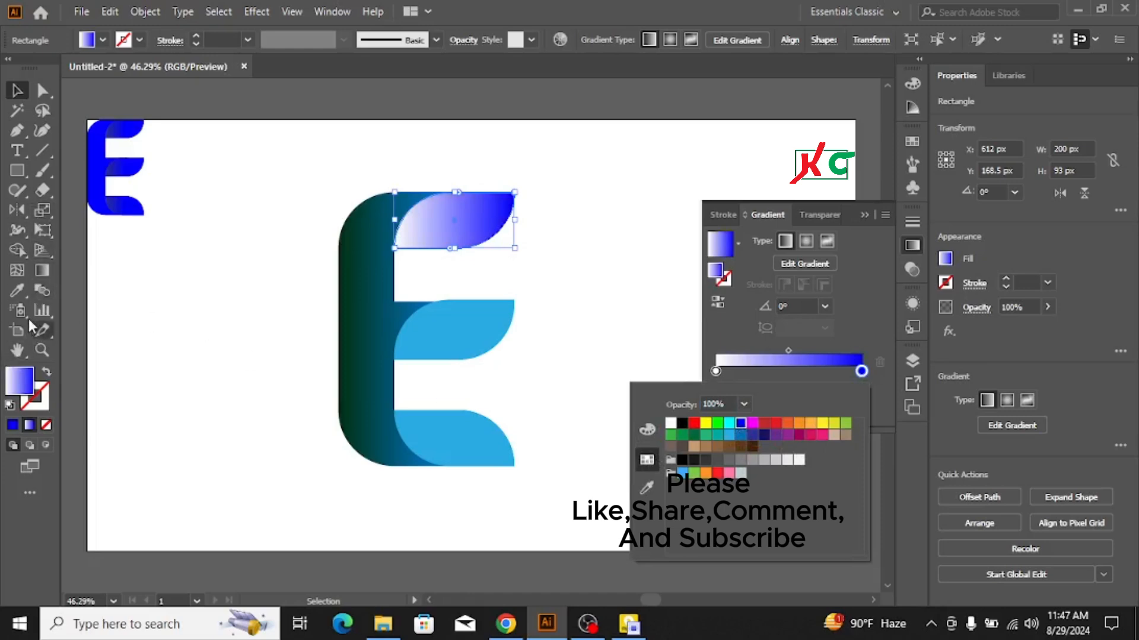
Step: Apply the E body's dark green to blue gradient to the top arm's leaf with the Eyedropper
left_click(19, 294)
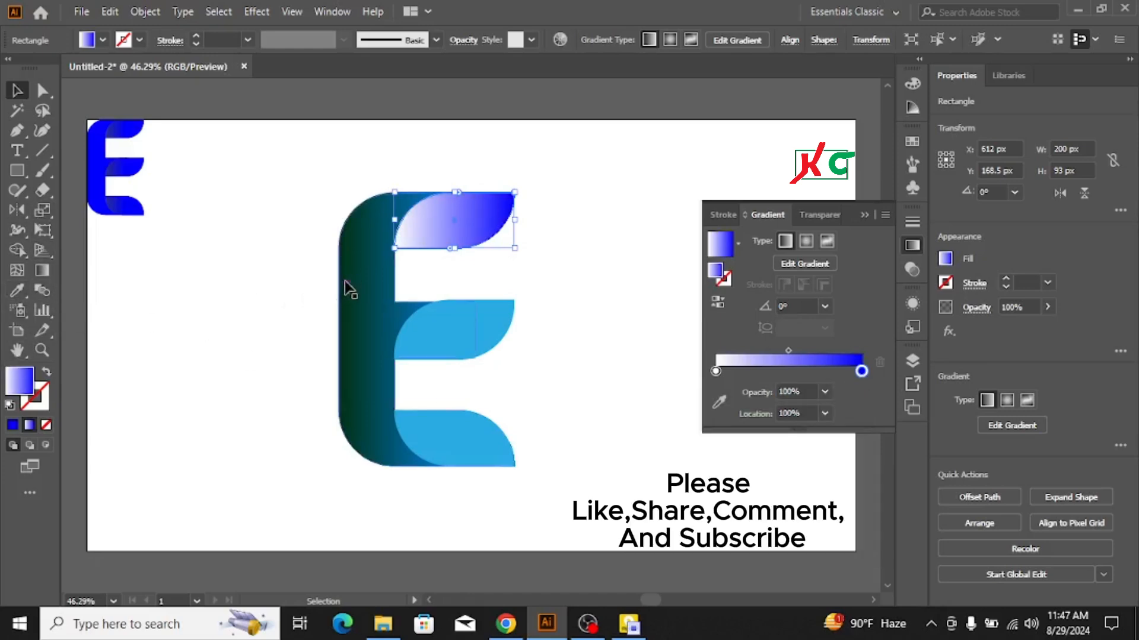
left_click(16, 291)
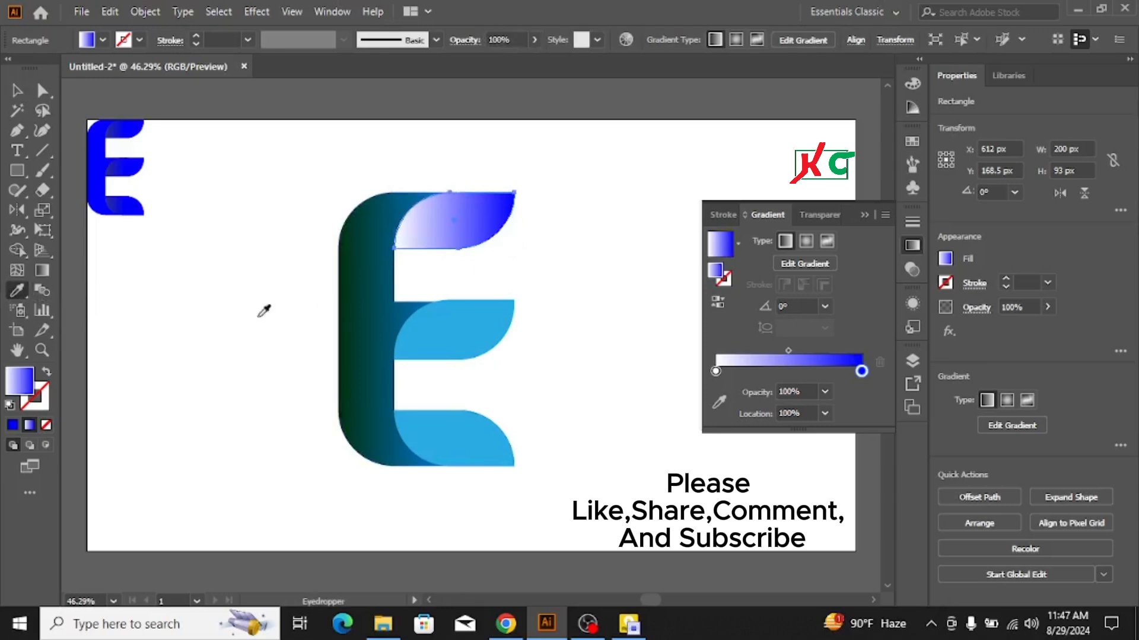
left_click(358, 306)
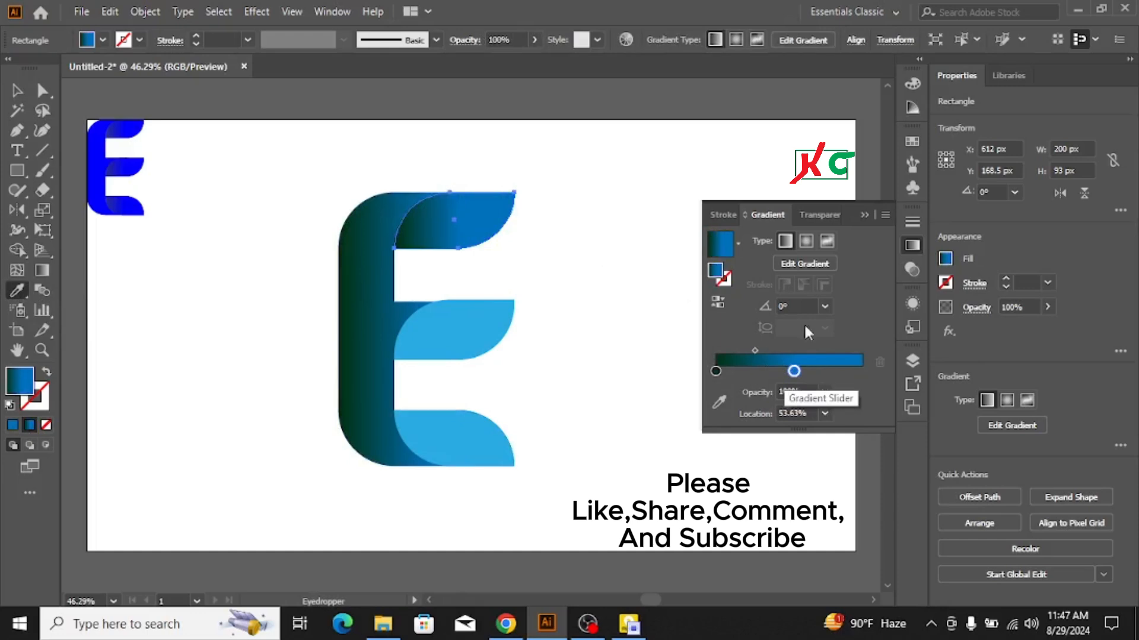
left_click(864, 216)
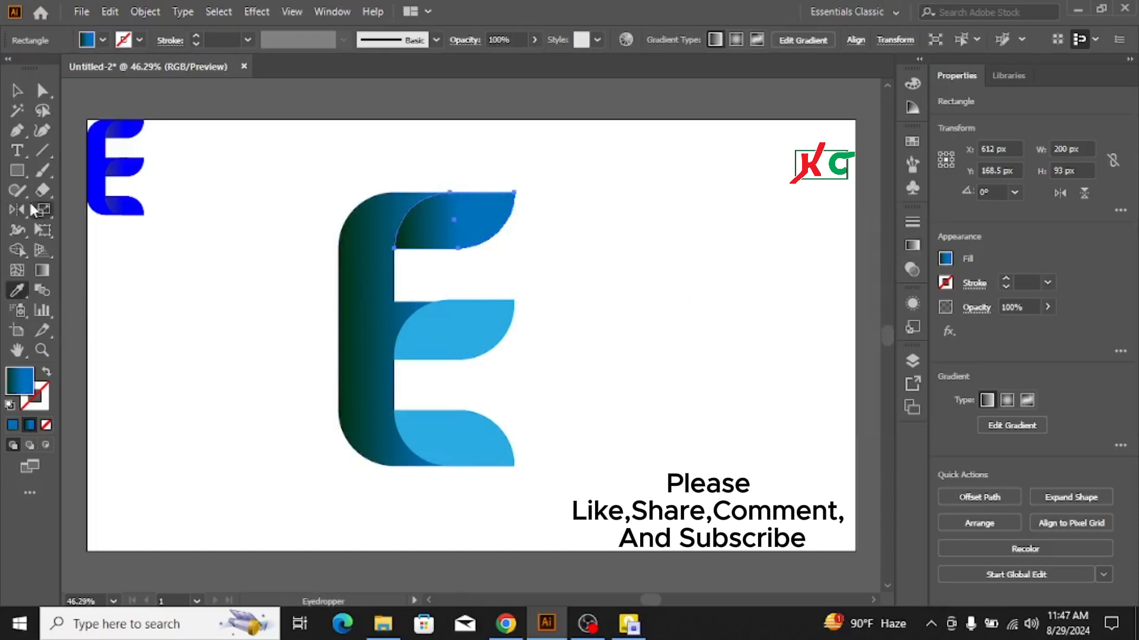
left_click(16, 90)
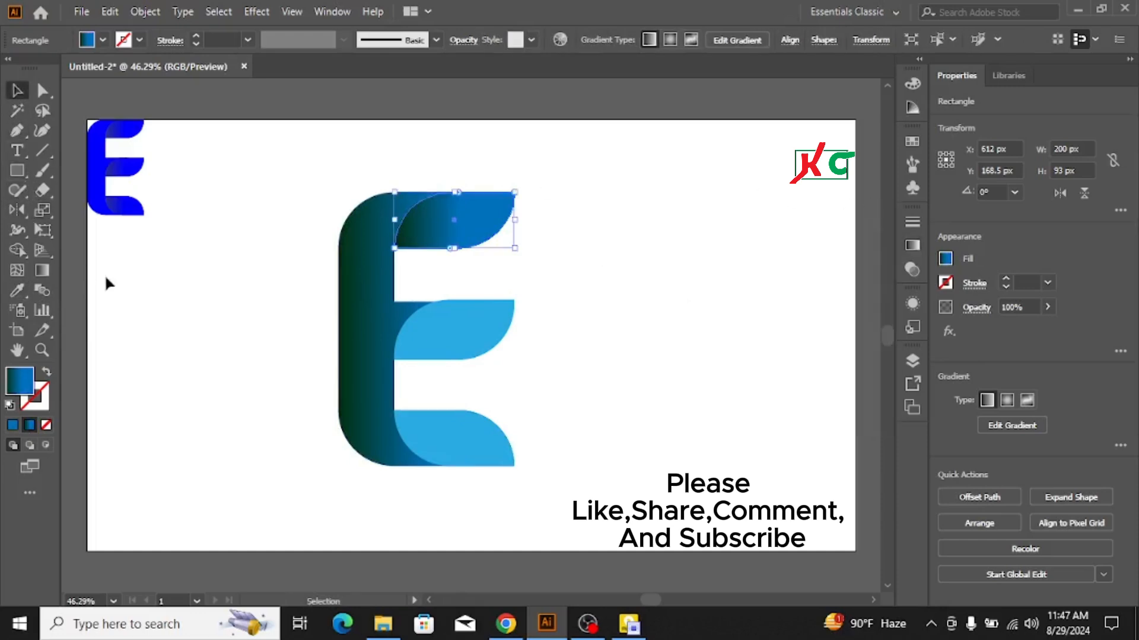
left_click(223, 378)
Step: Copy the top arm's dark green to blue gradient onto the middle arm's light blue leaf with the Eyedropper
left_click(445, 336)
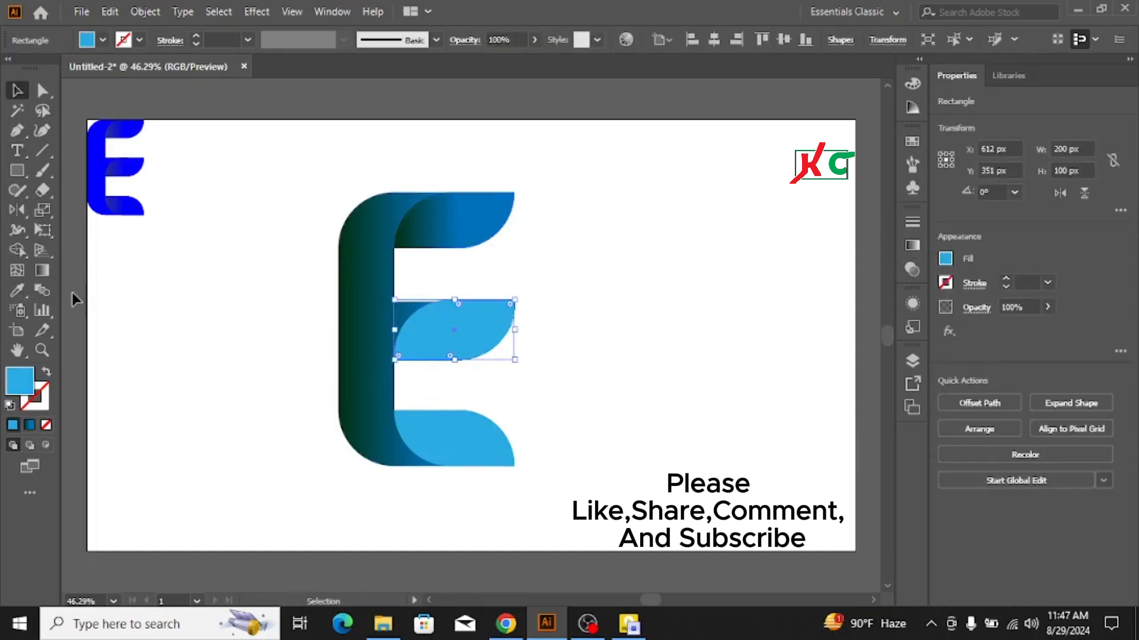
left_click(17, 290)
left_click(436, 227)
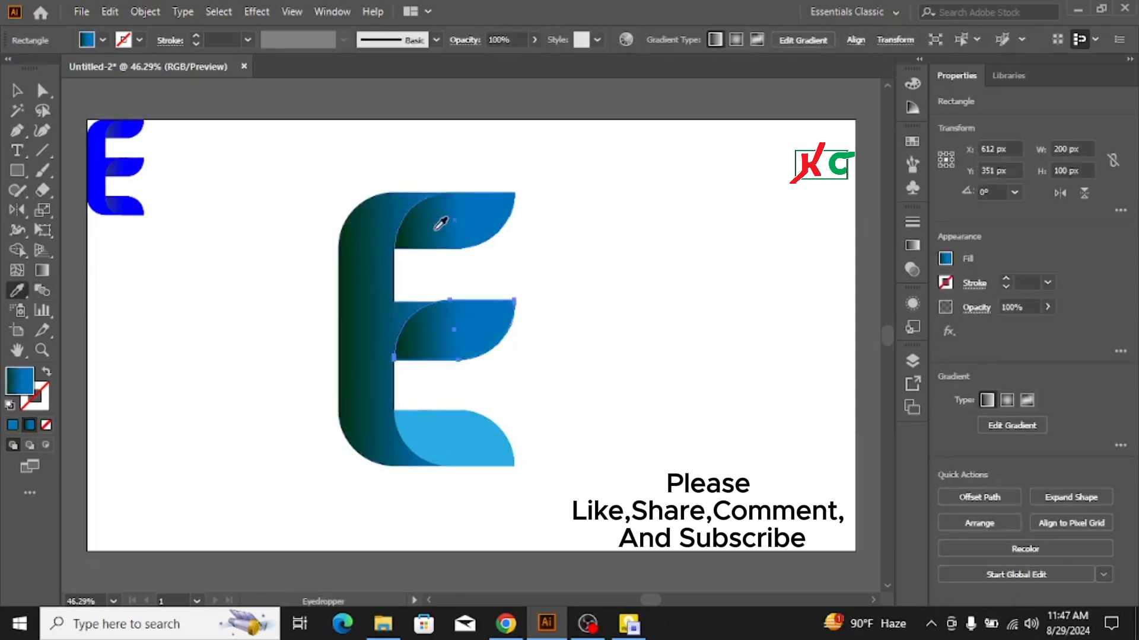
left_click(16, 90)
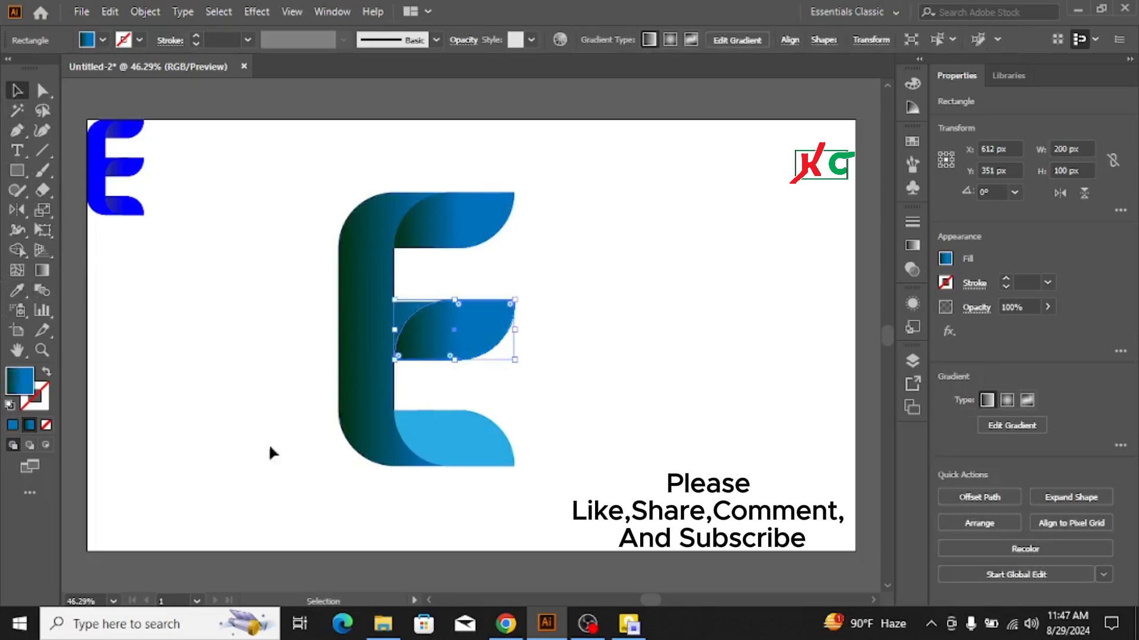
Step: Sample the middle leaf's gradient with the Eyedropper to fill the bottom arm's light blue leaf, and deselect it
left_click(459, 437)
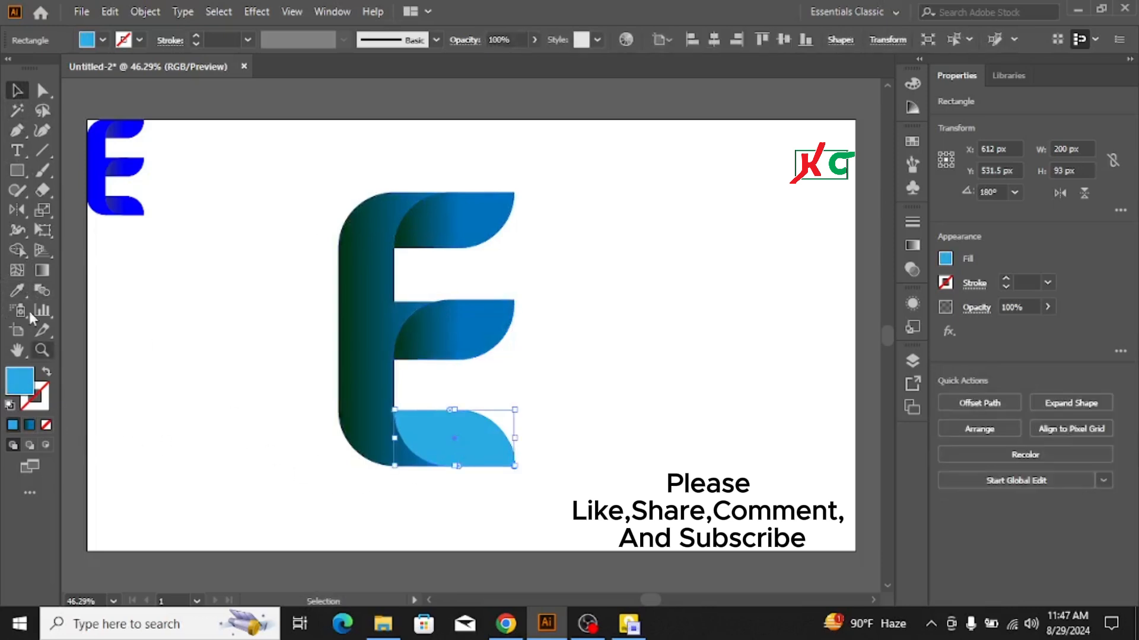
left_click(17, 290)
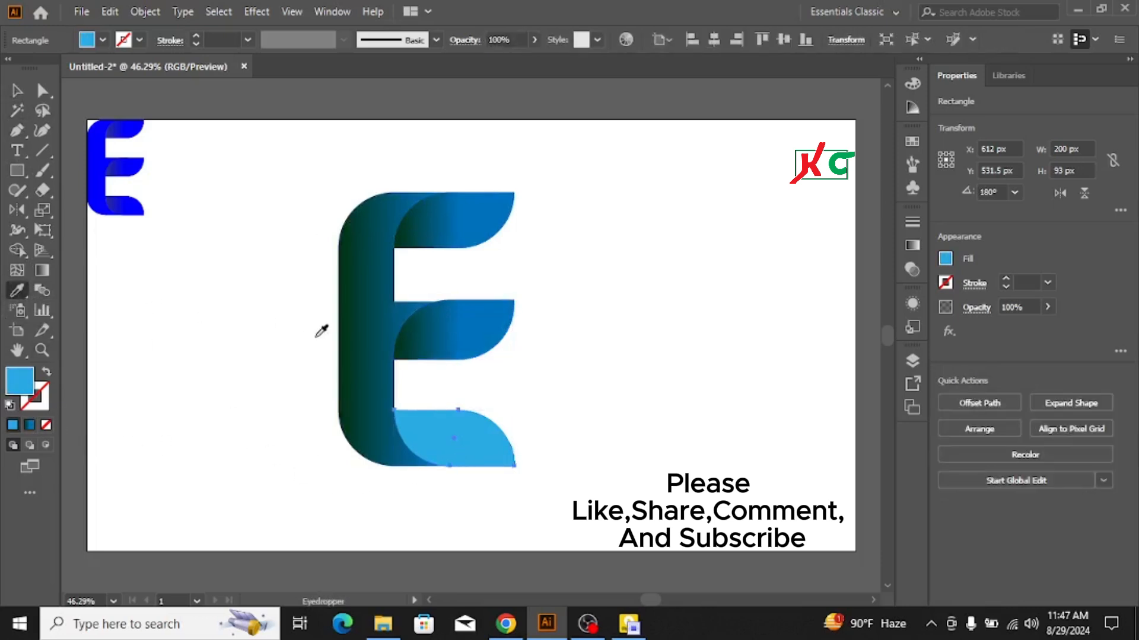
left_click(434, 323)
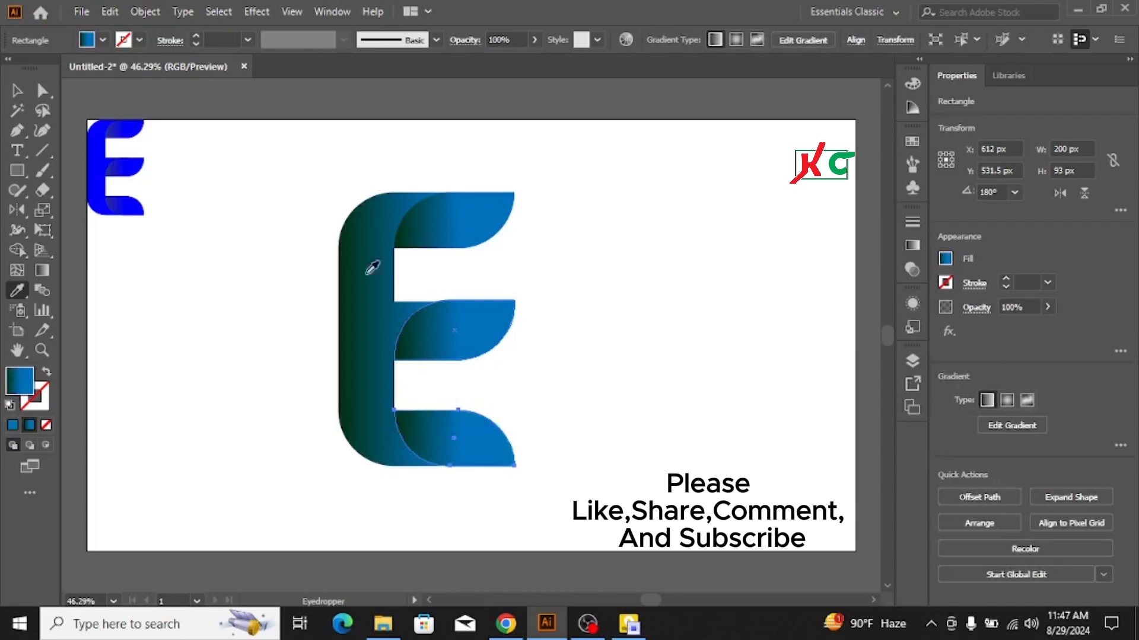
left_click(17, 90)
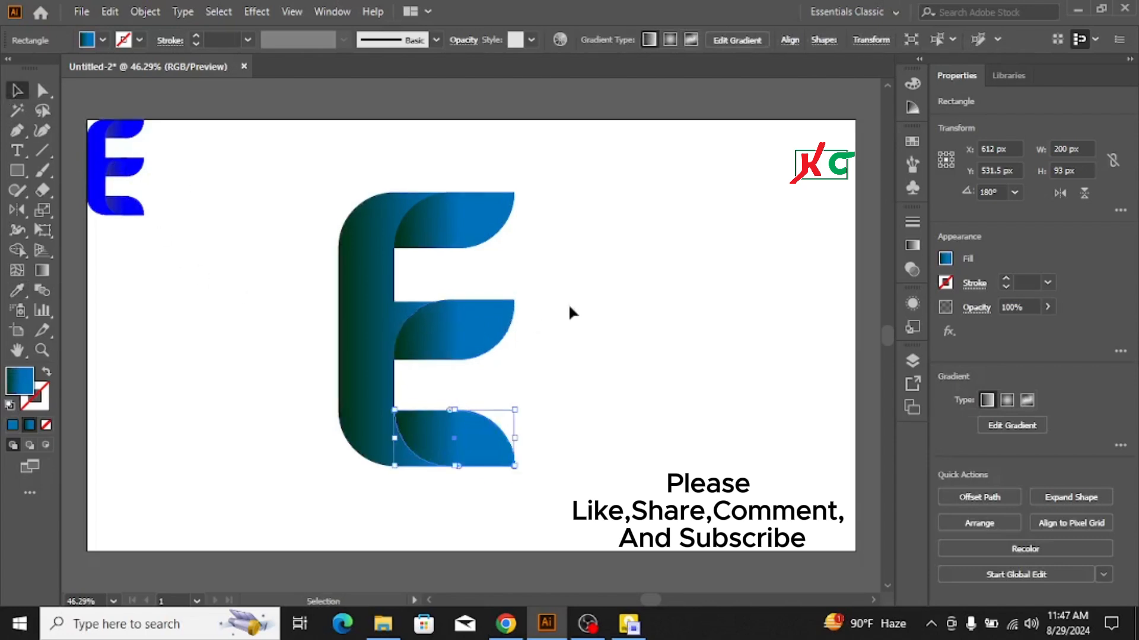
left_click(630, 375)
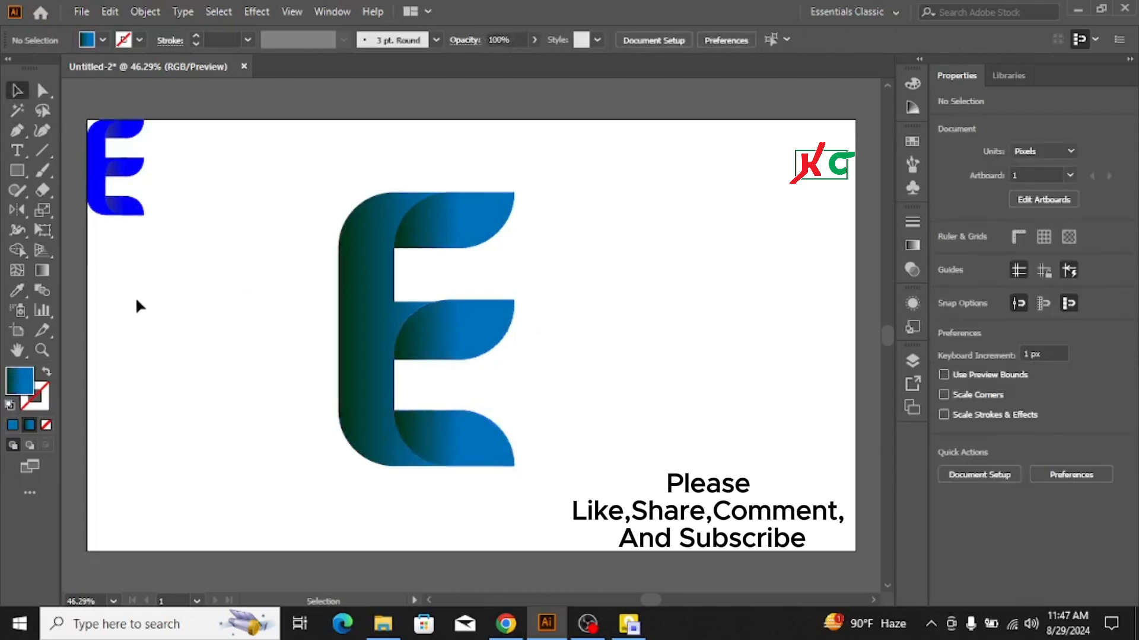